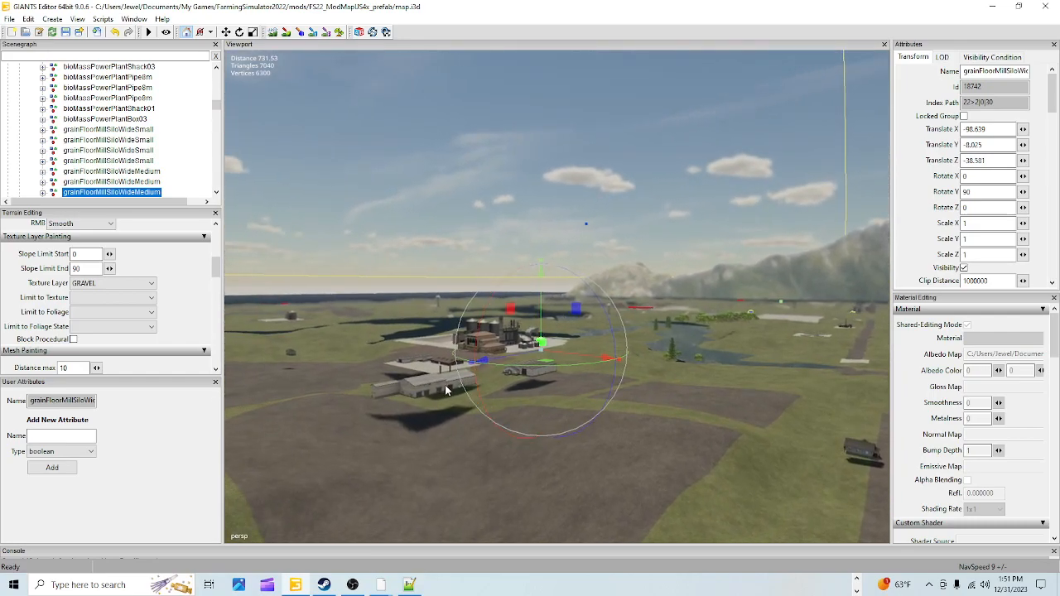
Survey the map terrain around the grain mill, the loose buildings and the grass strip between the bare fields from several angles
right_click_drag(525, 377, 536, 434)
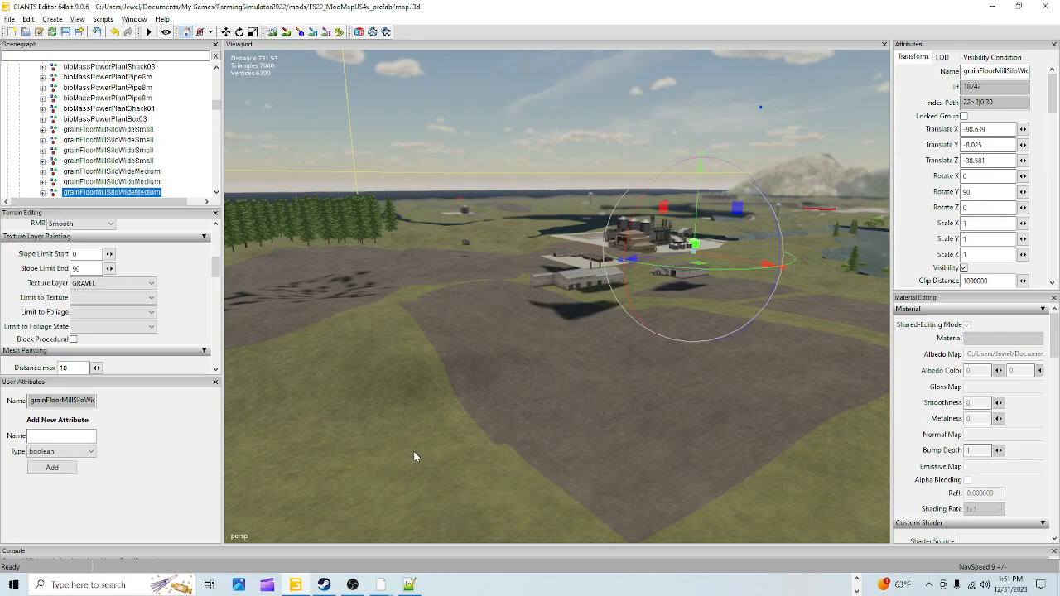
key("alt")
left_click_drag(428, 386, 430, 406, "alt")
scroll(476, 377, "up", 1)
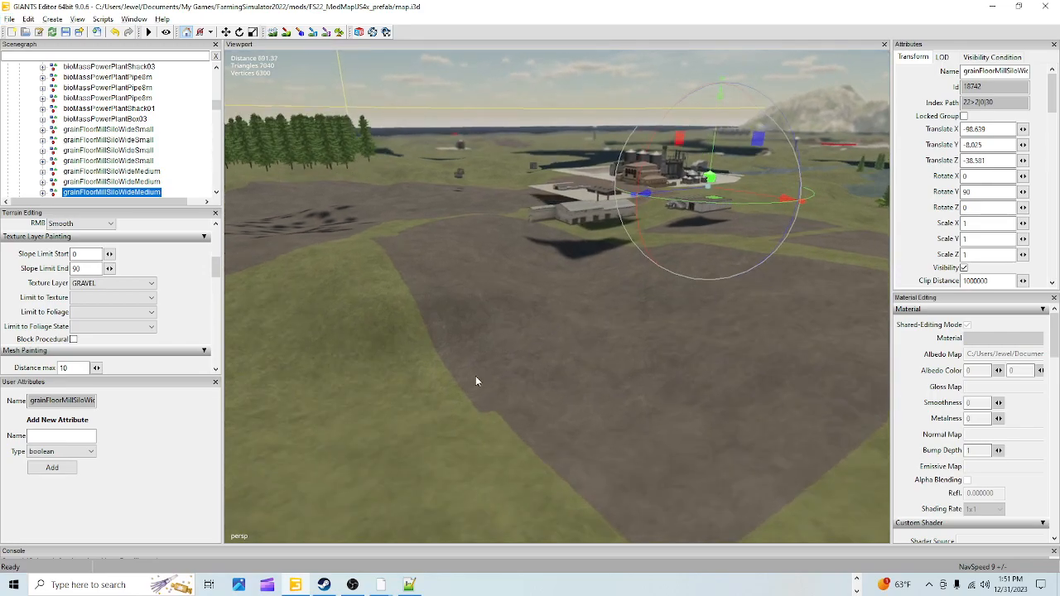
left_click_drag(482, 345, 642, 328, "alt")
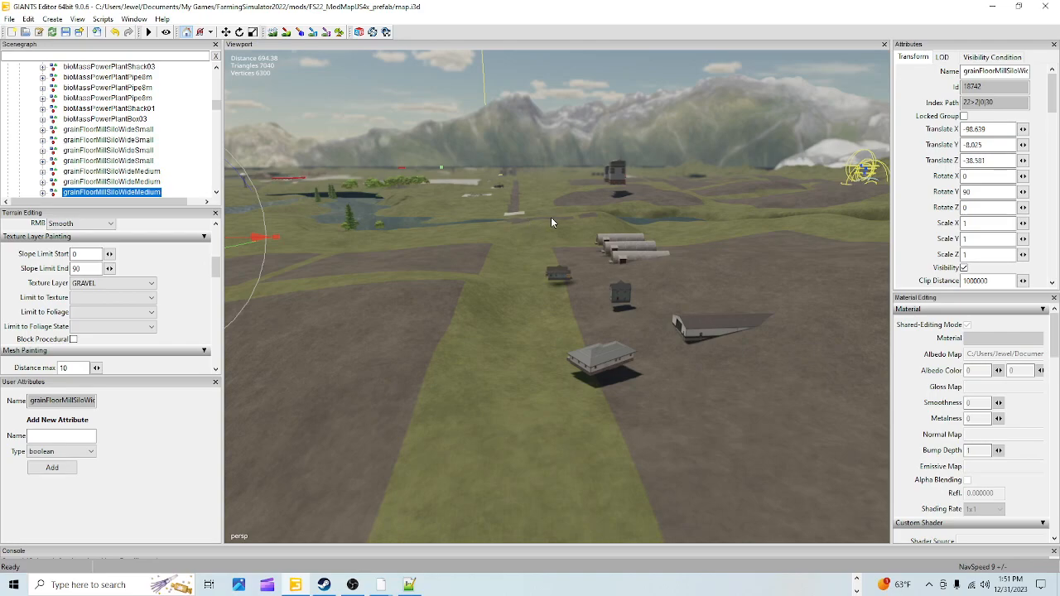
right_click_drag(528, 427, 512, 363)
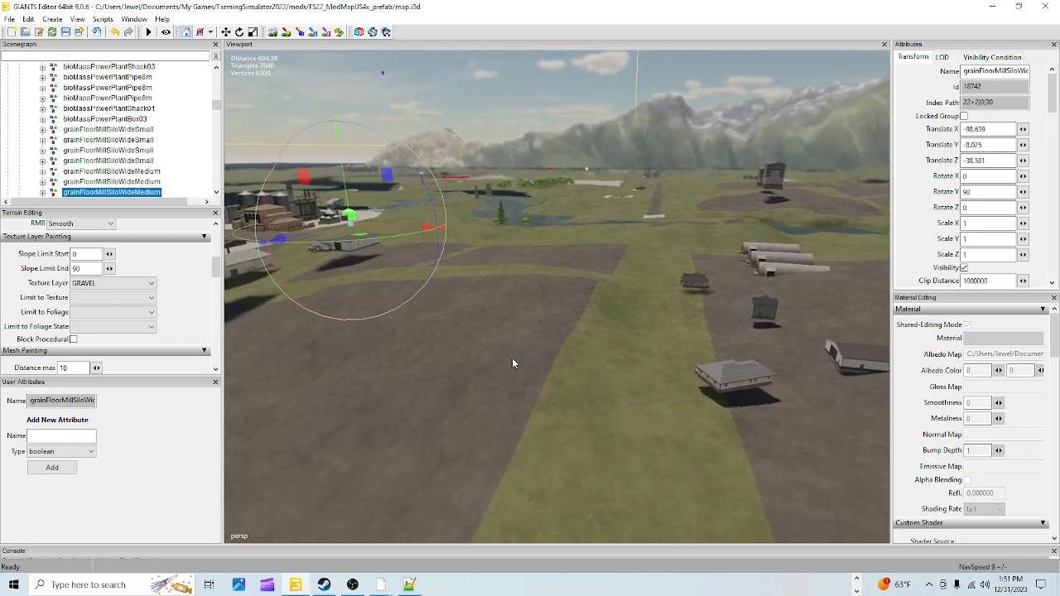
right_click_drag(616, 425, 580, 403)
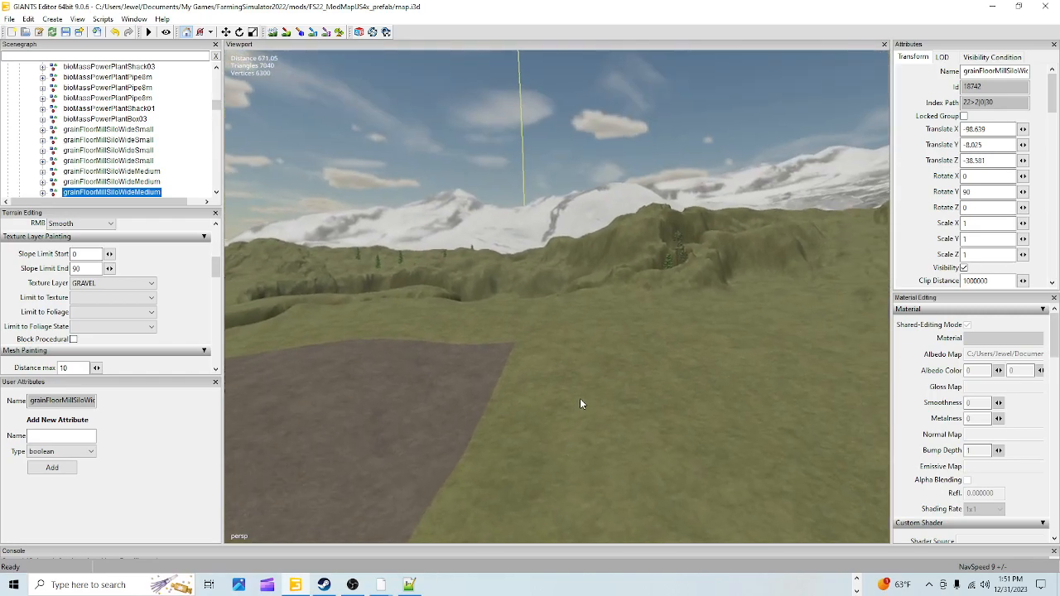
right_click_drag(719, 325, 759, 274)
right_click_drag(686, 353, 798, 115)
right_click_drag(655, 305, 595, 346)
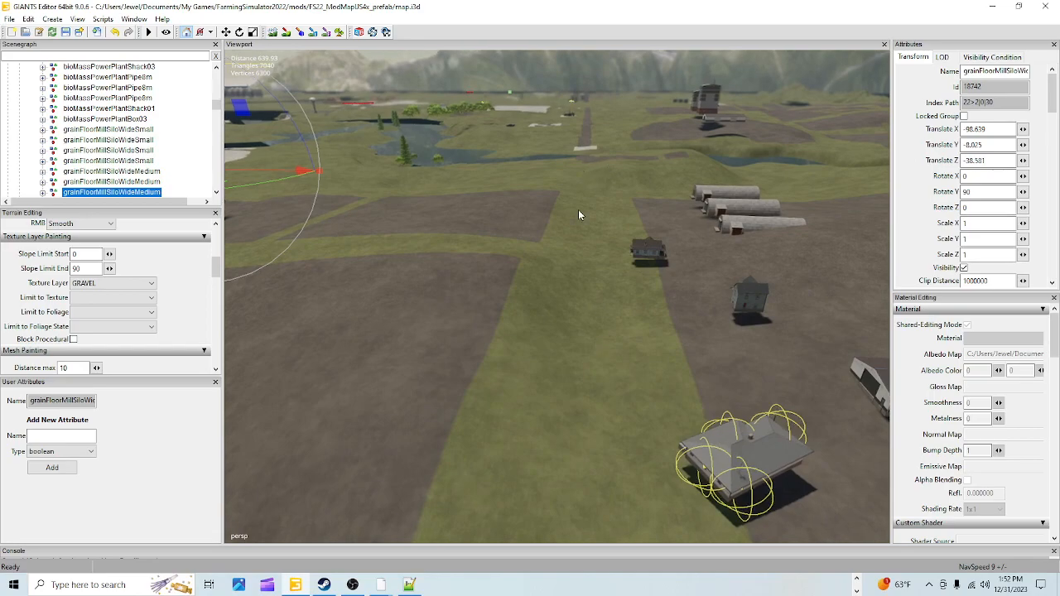
right_click_drag(537, 436, 625, 430)
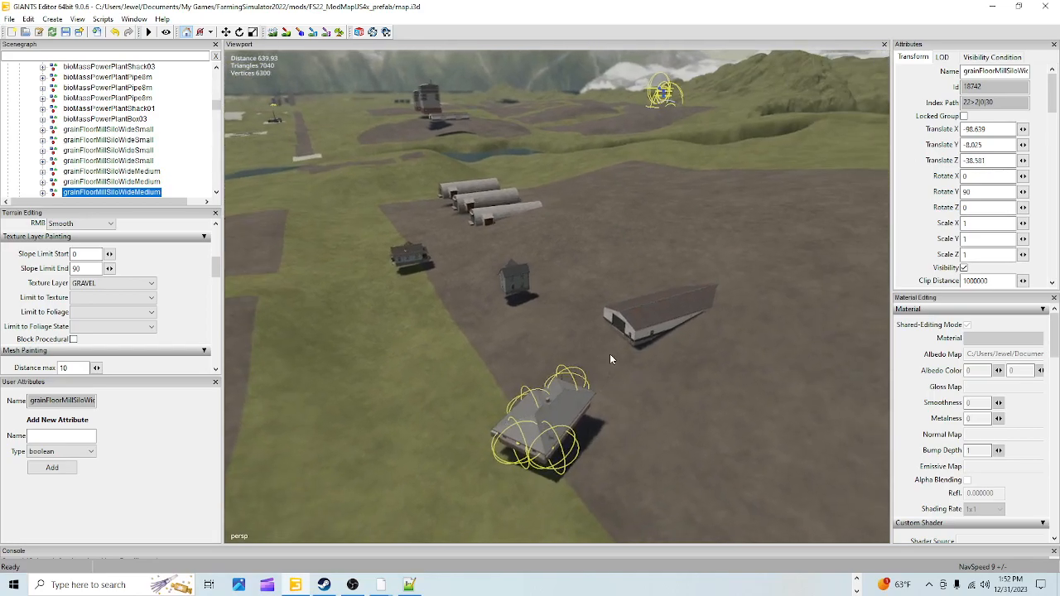
left_click_drag(552, 382, 542, 514, "alt")
right_click_drag(643, 226, 139, 578, "alt")
right_click_drag(638, 199, 306, 530, "alt")
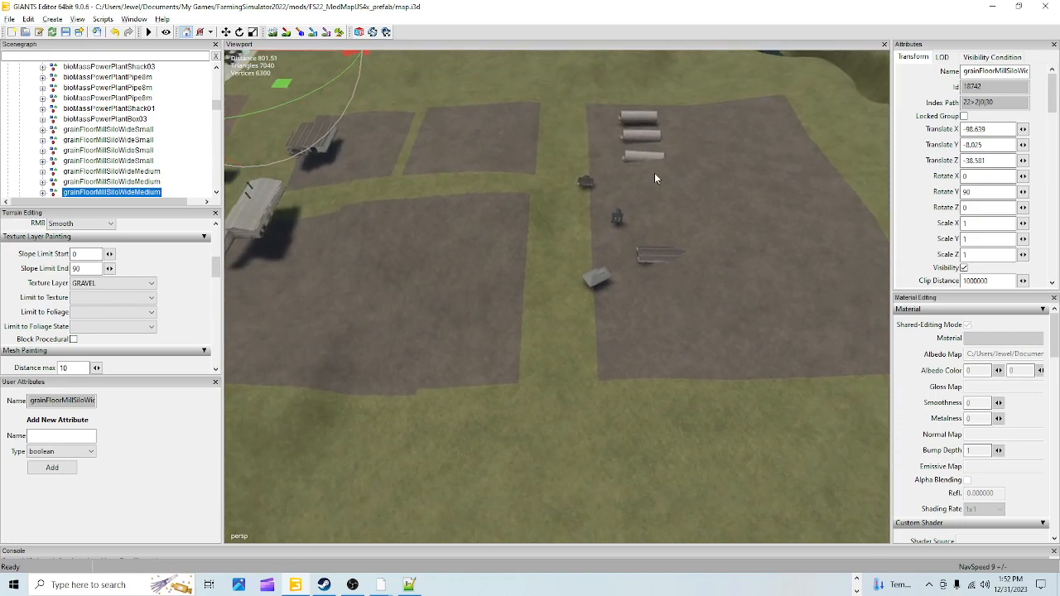
right_click_drag(655, 175, 356, 520, "alt")
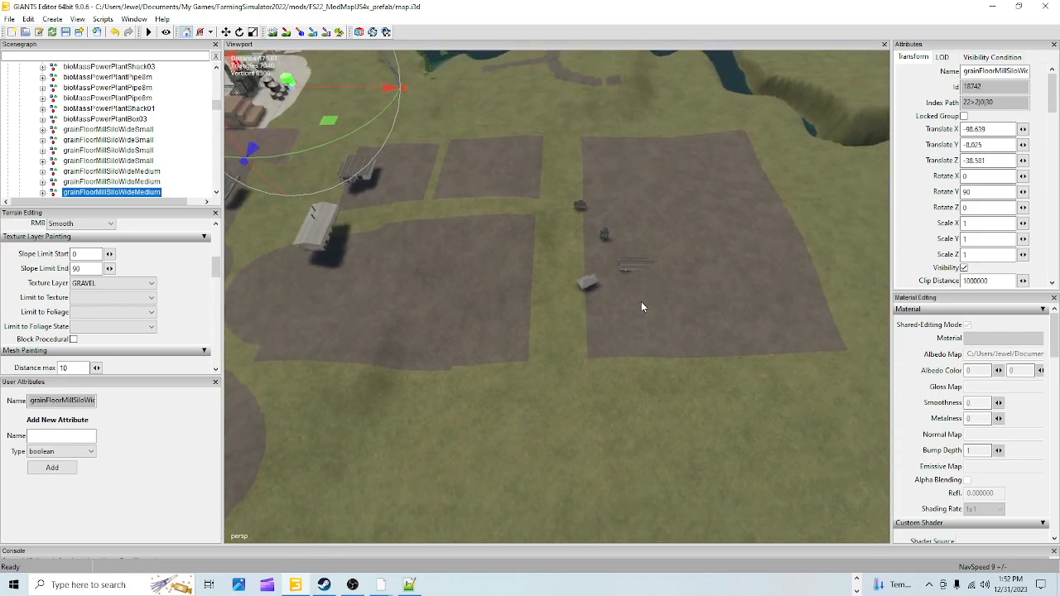
left_click_drag(641, 307, 624, 209, "alt")
mouse_move(705, 352)
left_mouse_down("alt")
mouse_move(624, 371)
mouse_move(592, 365)
left_mouse_up("alt")
mouse_move(710, 315)
left_mouse_down("alt")
mouse_move(598, 392)
mouse_move(613, 395)
mouse_move(634, 145)
mouse_move(640, 292)
mouse_move(690, 396)
mouse_move(777, 319)
mouse_move(868, 262)
left_mouse_up("alt")
mouse_move(716, 279)
left_mouse_down("alt")
mouse_move(632, 367)
mouse_move(669, 194)
mouse_move(563, 293)
mouse_move(662, 402)
mouse_move(865, 281)
left_mouse_up("alt")
left_click_drag(741, 229, 918, 174, "alt")
left_click_drag(438, 412, 579, 320, "alt")
scroll(575, 318, "down", 3)
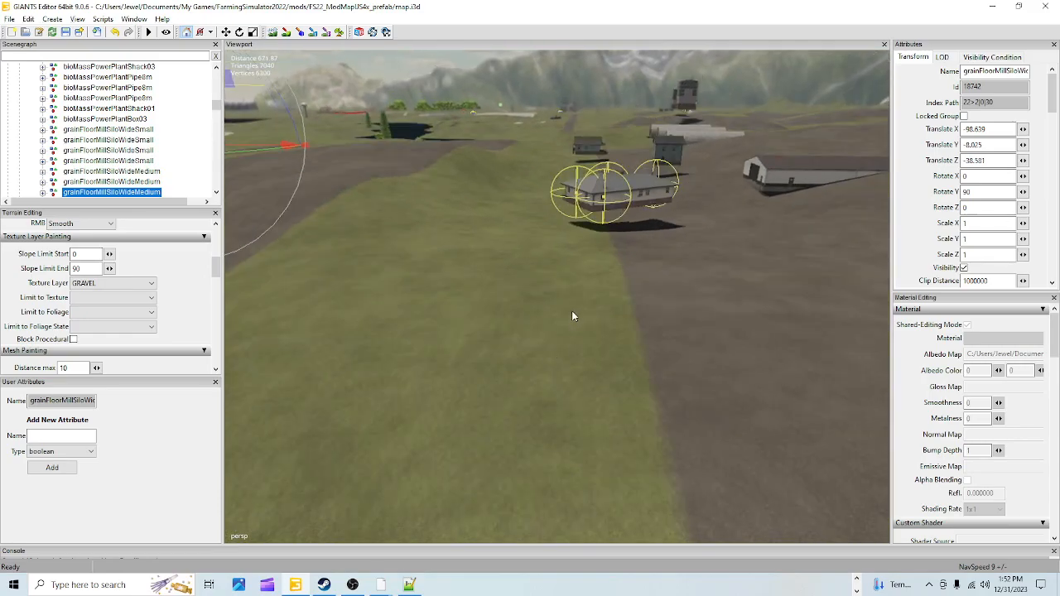
left_click_drag(472, 355, 652, 169, "alt")
left_click_drag(426, 131, 734, 101, "alt")
left_click_drag(575, 263, 509, 312, "alt")
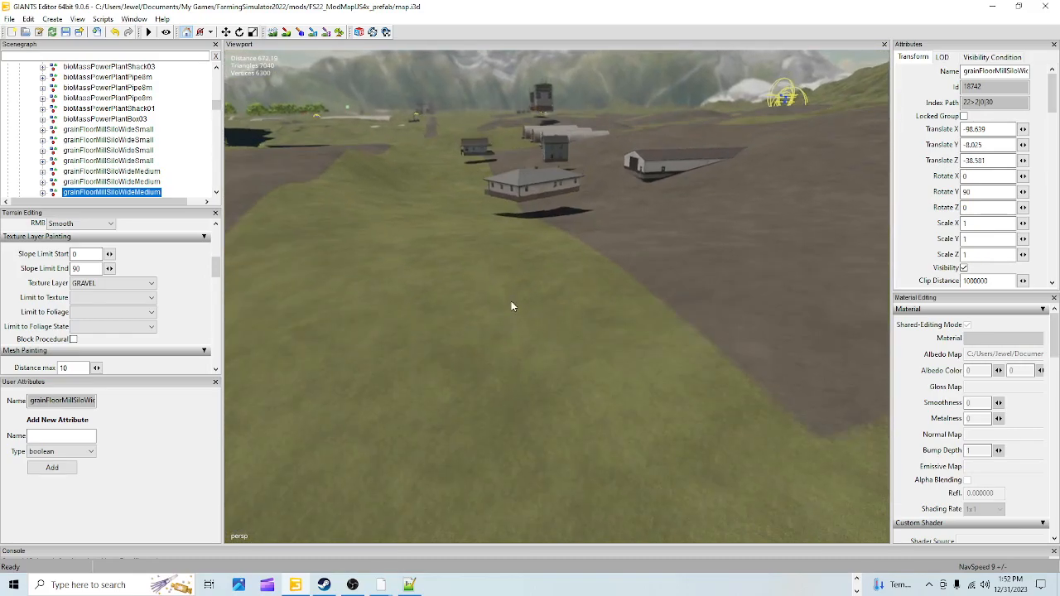
left_click_drag(561, 285, 450, 364, "alt")
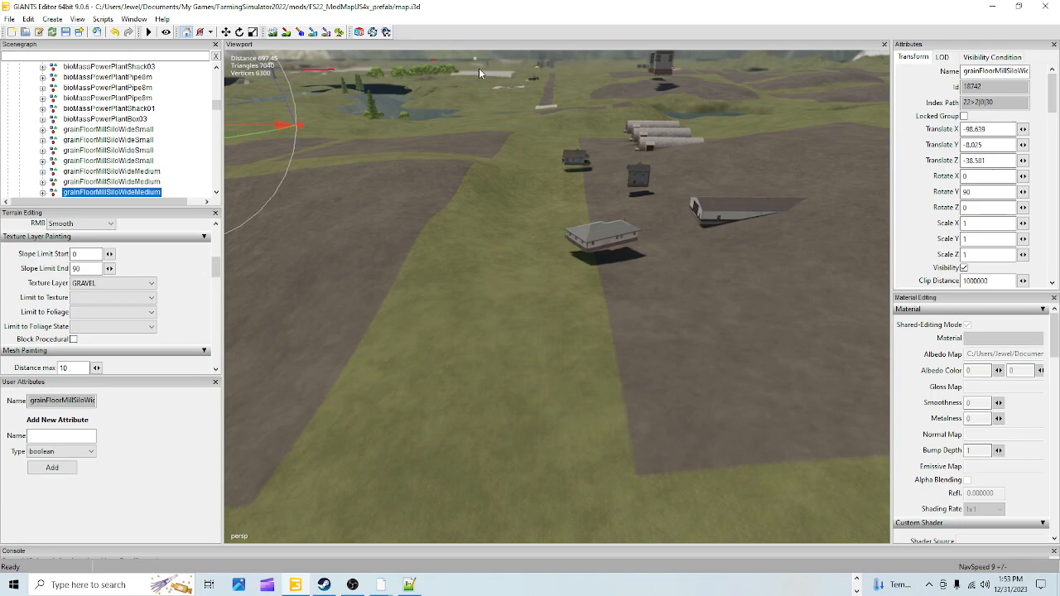
Paint a long strip of the DIRT texture down the middle of the grass corridor between the fields
left_click(286, 33)
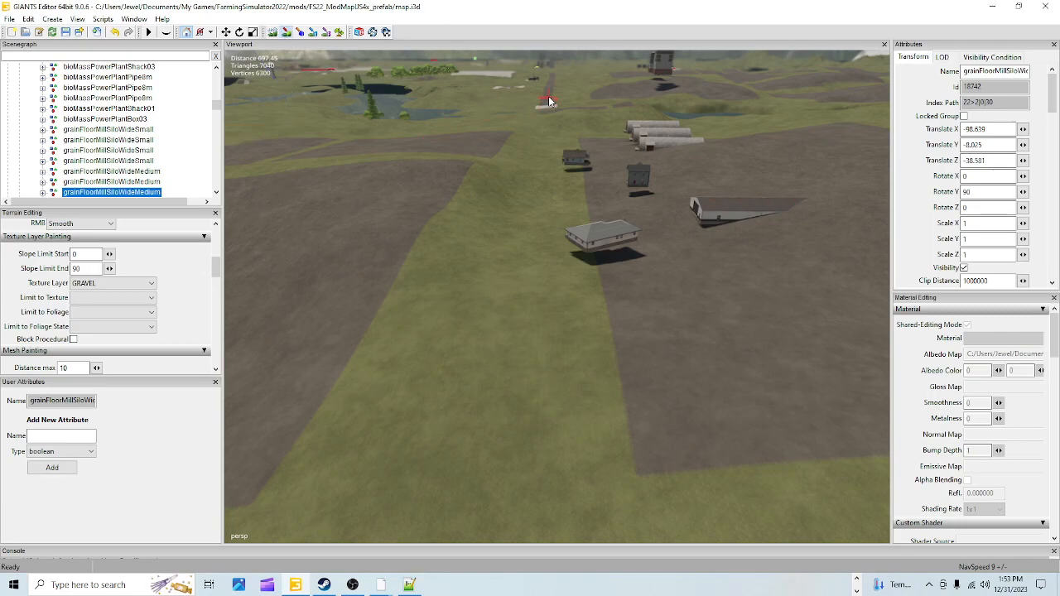
scroll(548, 101, "up", 2)
left_click_drag(516, 216, 459, 463)
left_click(287, 32)
Trace the house beside the dirt strip to its offBorderExtentions parent group, then collapse that group and clear the selection
left_click_drag(447, 319, 465, 381, "alt")
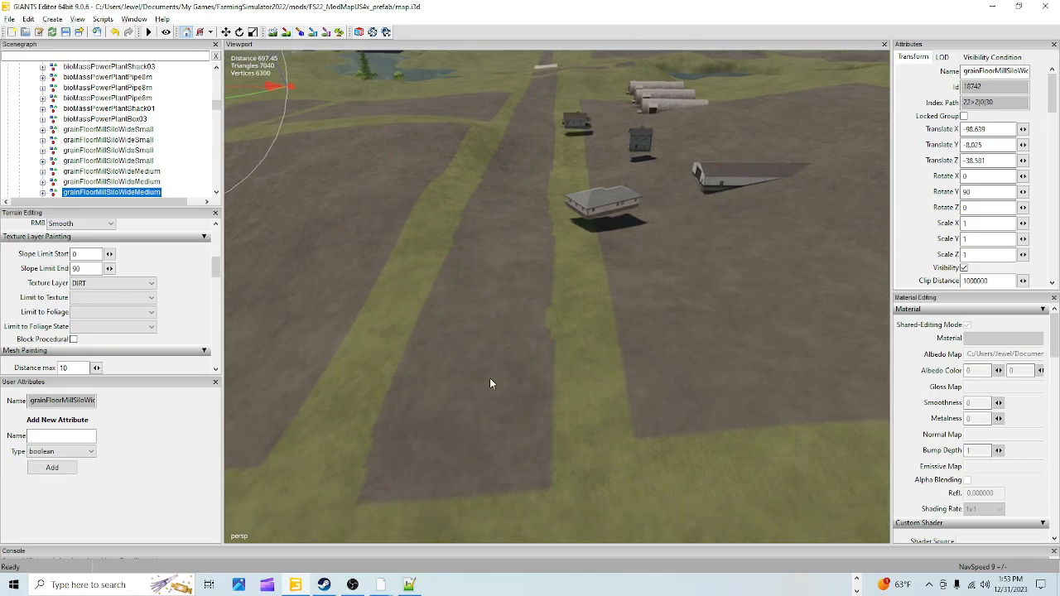
right_click_drag(491, 373, 597, 192, "alt")
right_click_drag(432, 462, 474, 258, "alt")
left_click_drag(451, 476, 467, 387, "alt")
right_click_drag(467, 388, 513, 336, "alt")
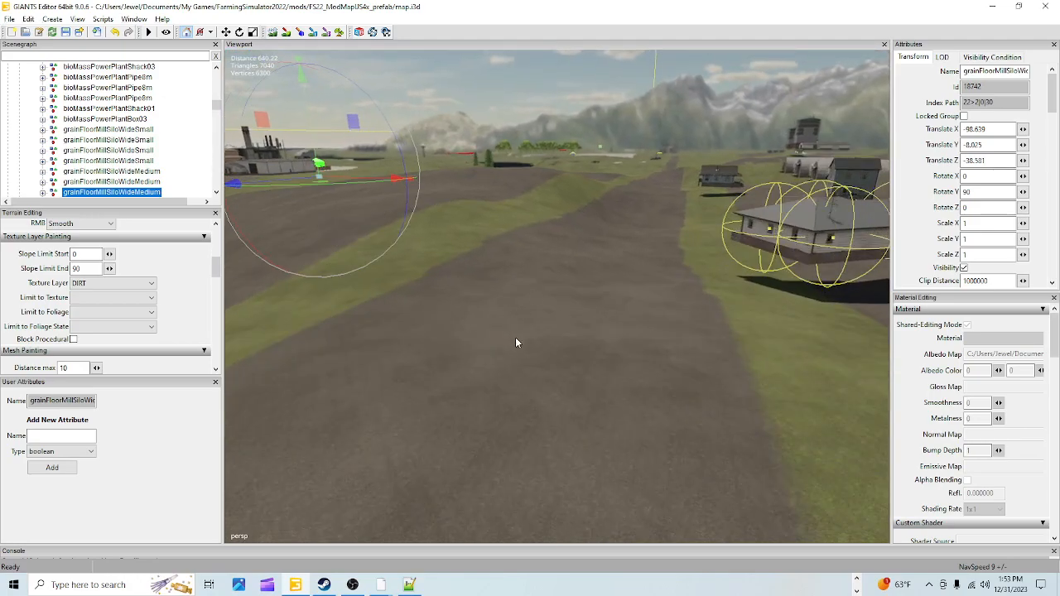
left_click_drag(513, 335, 600, 354, "alt")
left_click(608, 183)
scroll(104, 137, "up", 3)
scroll(104, 132, "up", 6)
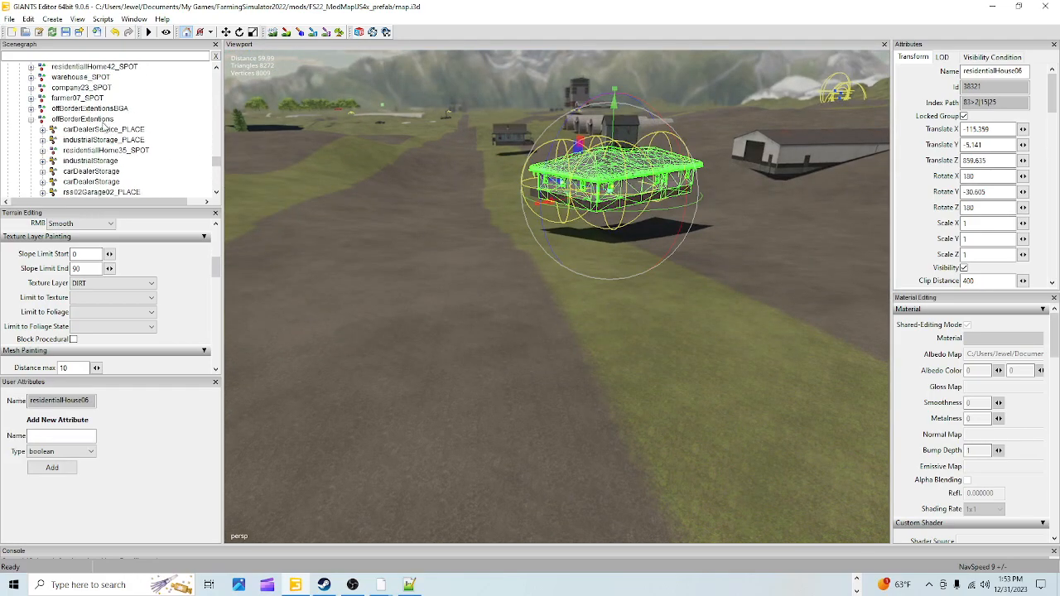
left_click(103, 120)
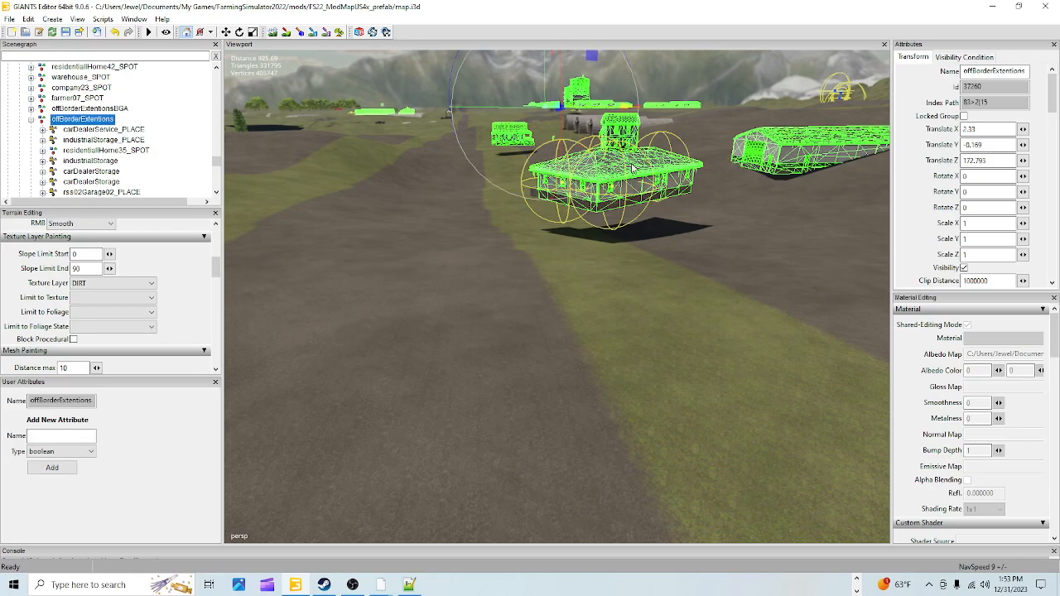
left_click(41, 120)
left_click(156, 174)
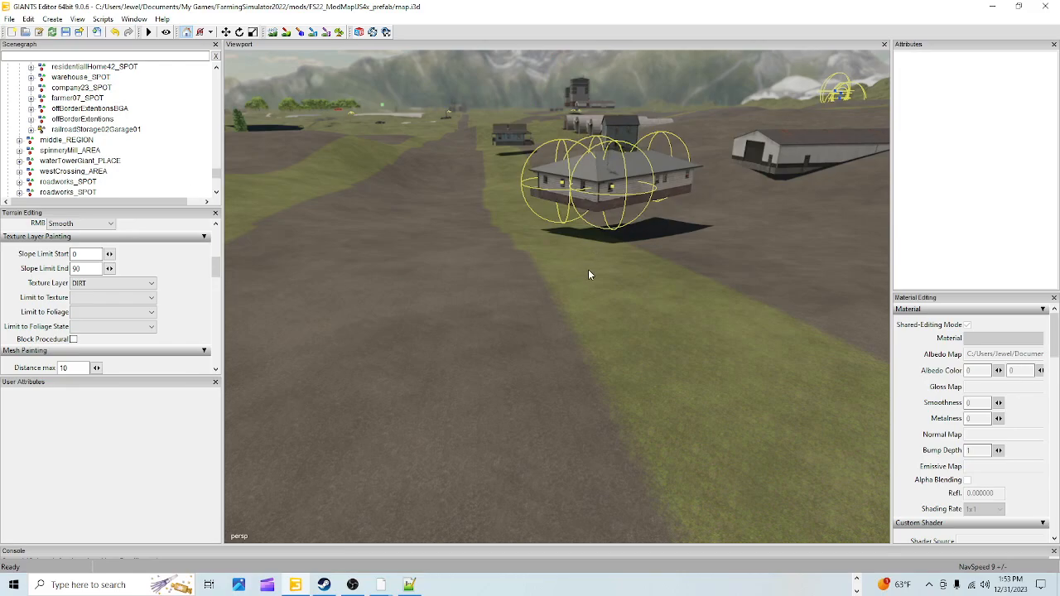
Activate terrain sculpting near the end of the dirt strip and set the brush's primary action to Replace
left_click_drag(519, 327, 466, 384, "alt")
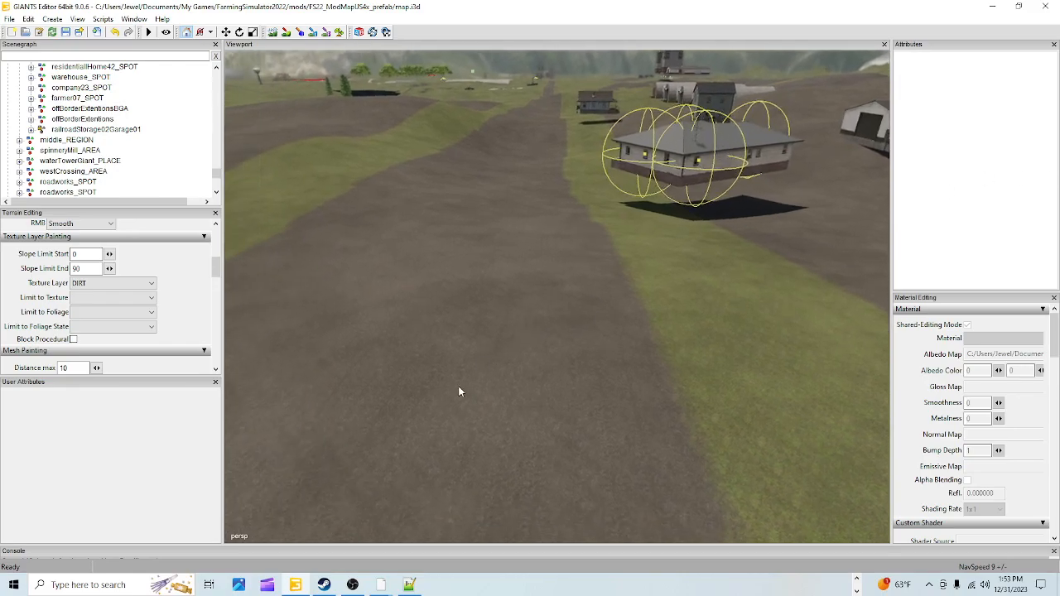
right_click_drag(465, 383, 590, 262, "alt")
right_click_drag(728, 266, 420, 362, "alt")
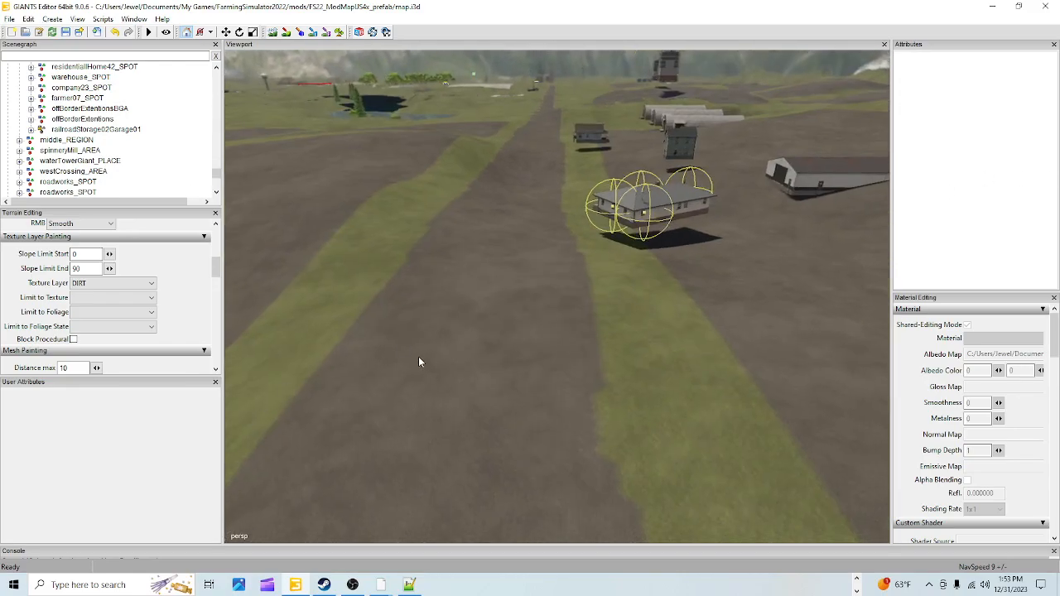
left_click_drag(420, 363, 396, 415, "alt")
right_click_drag(396, 414, 474, 160, "alt")
left_click_drag(473, 160, 604, 212, "alt")
left_click_drag(655, 298, 656, 332, "alt")
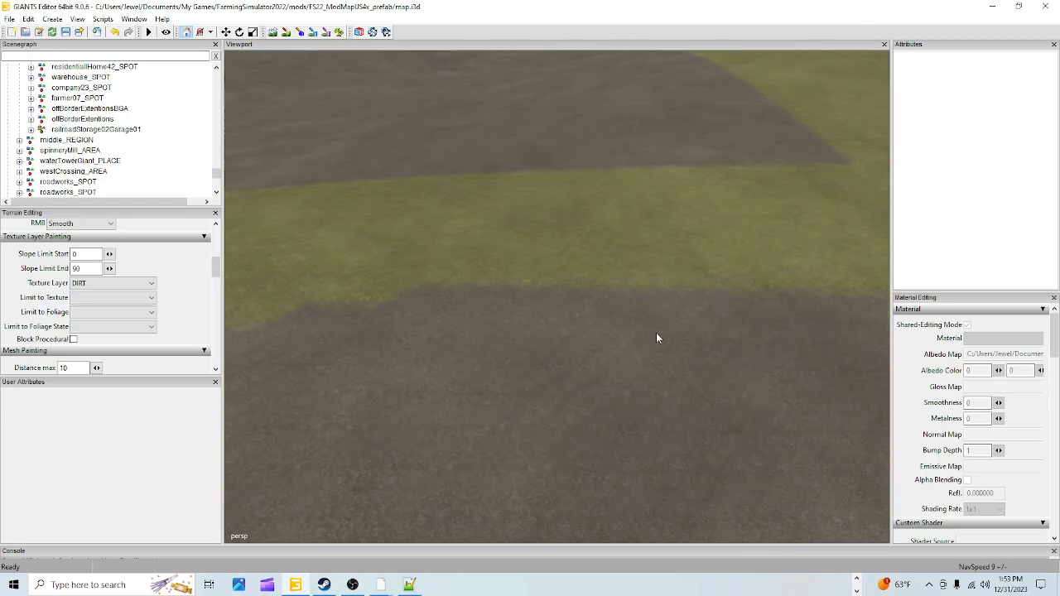
right_click_drag(655, 332, 630, 365, "alt")
left_click_drag(630, 366, 540, 363, "alt")
right_click_drag(540, 362, 601, 323, "alt")
left_click(273, 32)
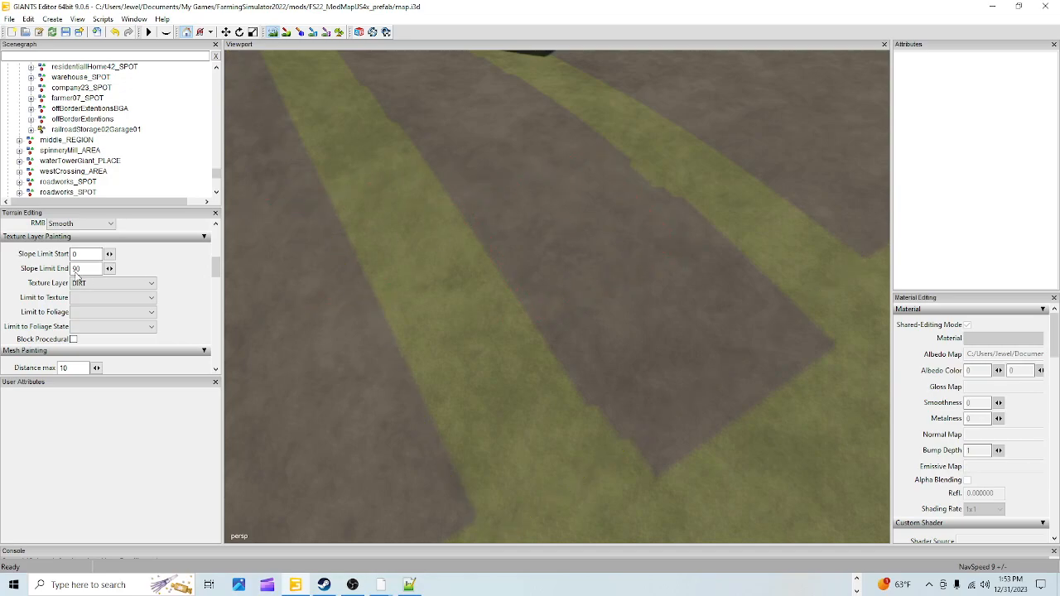
scroll(184, 253, "up", 3)
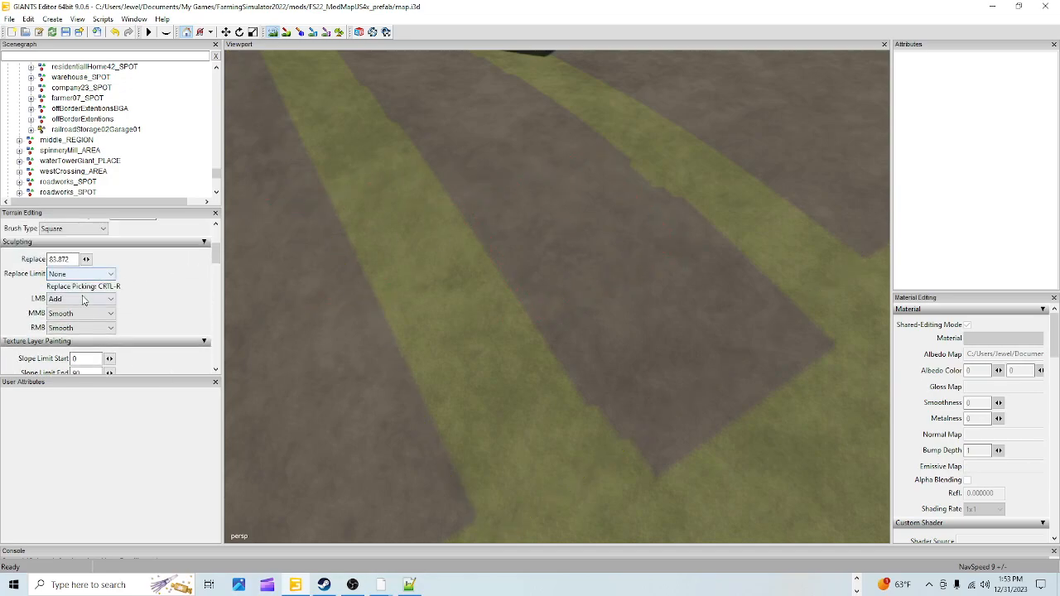
left_click(83, 298)
left_click(66, 337)
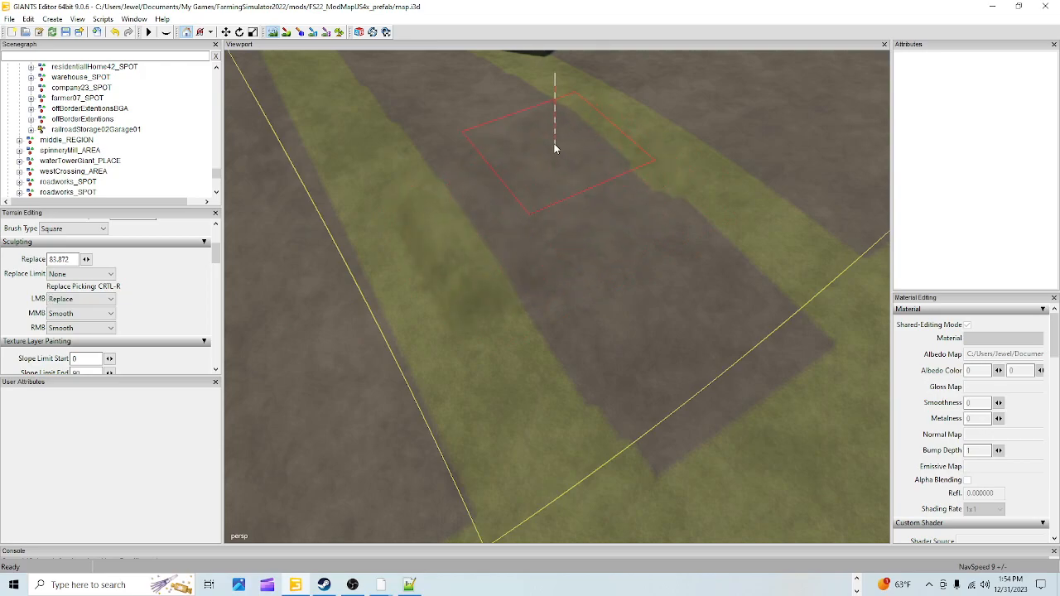
Flatten the terrain around the end of the dirt strip and the neighbouring field edges to the 83.872 replace height
left_click(423, 207)
mouse_move(365, 129)
left_mouse_down()
mouse_move(489, 291)
mouse_move(723, 305)
mouse_move(457, 346)
mouse_move(329, 172)
mouse_move(286, 240)
mouse_move(336, 337)
left_mouse_up()
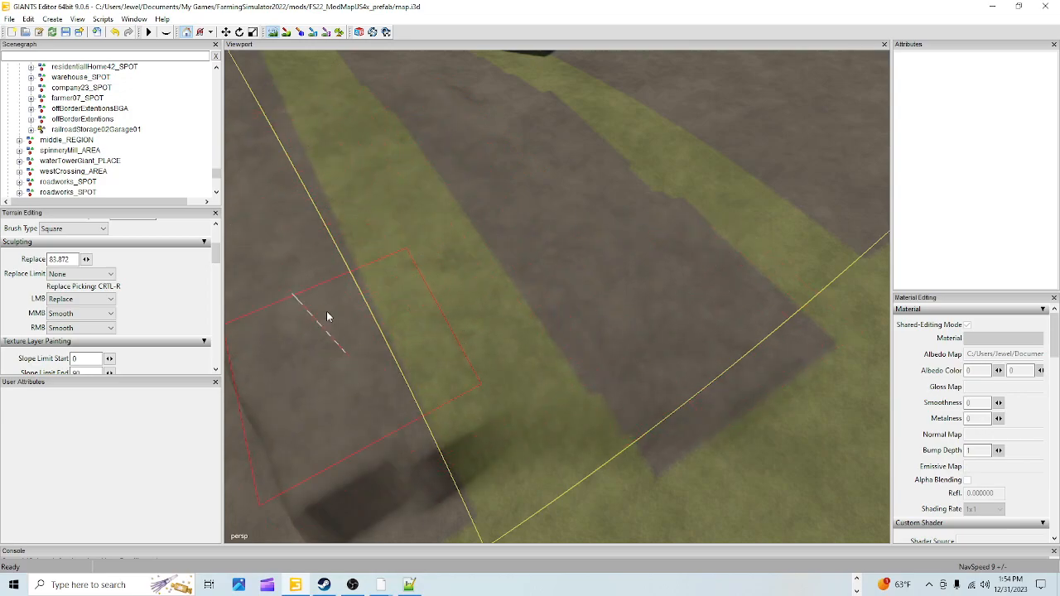
mouse_move(246, 166)
left_mouse_down()
mouse_move(435, 397)
mouse_move(719, 269)
left_mouse_up()
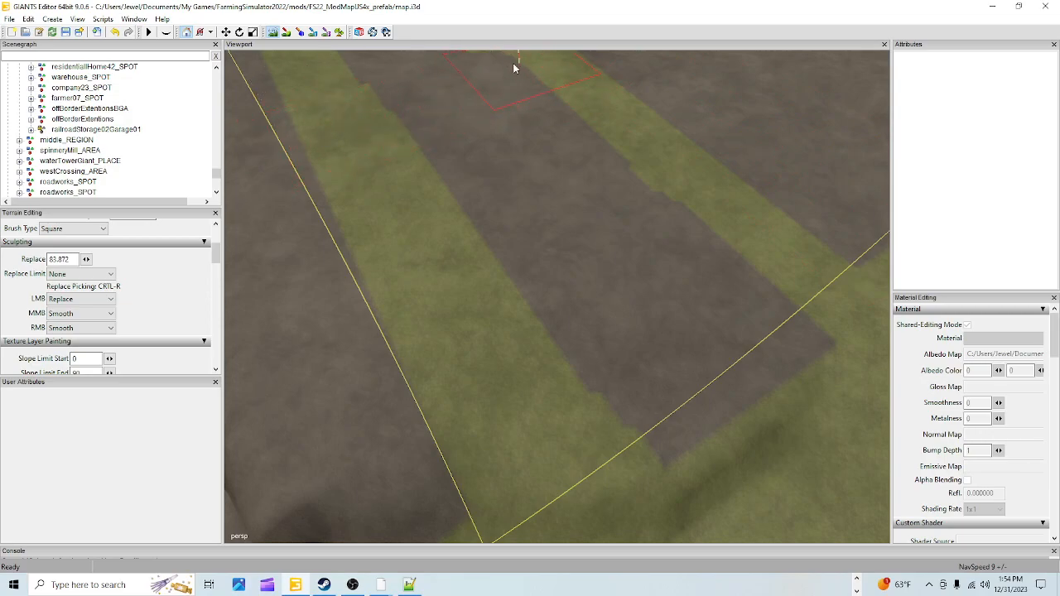
mouse_move(753, 267)
left_mouse_down()
mouse_move(533, 449)
mouse_move(433, 502)
mouse_move(483, 471)
mouse_move(738, 245)
left_mouse_up()
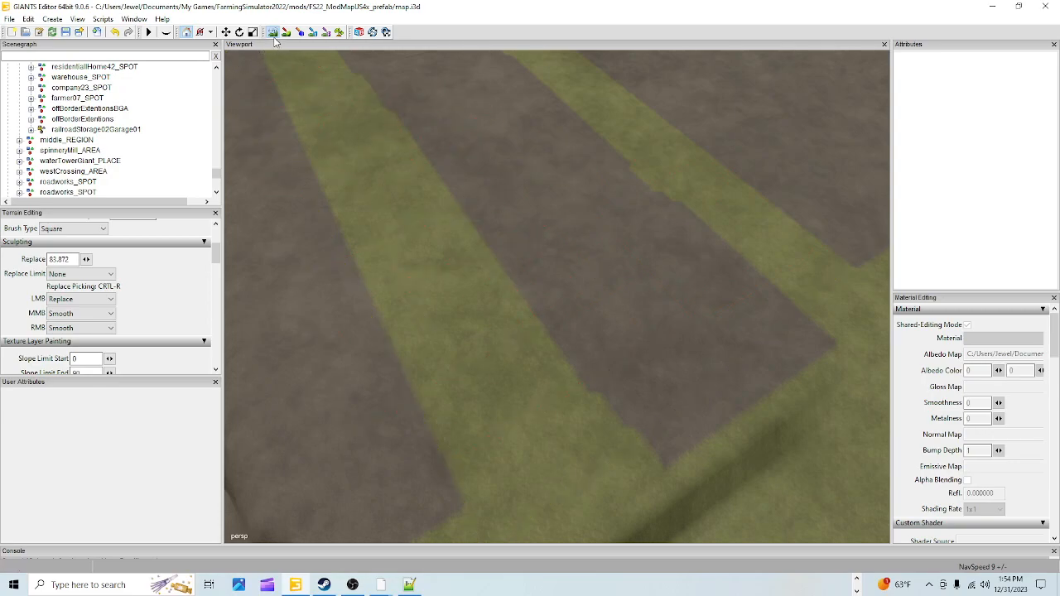
Level the ground next to the house along the dirt strip using the 83.872 replace height
left_click_drag(515, 290, 562, 384, "alt")
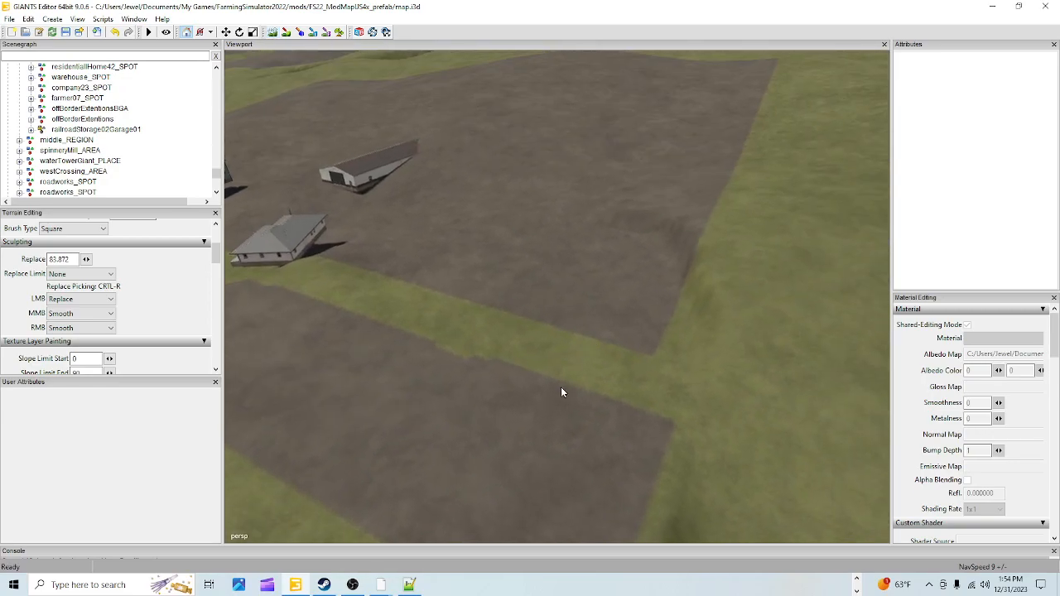
left_click_drag(509, 429, 523, 330, "alt")
scroll(523, 330, "up", 5)
left_click_drag(623, 276, 401, 108, "alt")
left_click(274, 32)
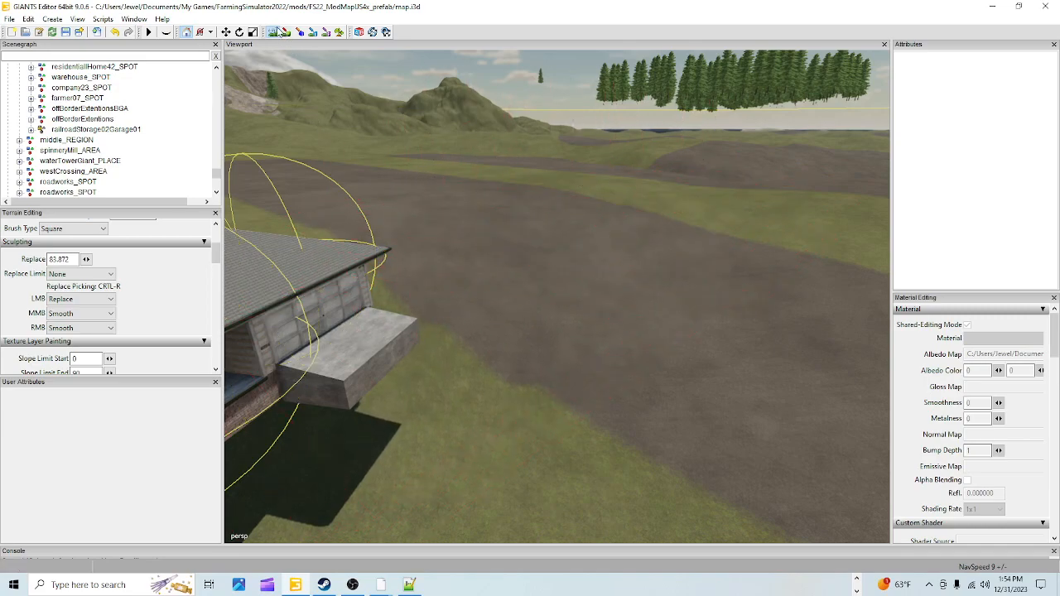
left_click_drag(672, 363, 562, 303, "alt")
scroll(736, 234, "up", 2)
left_click_drag(402, 303, 440, 223, "alt")
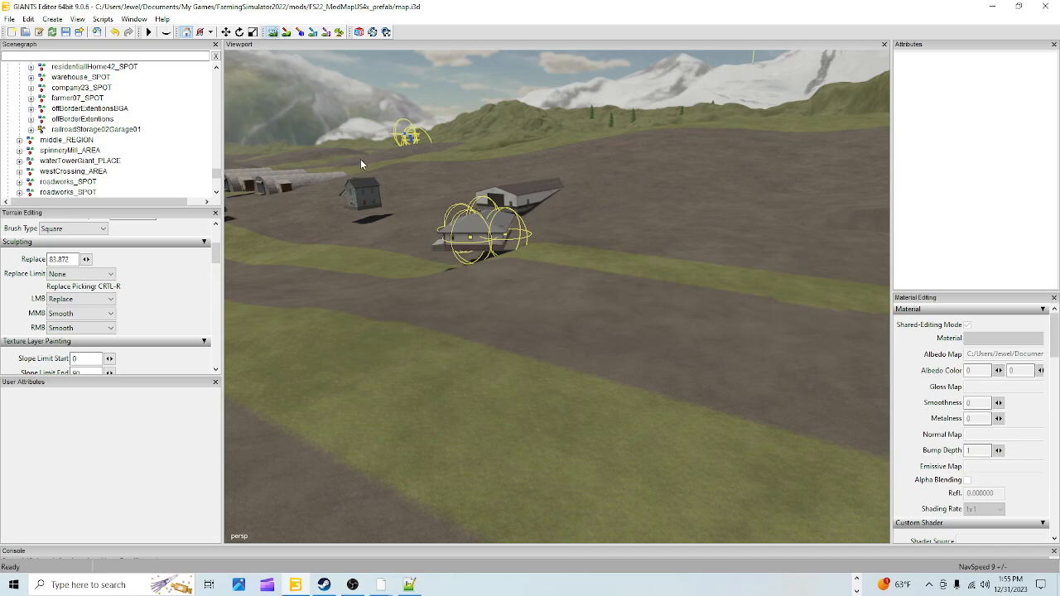
left_click(443, 274)
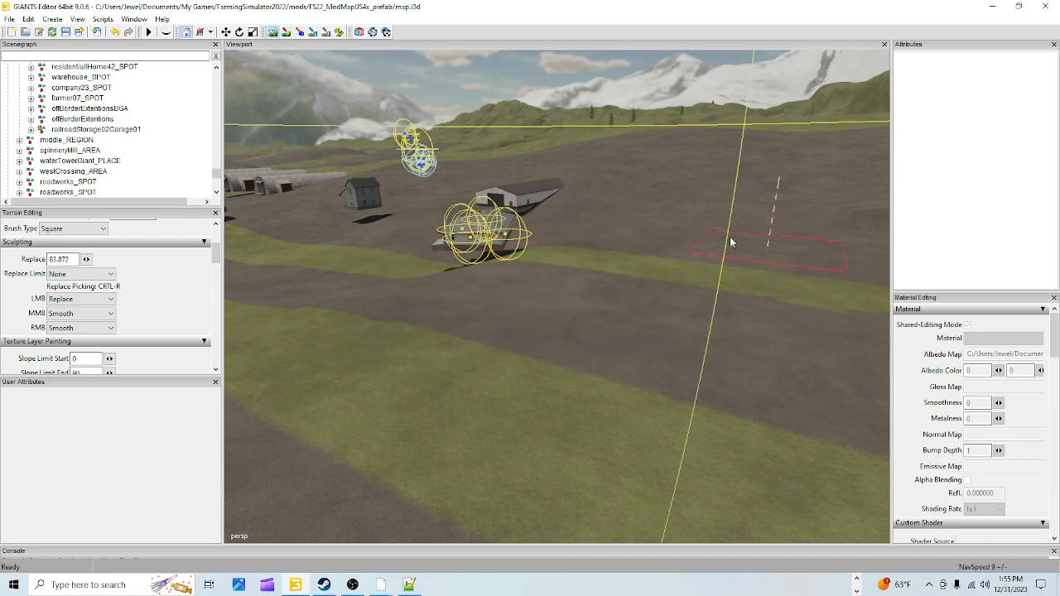
left_click(405, 272)
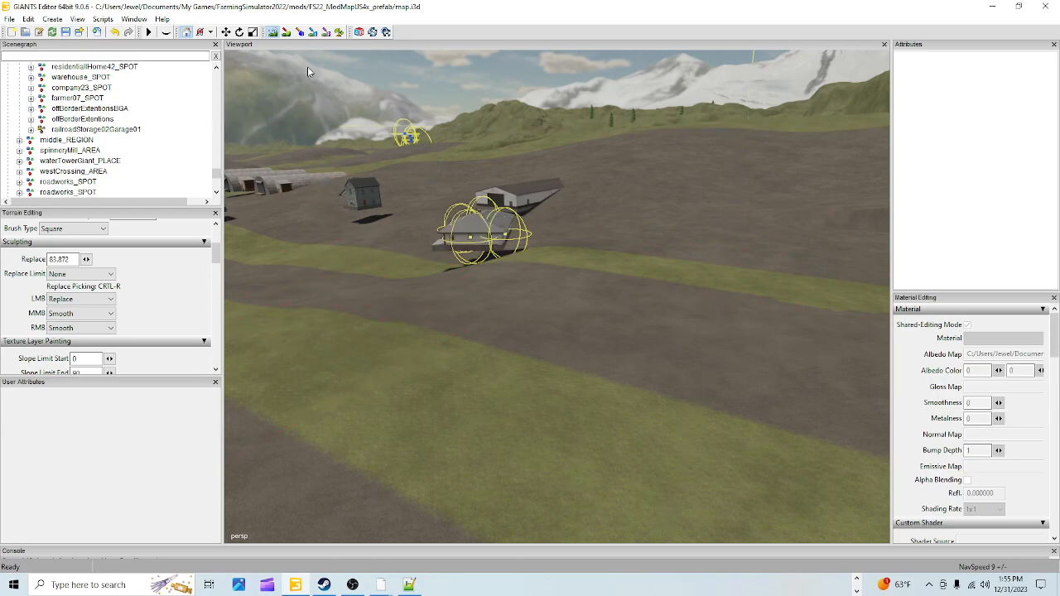
Flatten the uneven ground at the outer corner of the large field near the buildings using the 83.872 replace height
left_click_drag(390, 209, 484, 358, "alt")
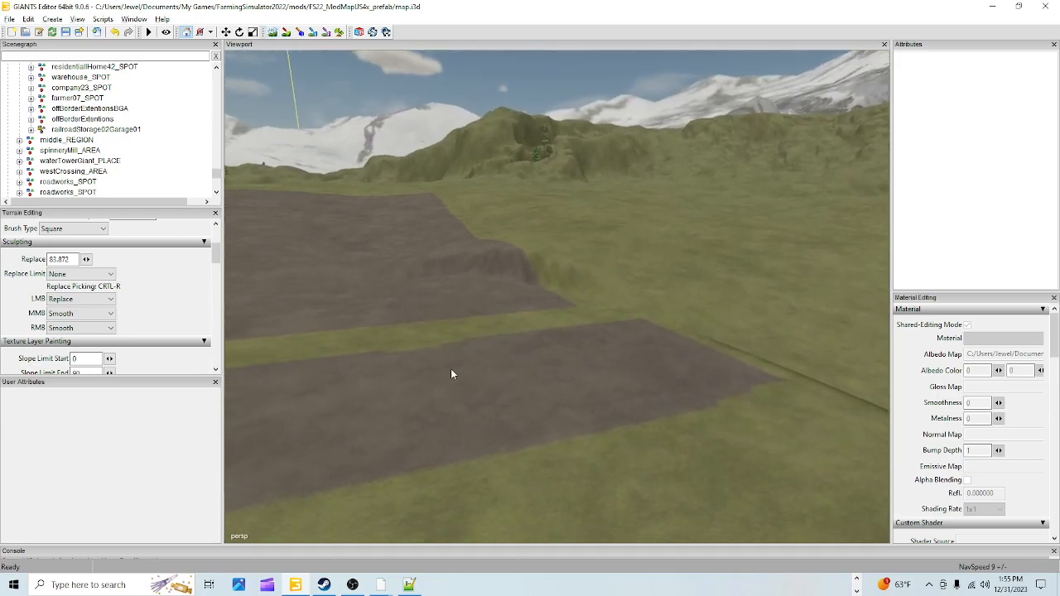
right_click_drag(485, 359, 715, 226, "alt")
left_click_drag(716, 227, 543, 357, "alt")
right_click_drag(543, 358, 674, 234, "alt")
left_click_drag(674, 234, 582, 280, "alt")
right_click_drag(582, 280, 665, 262, "alt")
left_click_drag(665, 261, 719, 265, "alt")
right_click_drag(719, 265, 546, 356, "alt")
left_click(271, 33)
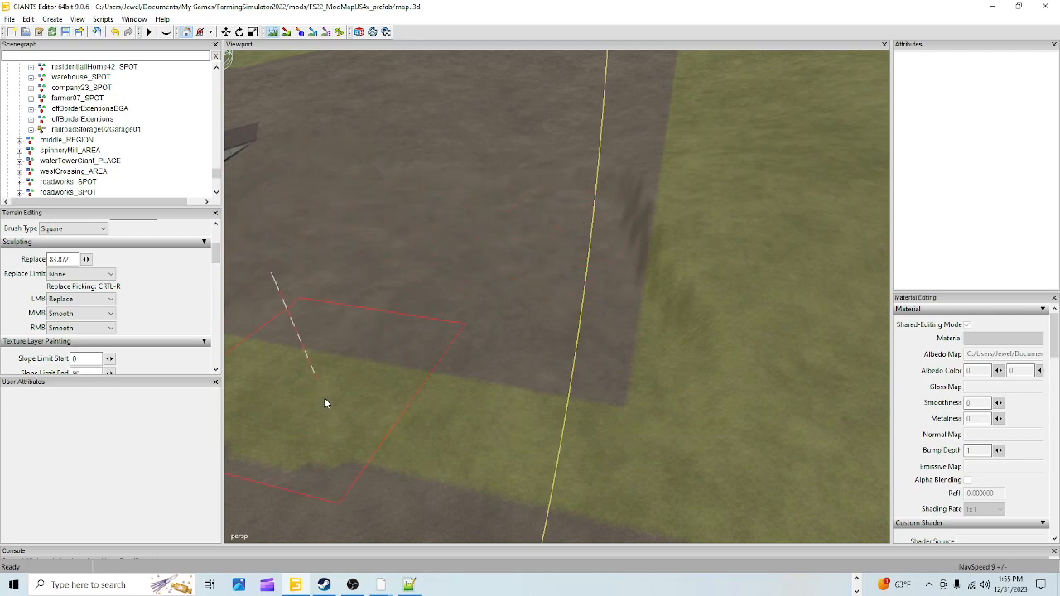
left_click_drag(609, 256, 433, 201)
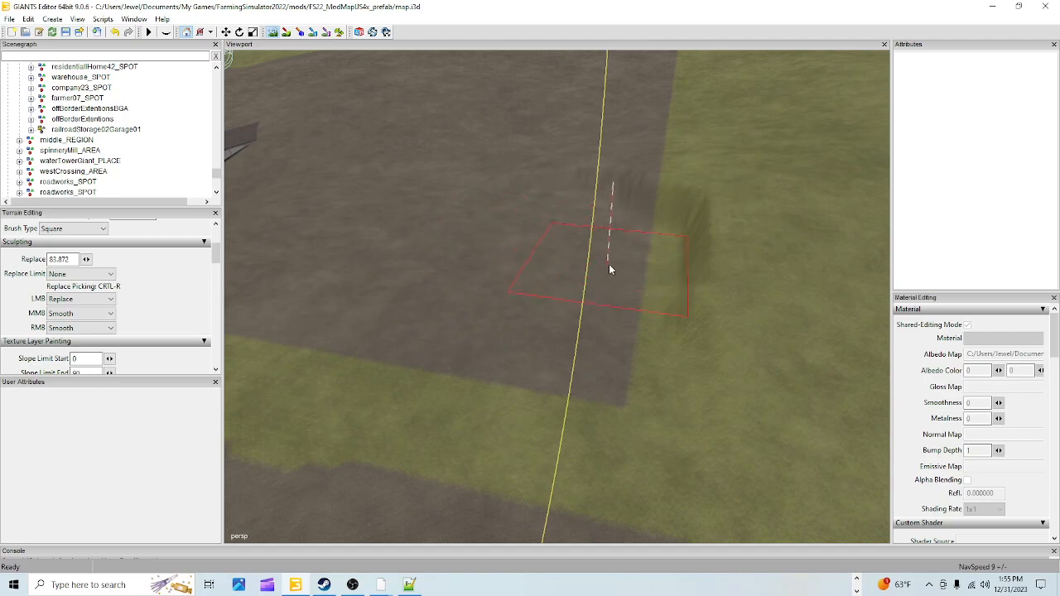
mouse_move(590, 413)
left_mouse_down()
mouse_move(671, 329)
mouse_move(608, 263)
left_mouse_up()
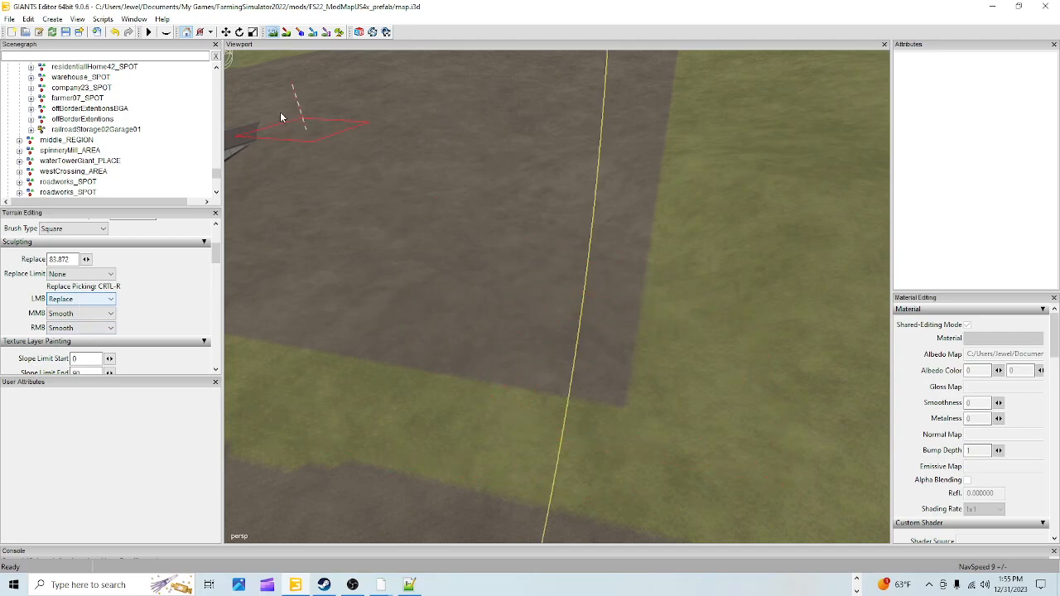
Start importing a 3D file for the leveled field corner beside the grass strip
left_click_drag(531, 365, 385, 372, "alt")
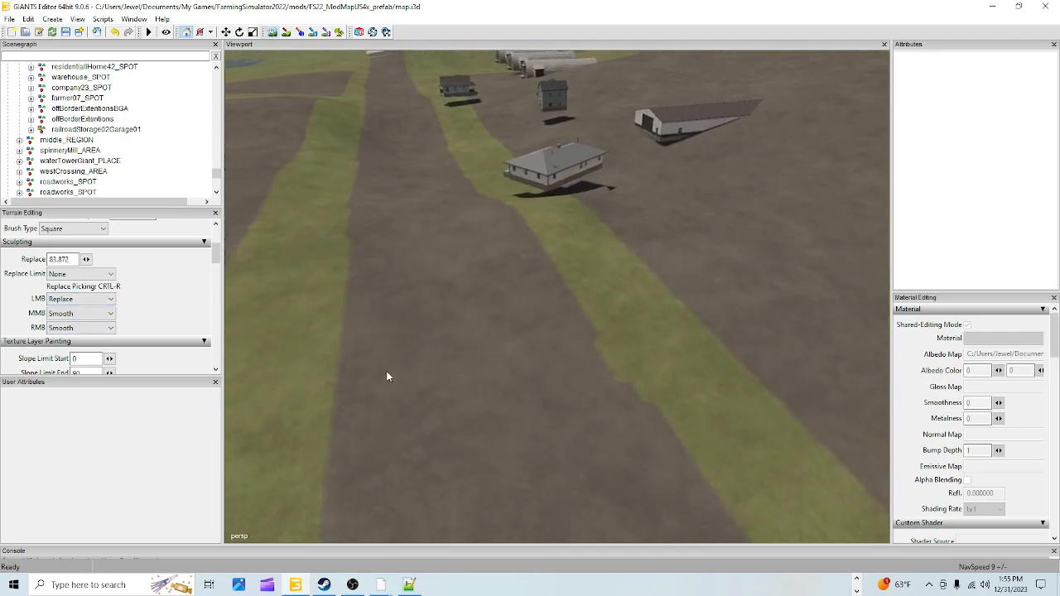
scroll(667, 237, "up", 3)
left_click_drag(666, 237, 769, 339, "alt")
scroll(799, 187, "up", 2)
left_click_drag(799, 188, 612, 347, "alt")
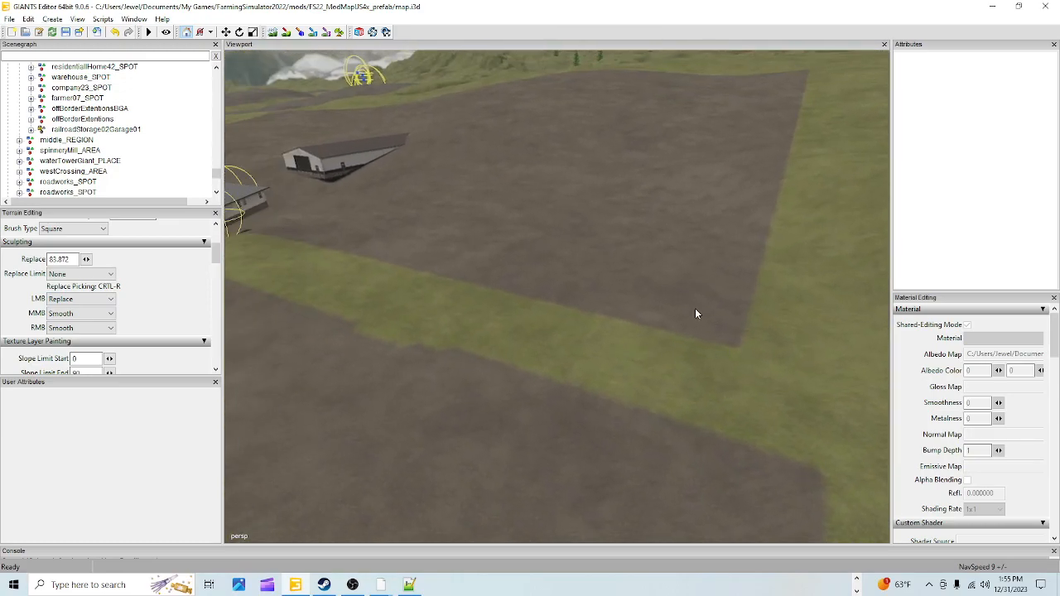
left_click(12, 20)
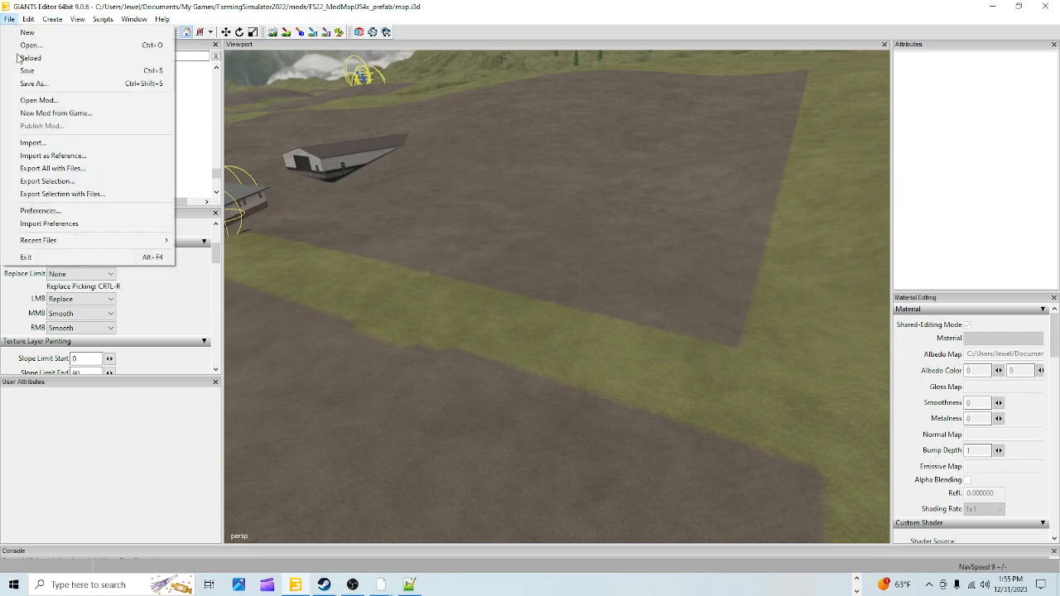
left_click(38, 142)
left_click(60, 260)
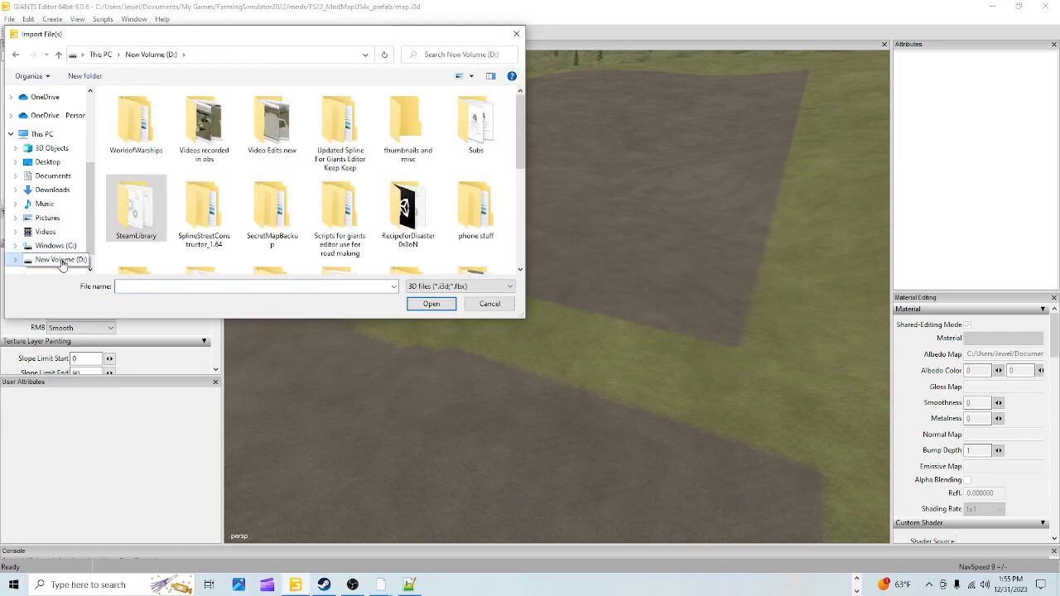
left_click(58, 246)
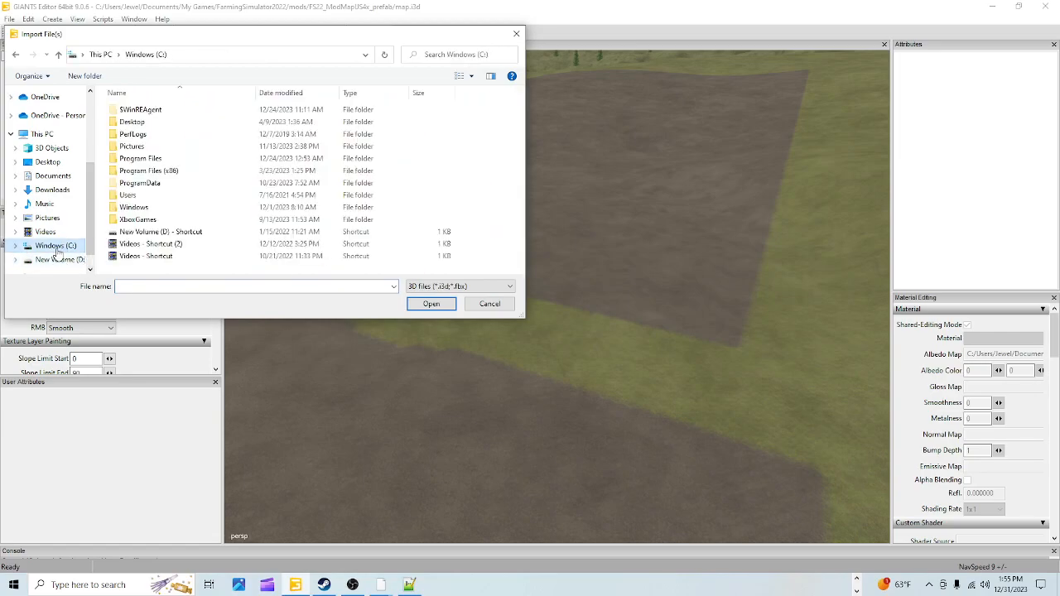
double_click(161, 171)
scroll(153, 211, "down", 3)
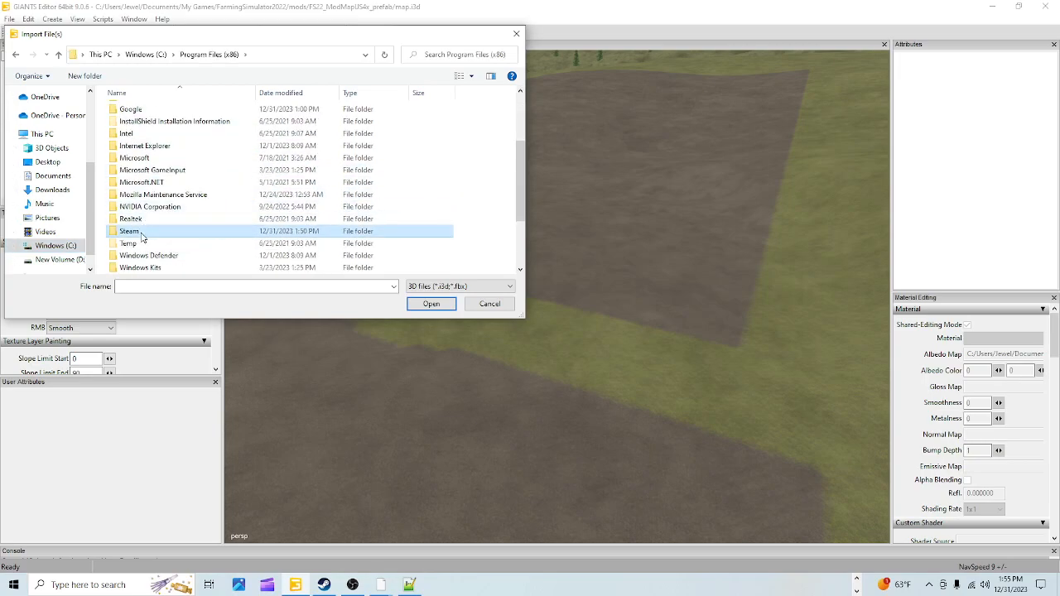
double_click(144, 231)
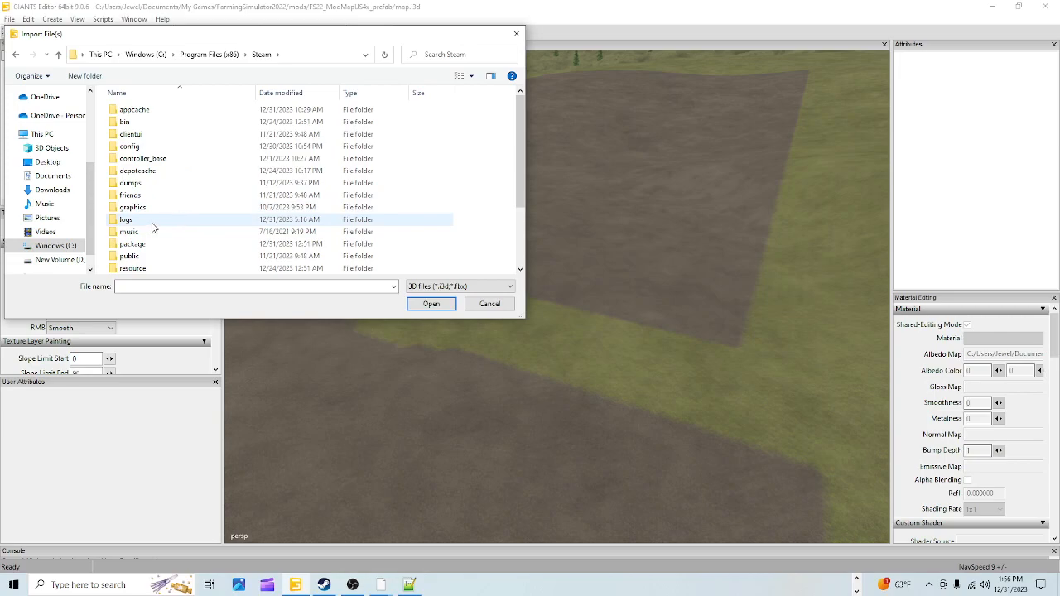
scroll(147, 229, "down", 3)
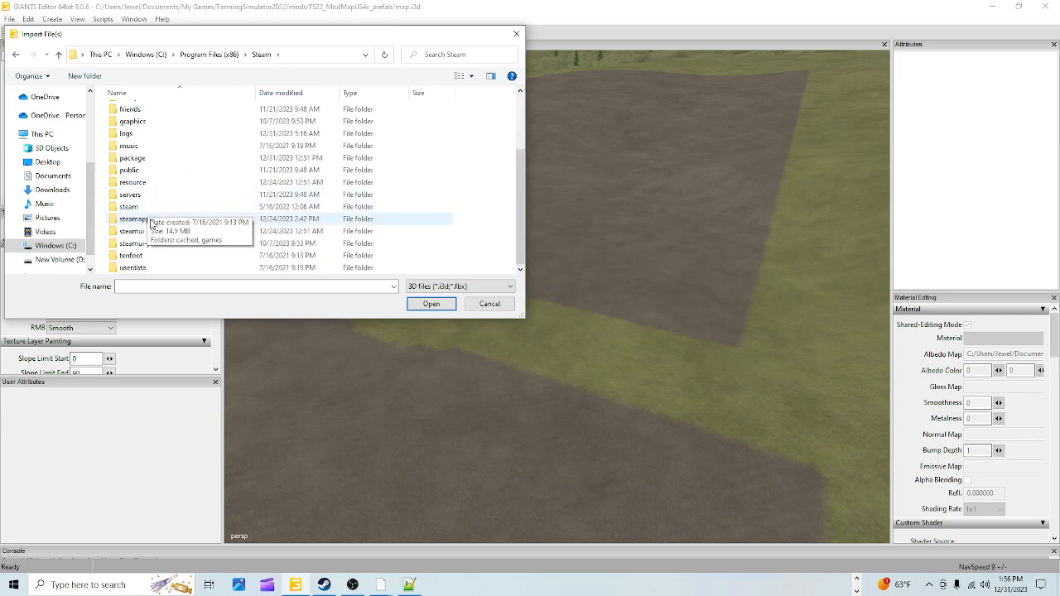
left_click(152, 223)
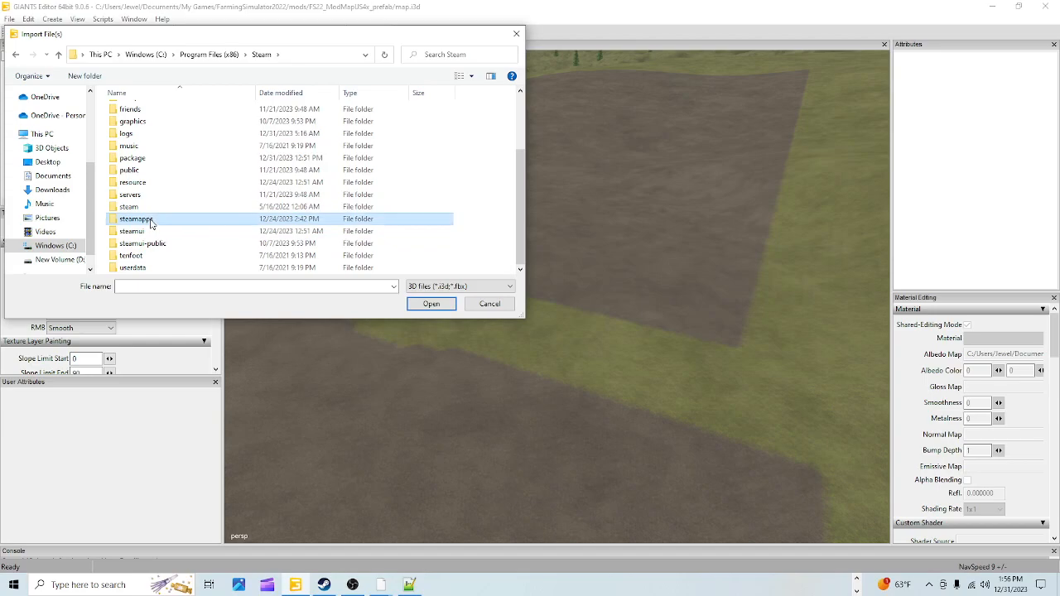
double_click(152, 220)
double_click(130, 109)
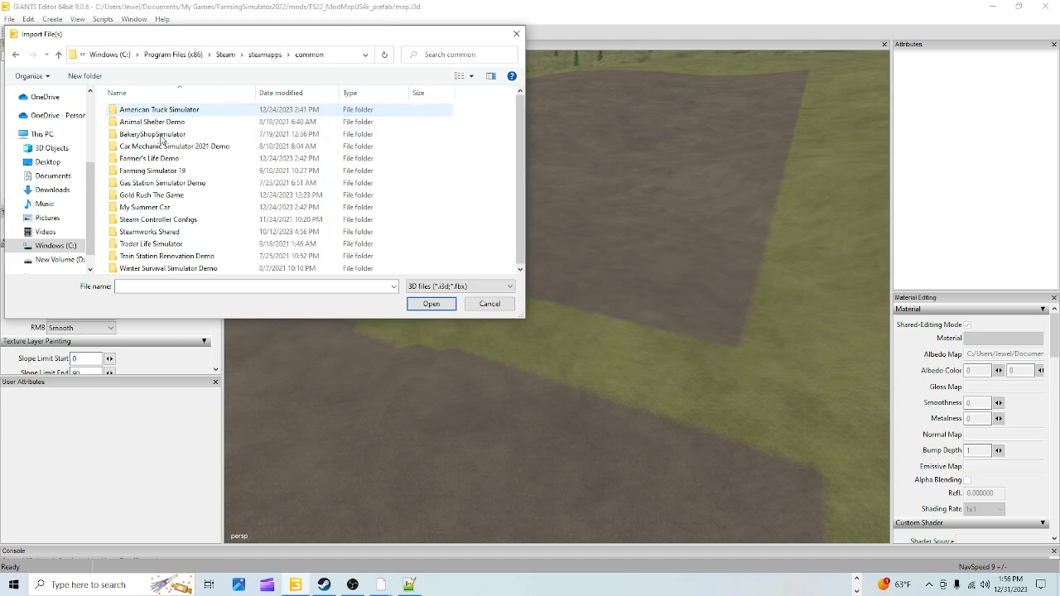
double_click(170, 171)
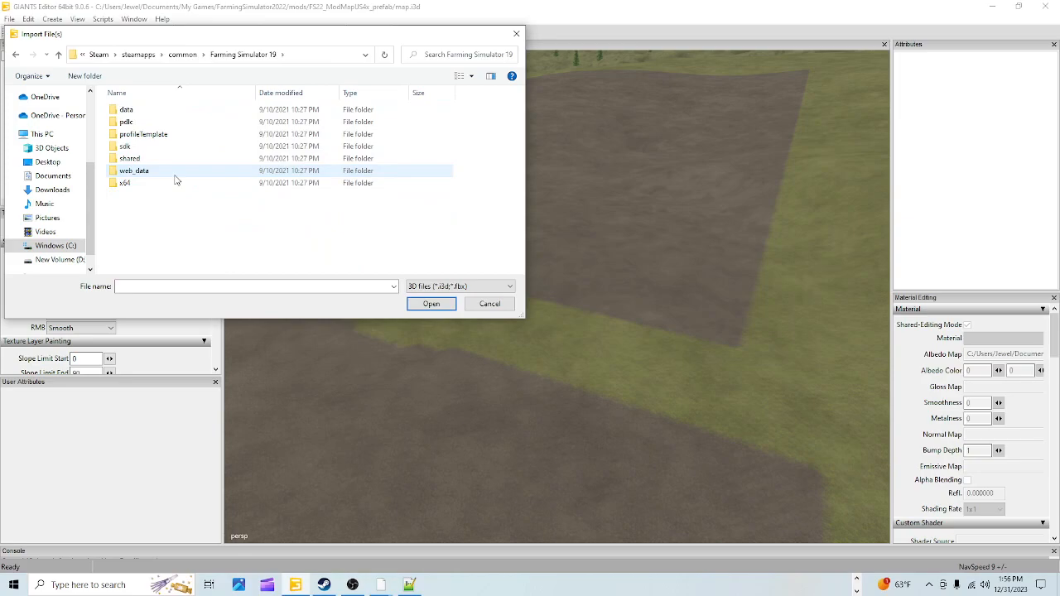
double_click(145, 108)
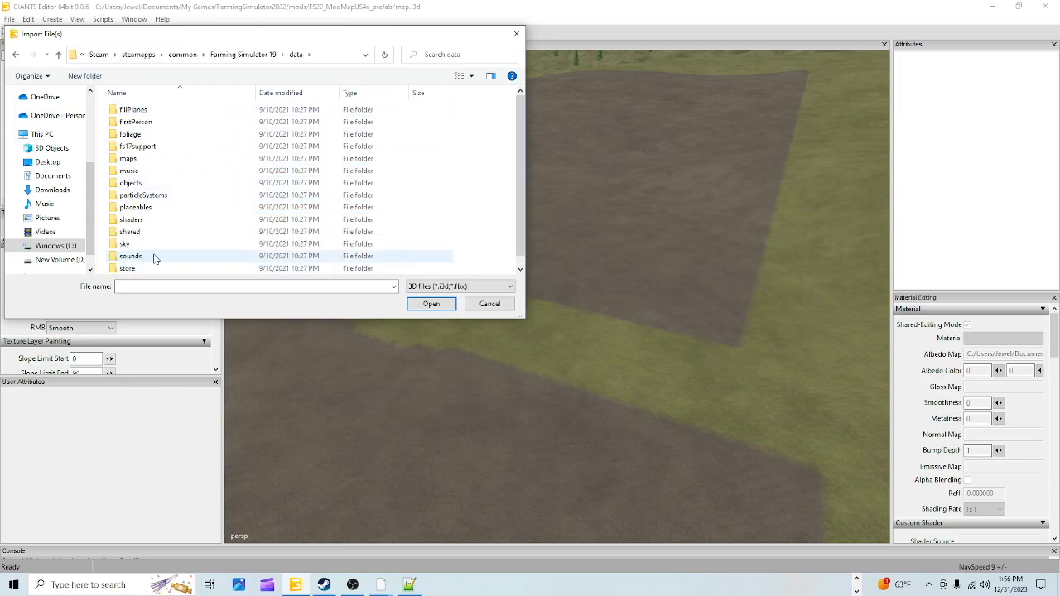
Browse to the Farming Simulator 22 data/placeables folder inside SteamLibrary on New Volume (D:)
left_click(66, 261)
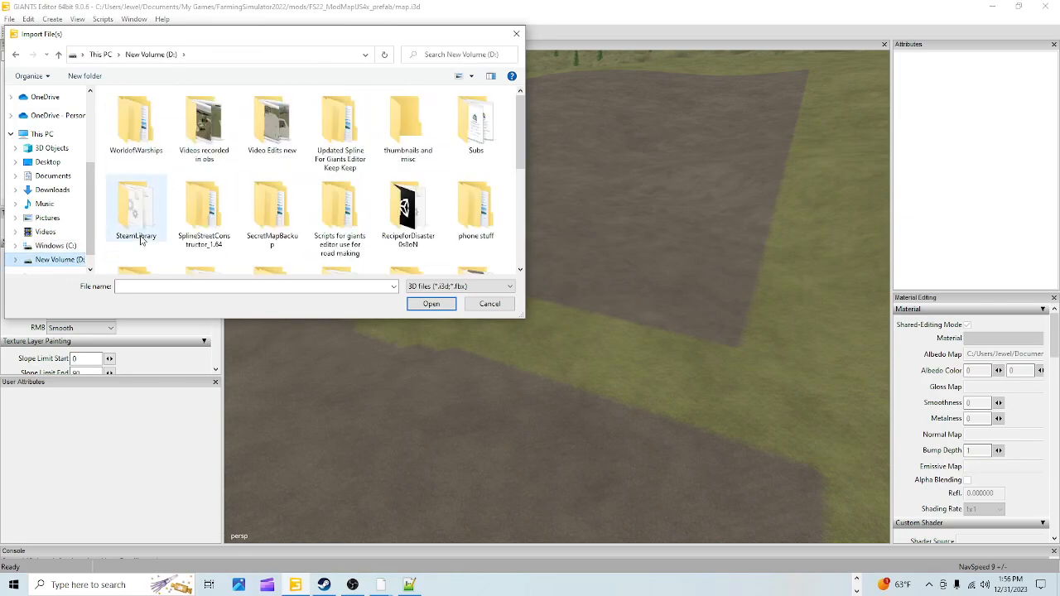
double_click(128, 230)
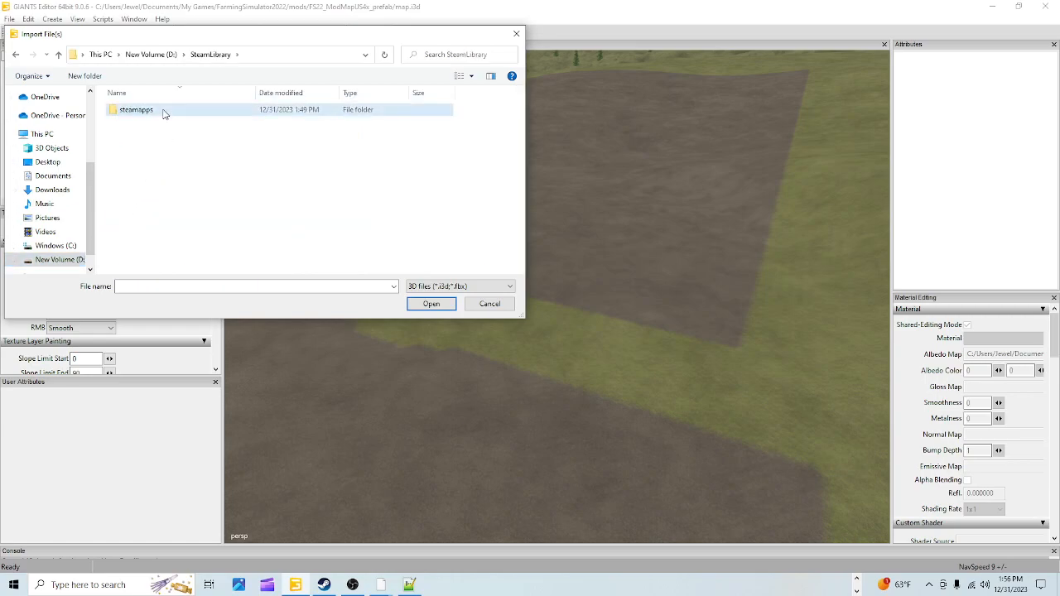
double_click(166, 109)
double_click(163, 112)
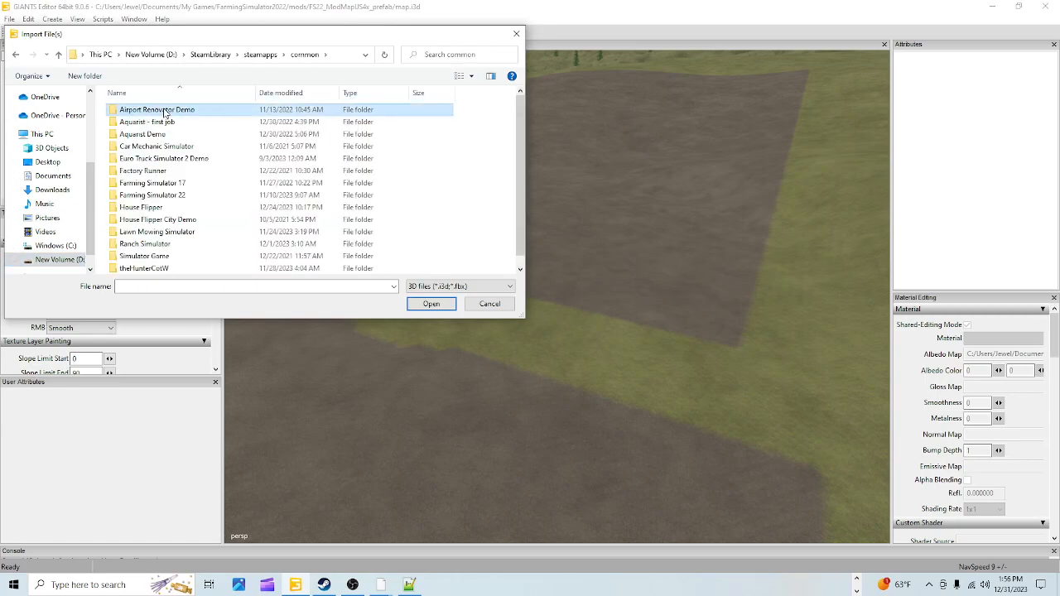
double_click(163, 182)
double_click(163, 112)
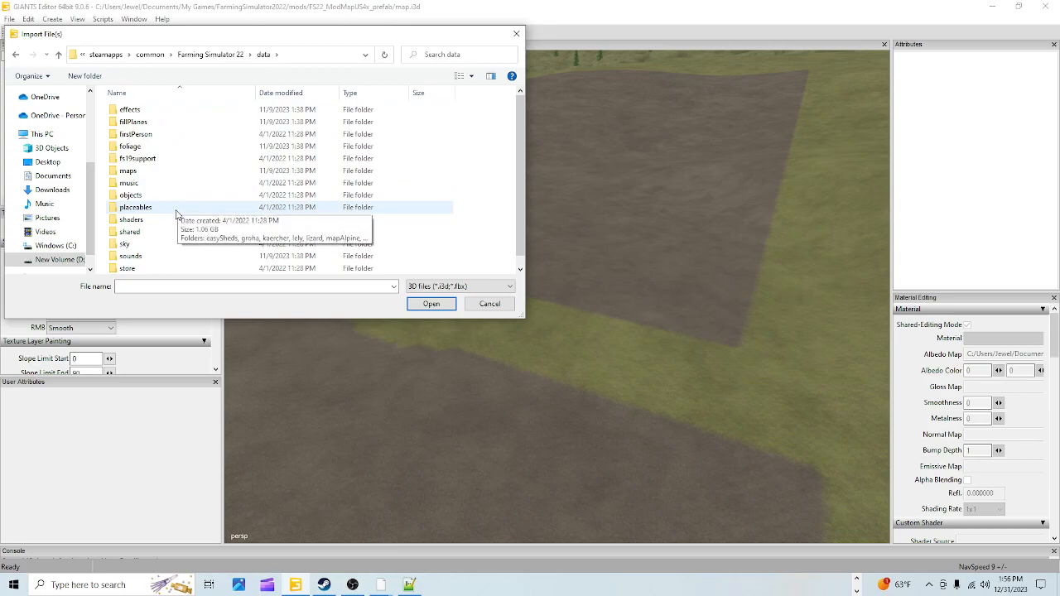
double_click(176, 211)
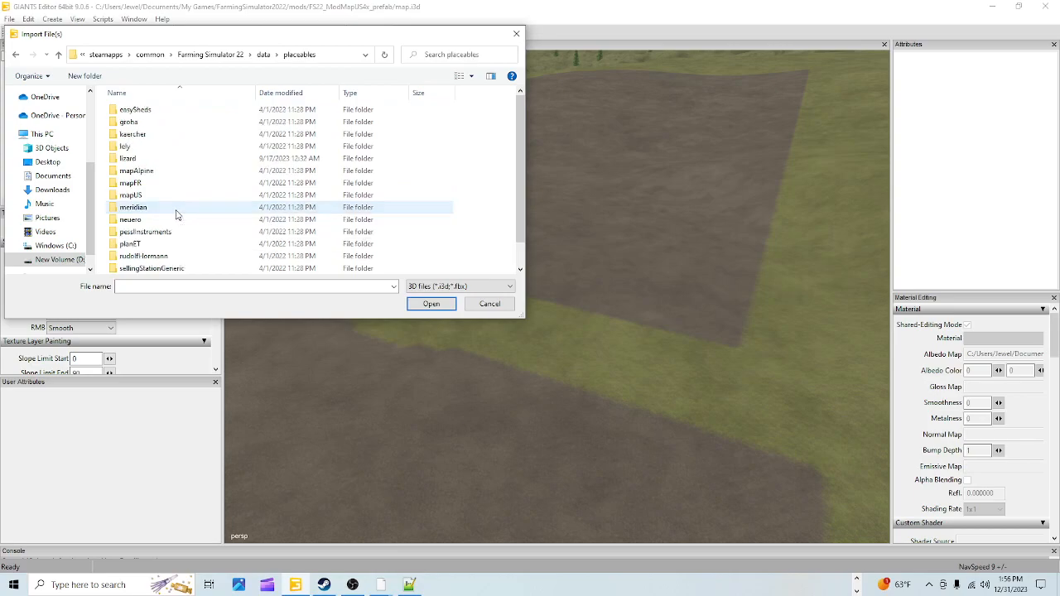
Import the restaurant model from lizard/sellingPoints/restaurant onto the leveled field corner
double_click(150, 161)
scroll(166, 203, "down", 3)
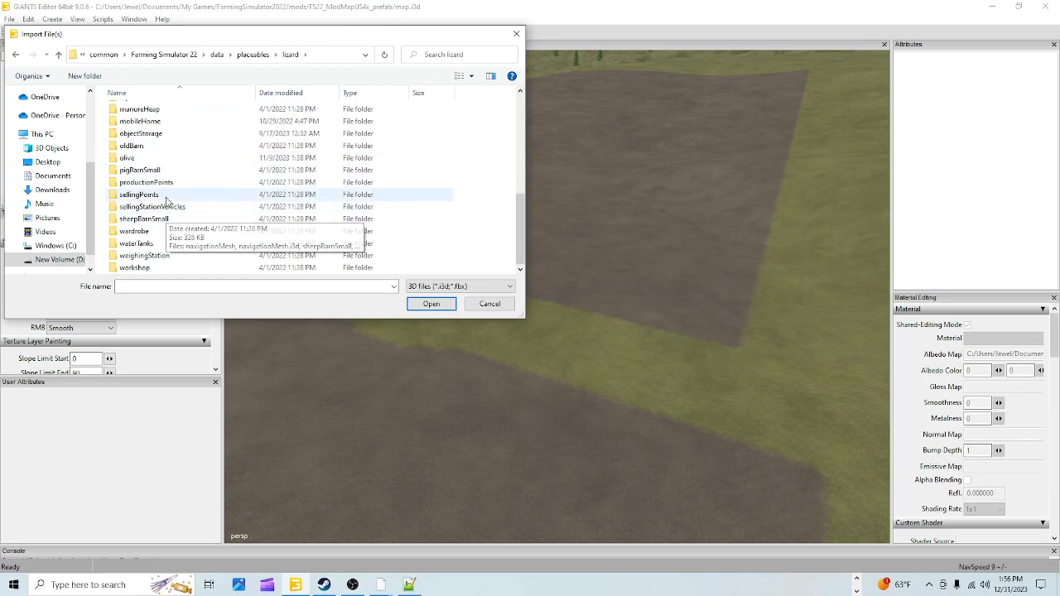
double_click(166, 201)
left_click(166, 172)
double_click(171, 172)
left_click(158, 147)
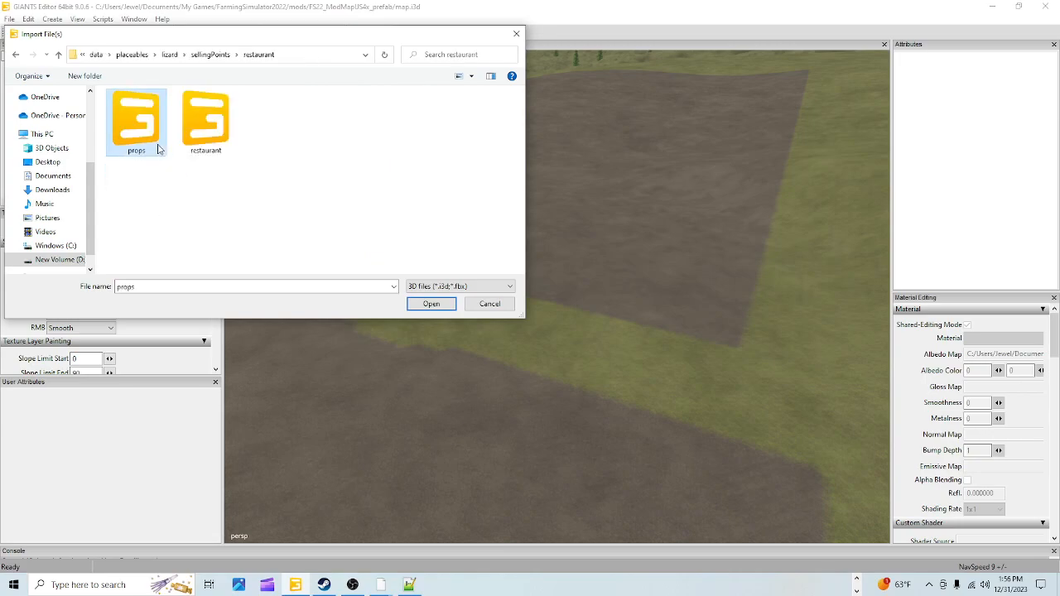
left_click(203, 141)
left_click(425, 304)
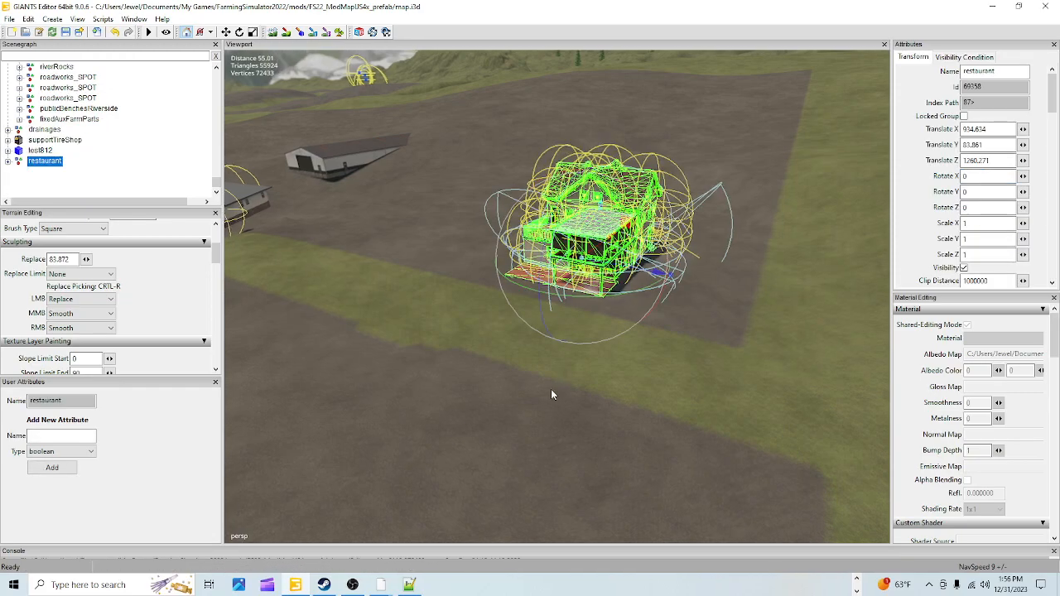
Examine the restaurant's terrace, signed wall and base to check how they sit on the leveled ground
left_click_drag(550, 389, 538, 382, "alt")
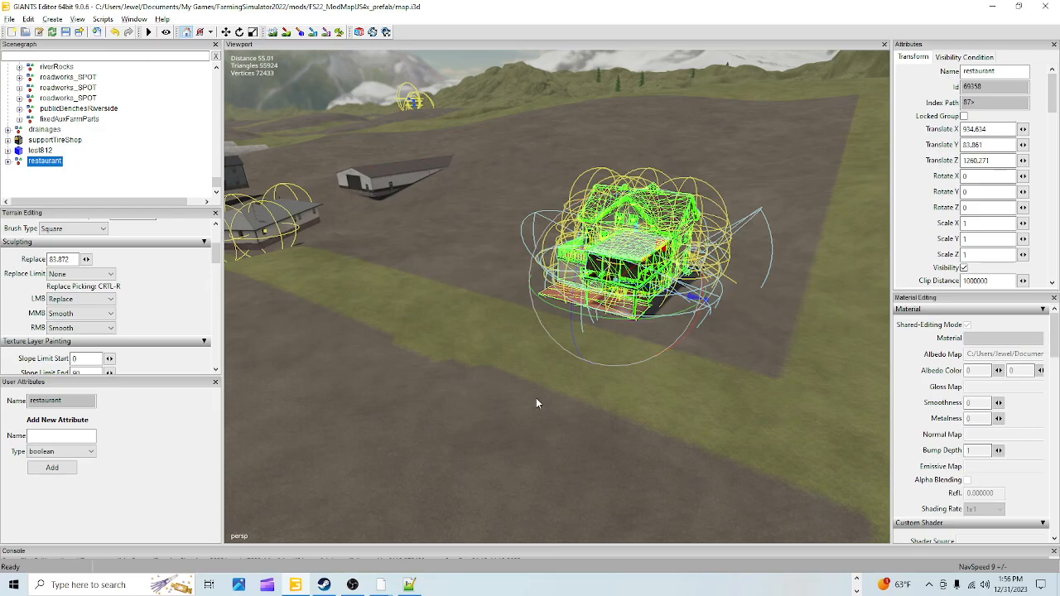
scroll(535, 398, "up", 8)
left_click_drag(644, 257, 651, 337, "alt")
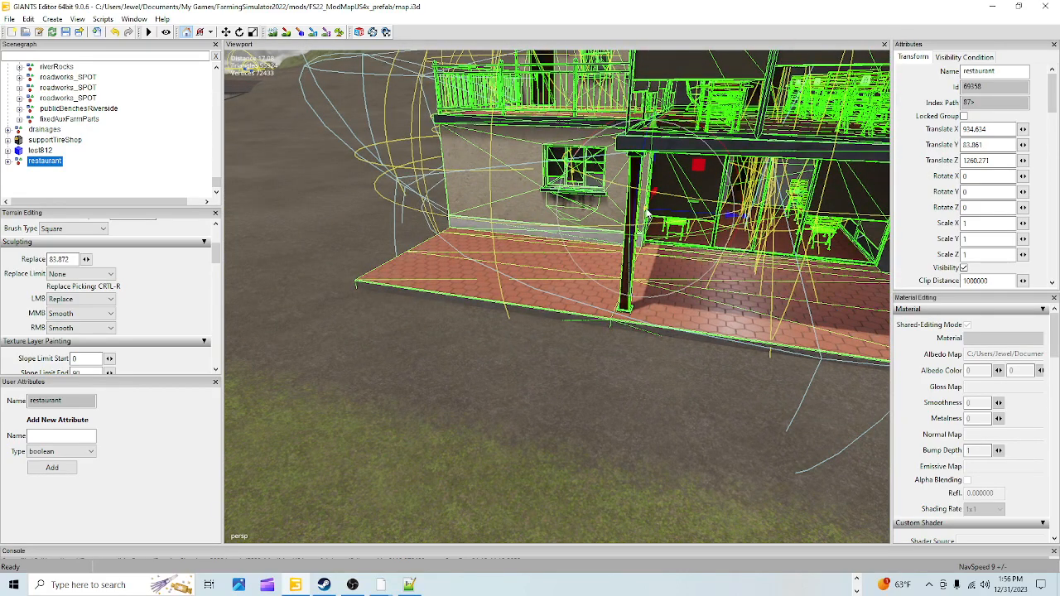
left_click_drag(724, 372, 528, 413, "alt")
scroll(655, 362, "down", 5)
left_click_drag(674, 361, 463, 395, "alt")
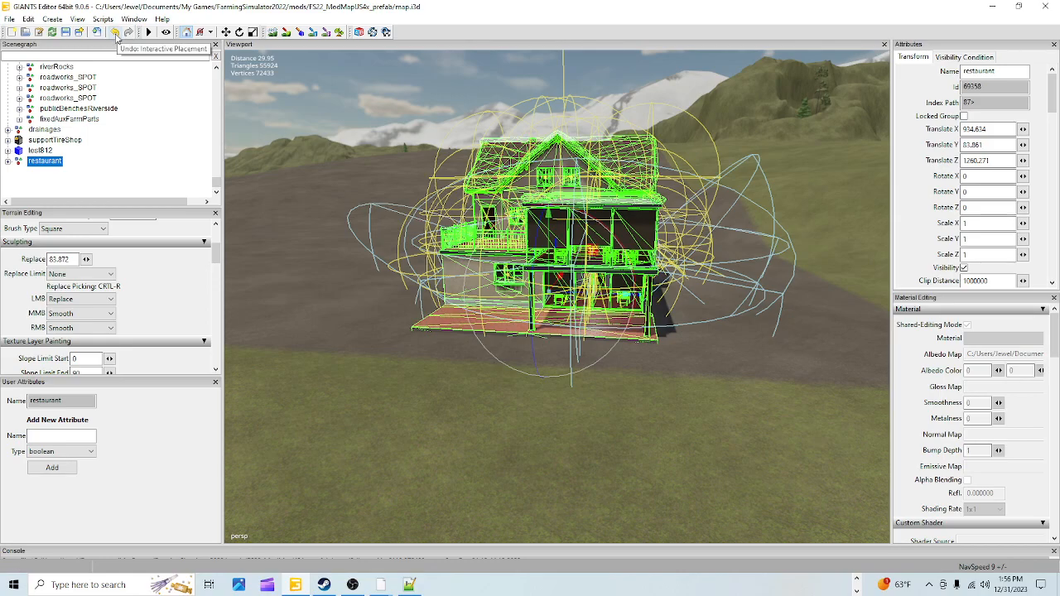
left_click_drag(583, 364, 462, 426, "alt")
scroll(617, 258, "up", 5)
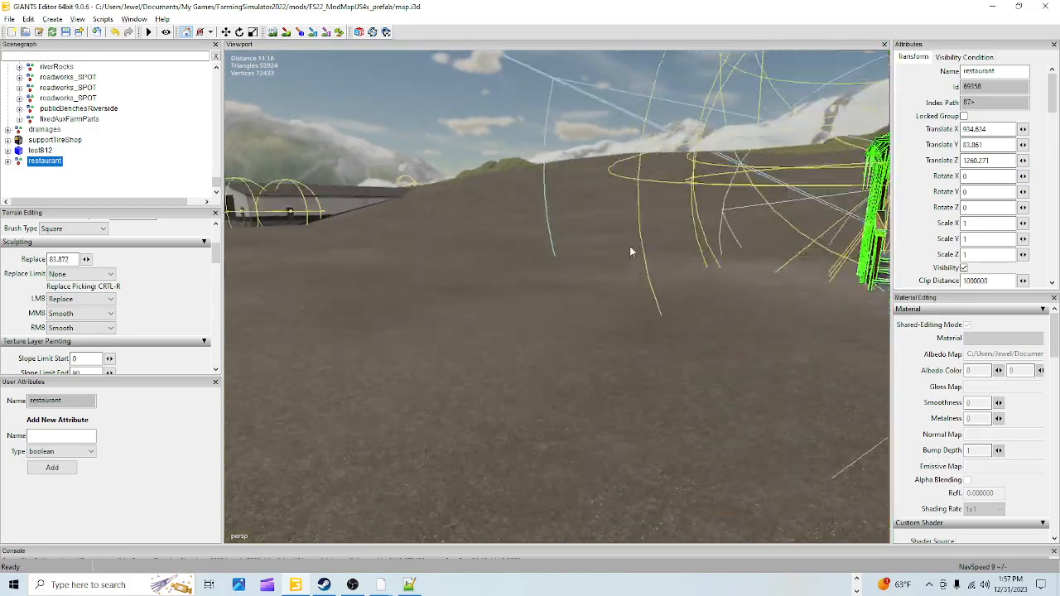
scroll(538, 414, "down", 5)
left_click_drag(605, 261, 599, 333, "alt")
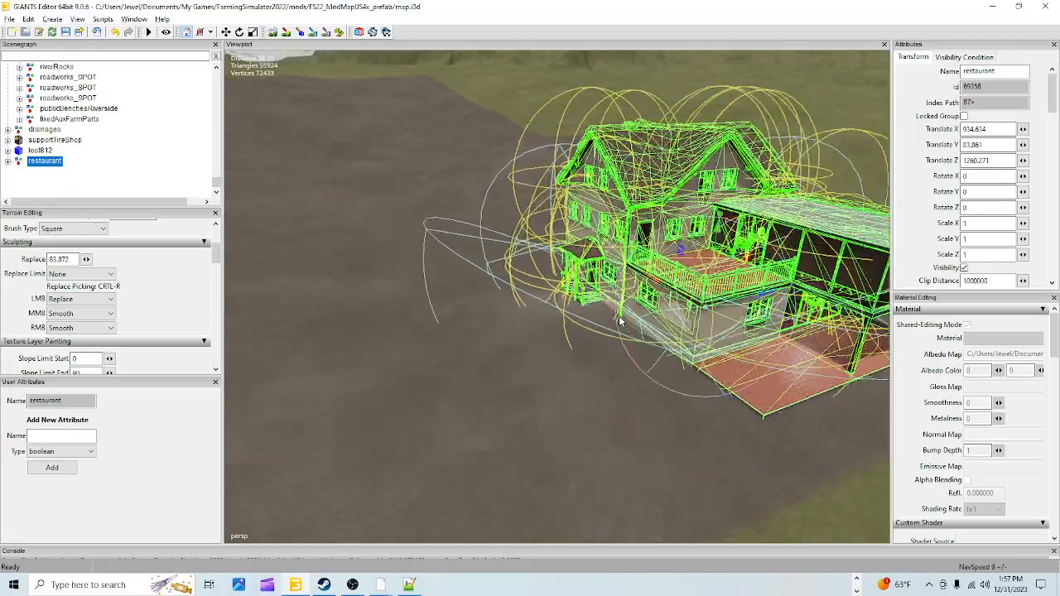
scroll(741, 255, "up", 5)
left_click_drag(741, 255, 788, 304, "alt")
scroll(755, 316, "down", 3)
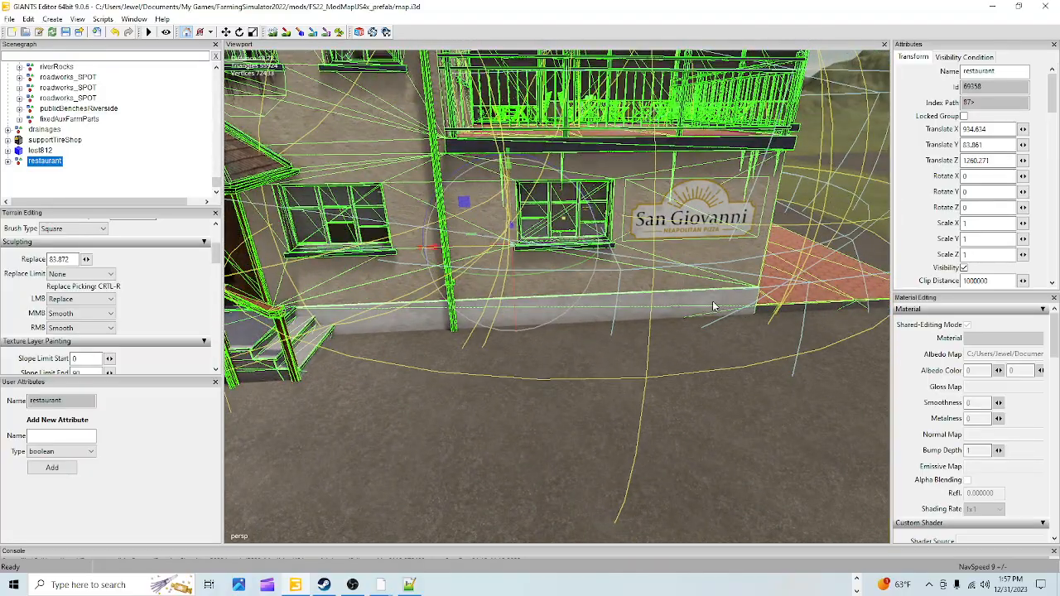
Inspect the ground around the restaurant and the building's entrance side
scroll(754, 303, "down", 5)
left_click_drag(601, 359, 489, 431, "alt")
scroll(773, 229, "up", 5)
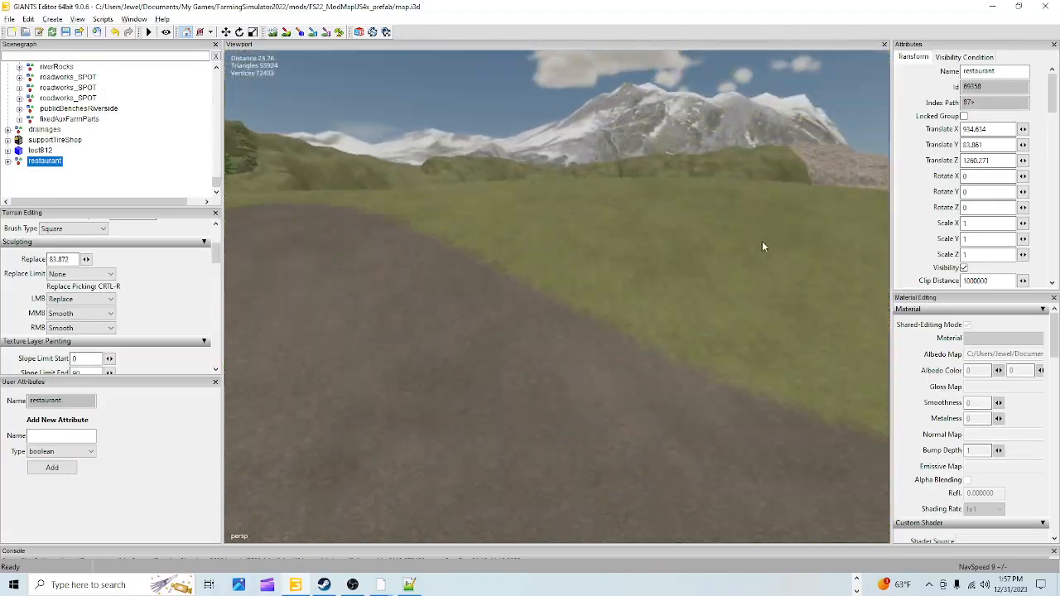
left_click_drag(773, 229, 774, 382, "alt")
scroll(772, 382, "down", 5)
left_click_drag(625, 391, 615, 346, "alt")
scroll(588, 398, "up", 5)
left_click_drag(589, 398, 806, 327, "alt")
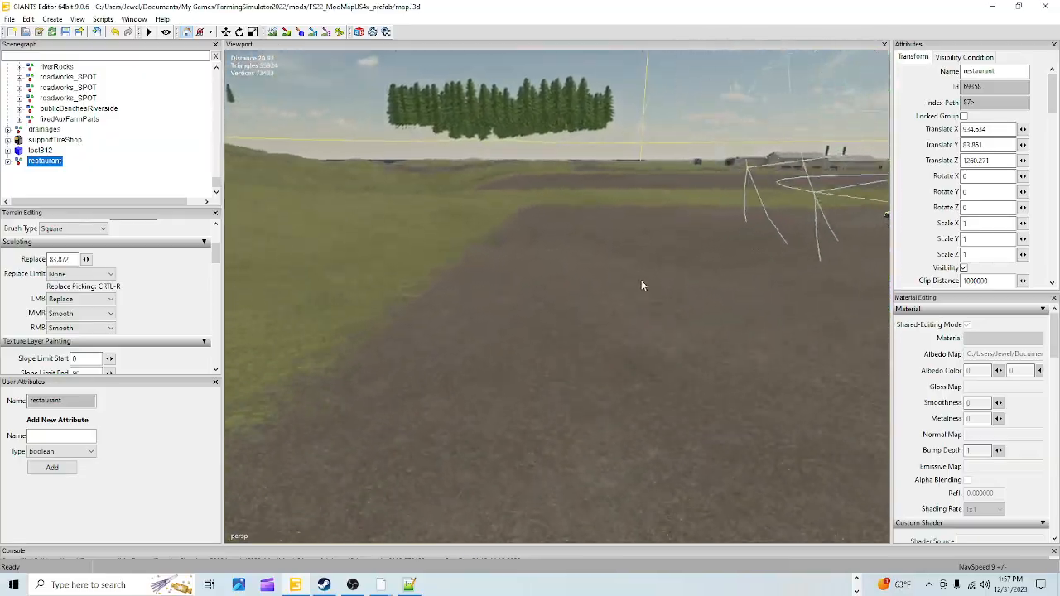
scroll(553, 374, "down", 5)
left_click_drag(554, 373, 502, 354, "alt")
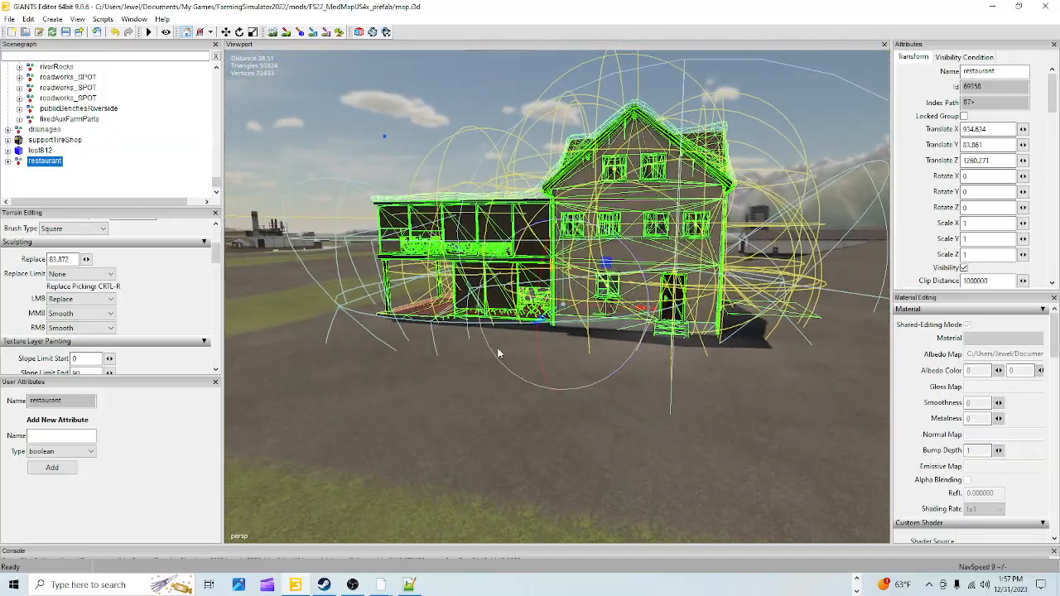
Examine the restaurant's covered seating areas, including the tables, chairs and tiled floor
scroll(502, 354, "up", 5)
left_click_drag(525, 282, 412, 351, "alt")
scroll(412, 351, "up", 5)
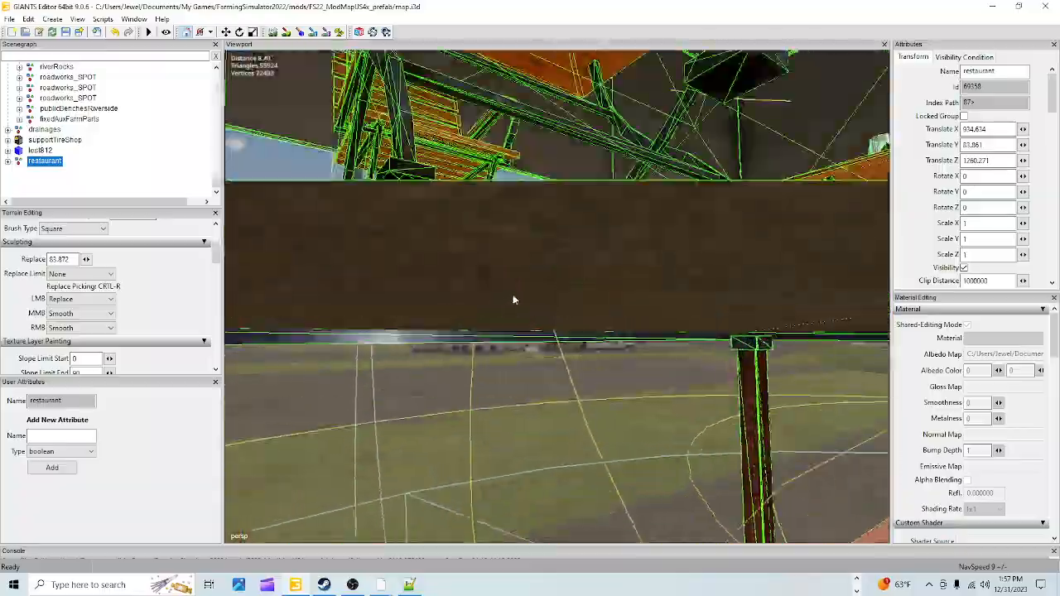
left_click_drag(509, 298, 782, 367, "alt")
scroll(780, 373, "down", 5)
left_click_drag(703, 372, 816, 389, "alt")
scroll(676, 349, "up", 6)
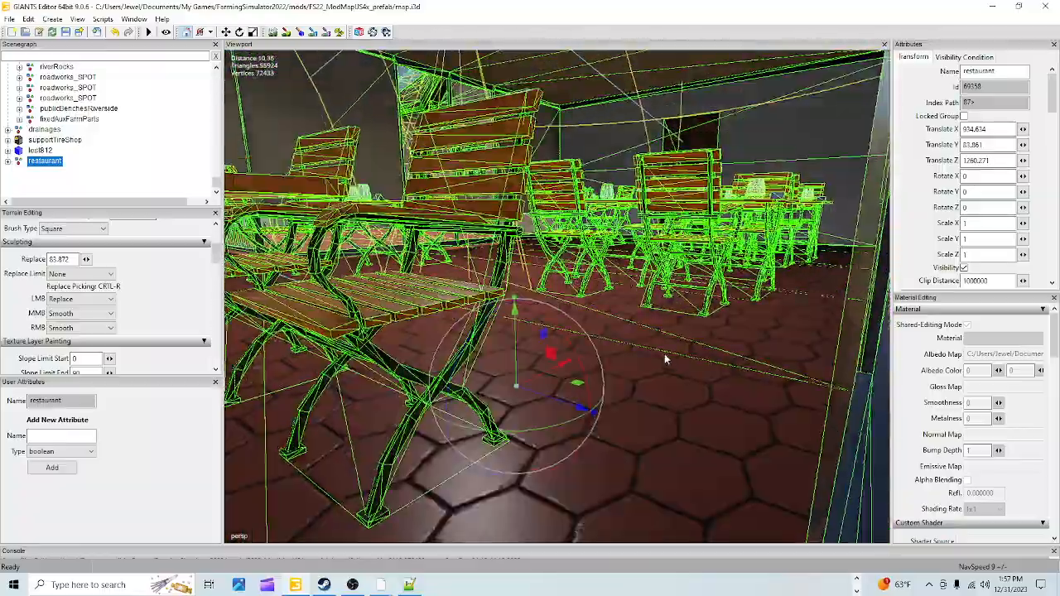
Examine the restaurant's tiled seating area, then its outside walls, porch and San Giovanni sign
scroll(664, 359, "up", 2)
left_click_drag(778, 352, 571, 327, "alt")
scroll(507, 344, "up", 4)
scroll(507, 345, "up", 2)
left_click_drag(435, 374, 579, 406, "alt")
scroll(577, 410, "down", 4)
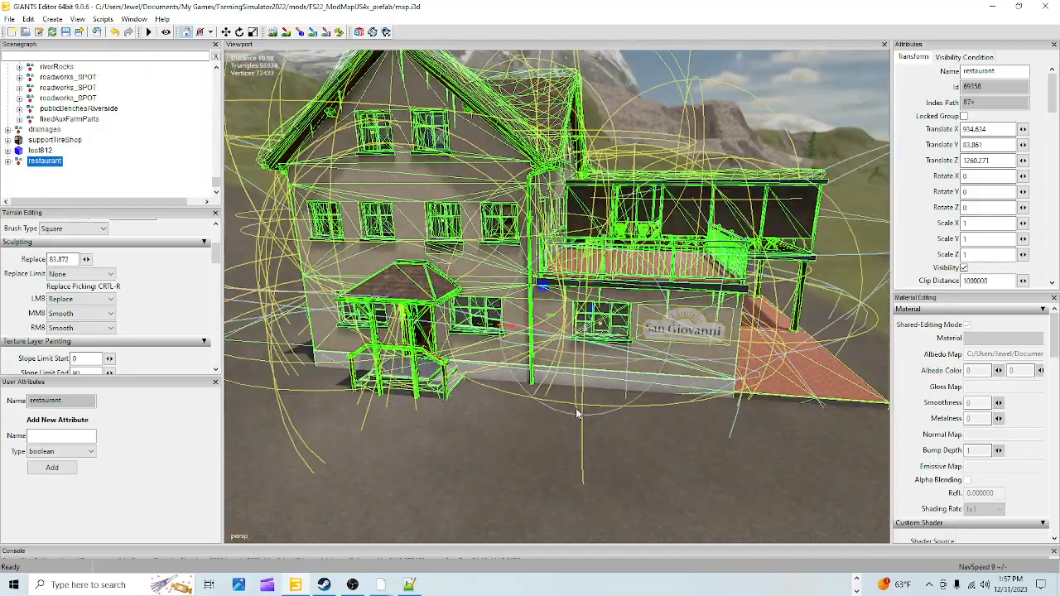
scroll(570, 411, "down", 4)
scroll(579, 425, "up", 1)
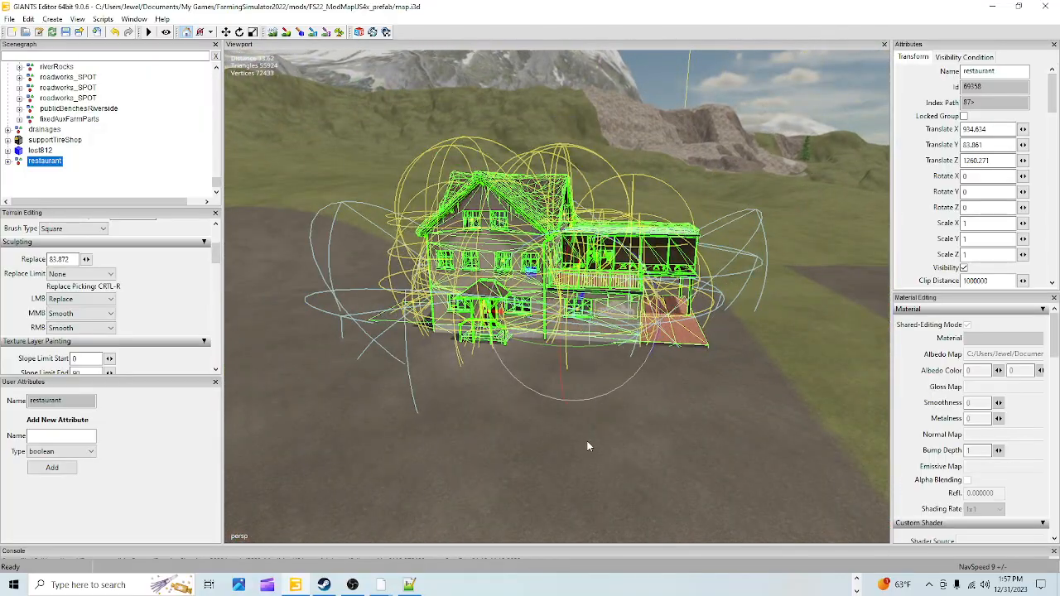
Rotate the restaurant about its vertical axis, giving rotation values of about -180, 87.3, -180
left_click_drag(601, 436, 593, 282, "alt")
scroll(427, 446, "down", 2)
left_click_drag(593, 334, 684, 307)
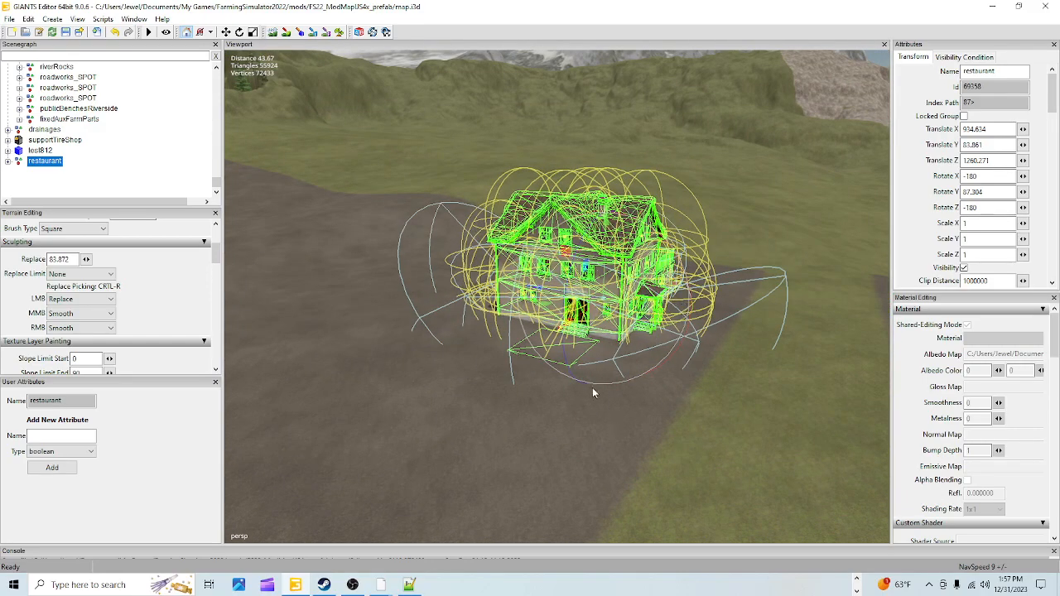
left_click_drag(614, 461, 653, 456, "alt")
scroll(662, 447, "up", 3)
left_click_drag(752, 293, 503, 440, "alt")
scroll(442, 461, "down", 2)
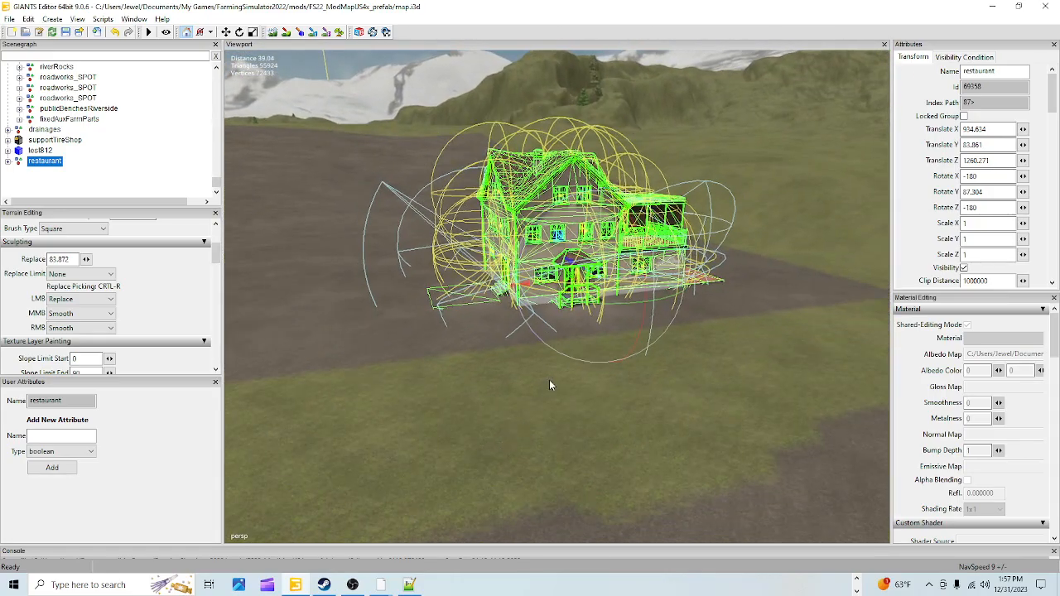
Move the restaurant across the leveled ground to about X 934.3, Z 1251.66
left_click_drag(550, 287, 455, 324)
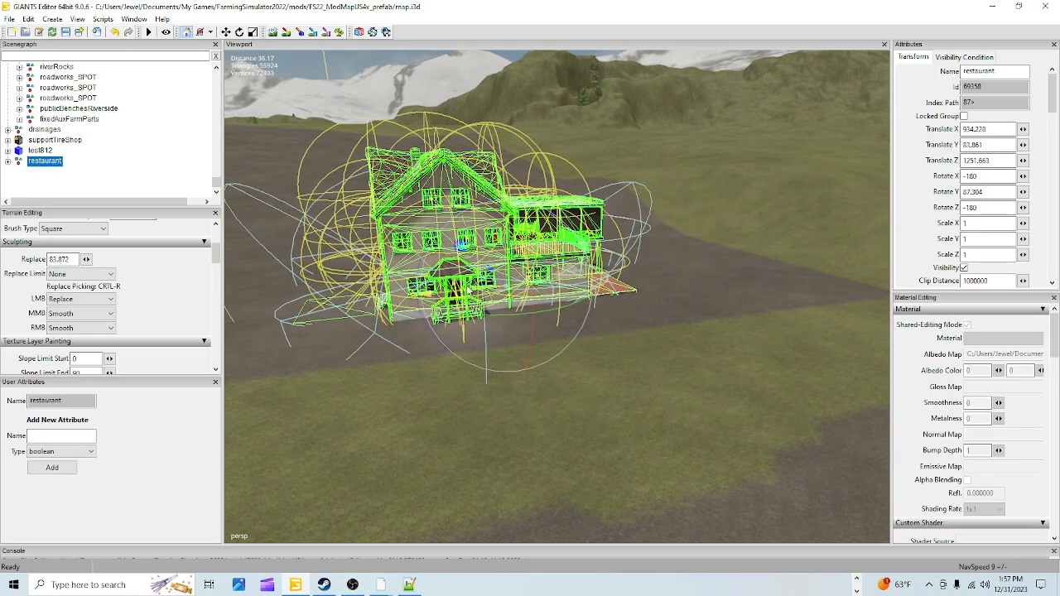
left_click_drag(500, 283, 657, 353)
right_click_drag(575, 320, 545, 277)
right_click_drag(359, 333, 717, 330)
right_click_drag(392, 476, 662, 289)
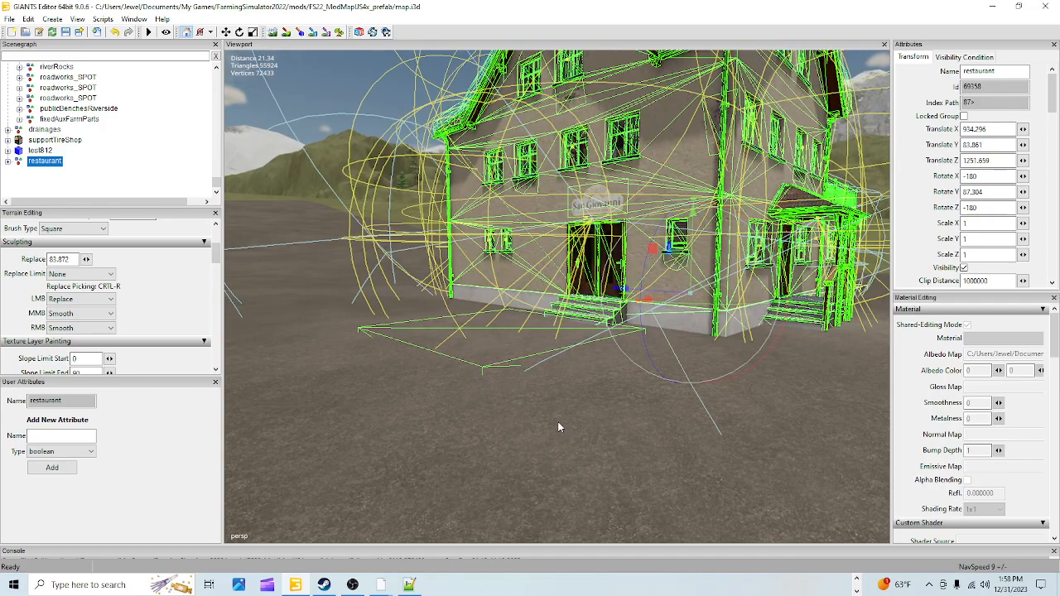
Inspect the relocated restaurant's entrance side and the child nodes of its group
scroll(584, 380, "up", 4)
left_click_drag(583, 380, 458, 431, "alt")
scroll(353, 511, "down", 8)
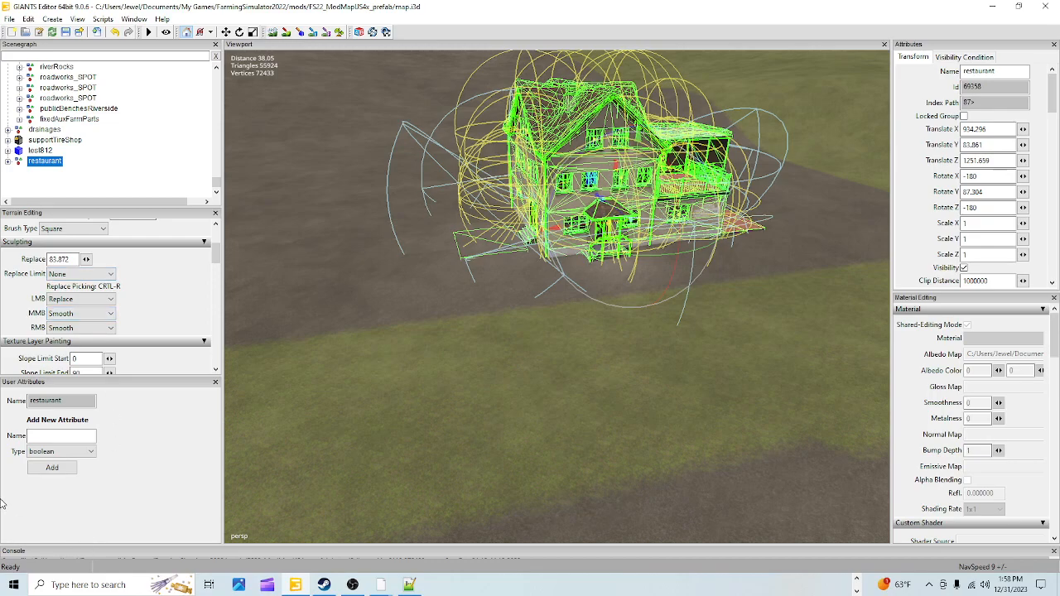
left_click(8, 160)
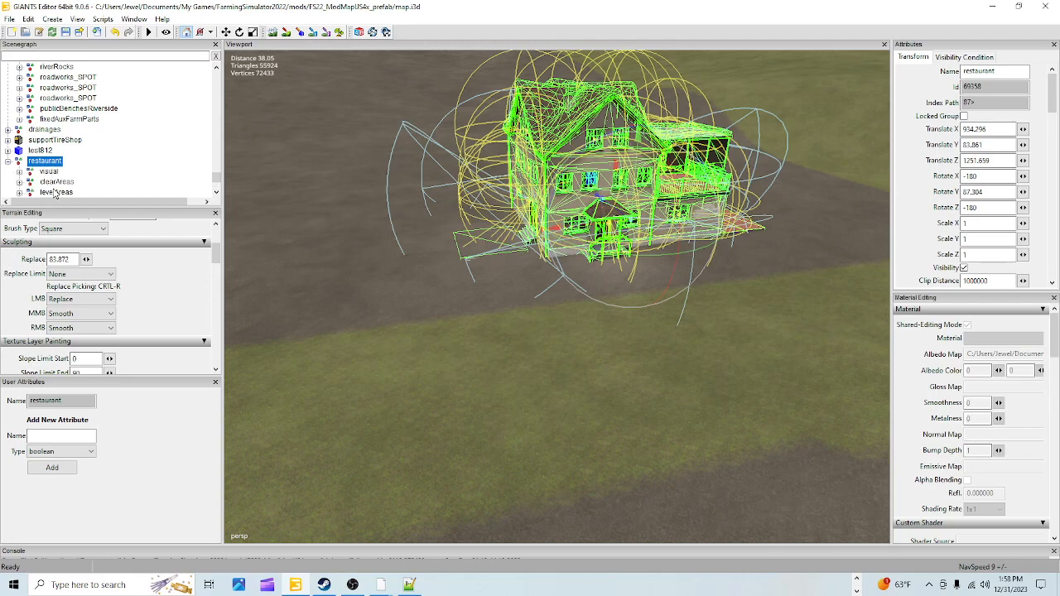
left_click(8, 161)
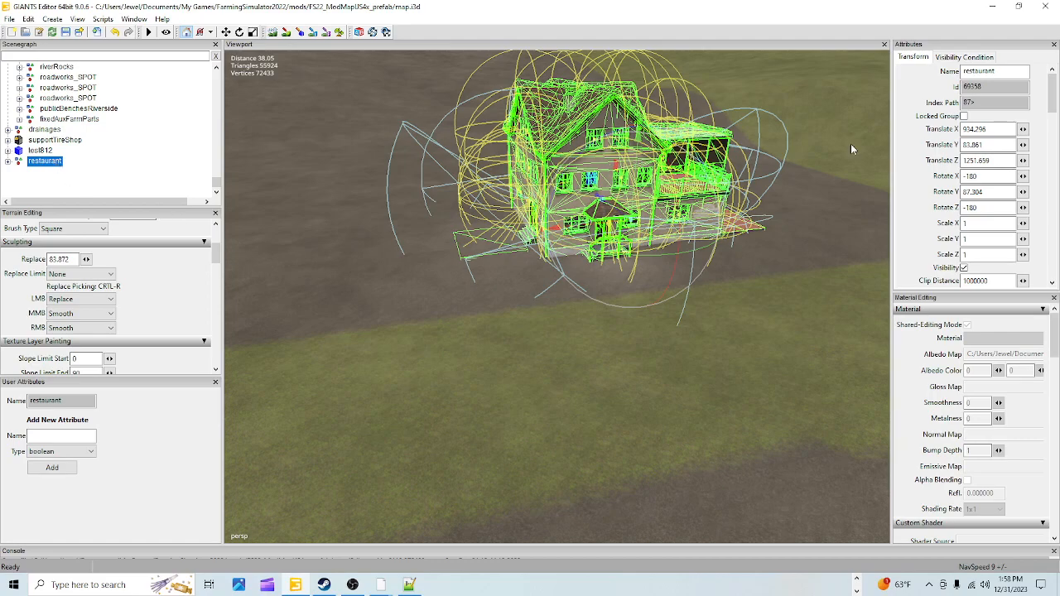
key("f")
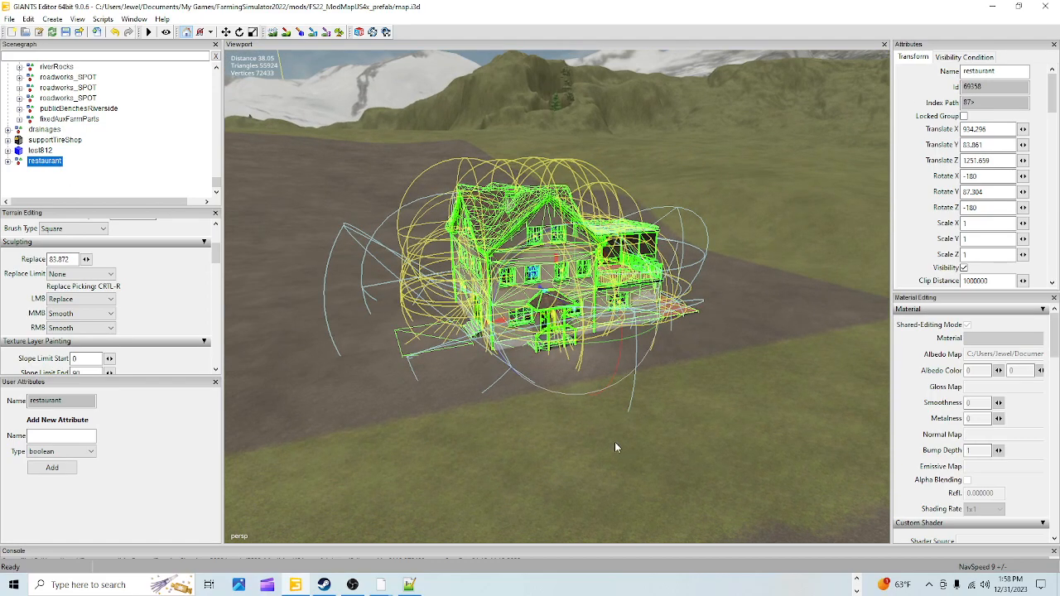
Switch to File Explorer and browse drive D to SteamLibrary/steamapps/common/Farming Simulator 22/data
left_click(856, 578)
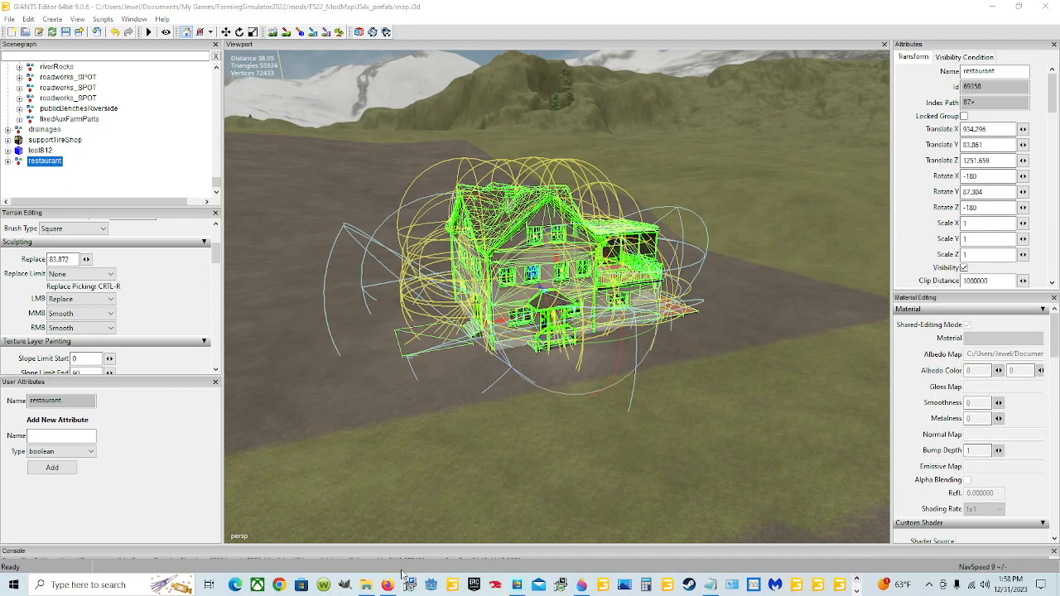
mouse_move(365, 581)
left_click(364, 530)
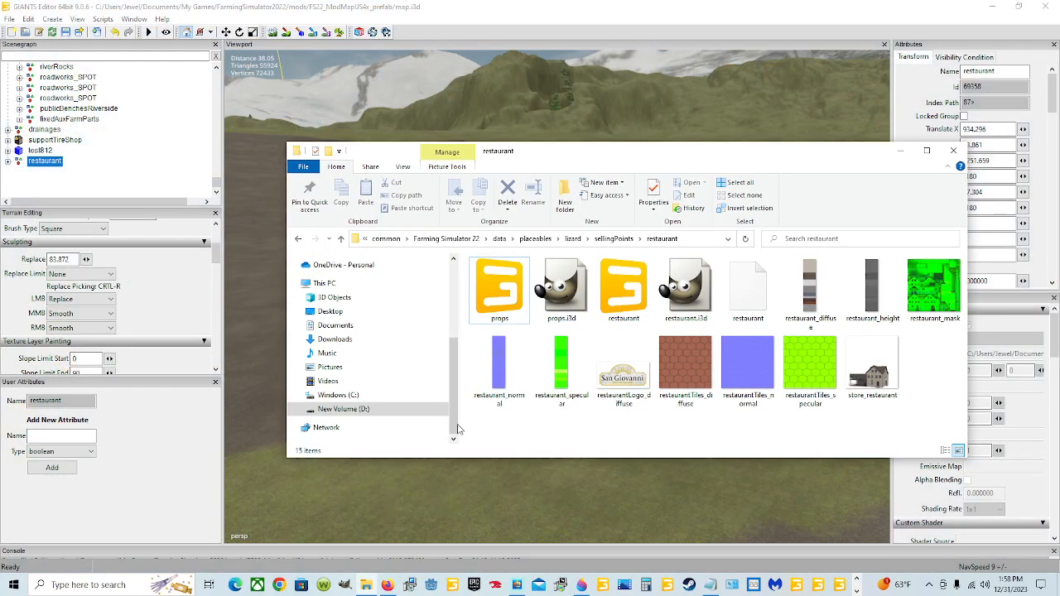
left_click(343, 409)
left_click(768, 387)
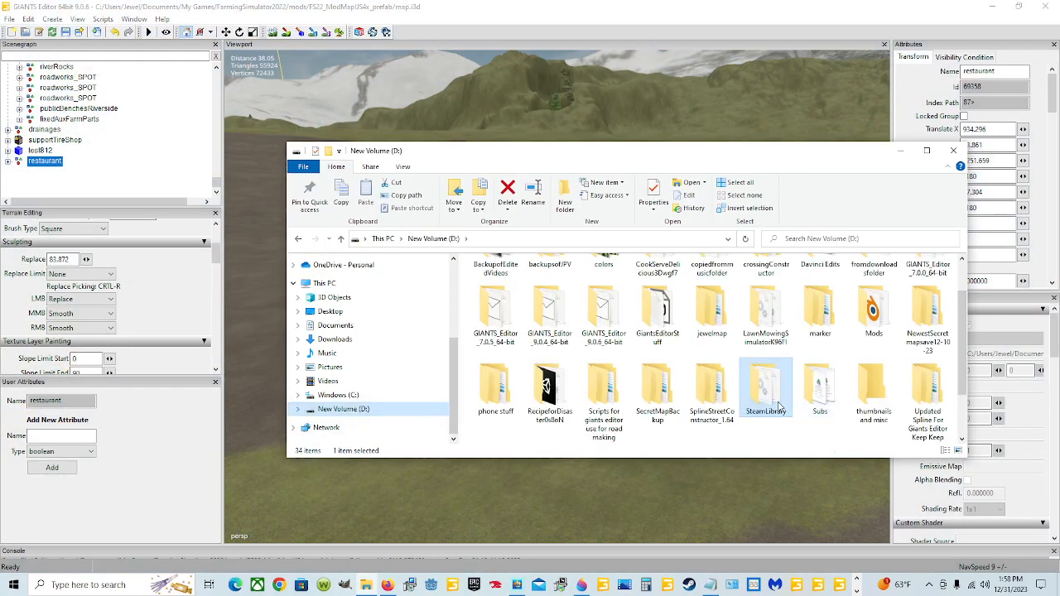
double_click(778, 405)
double_click(505, 278)
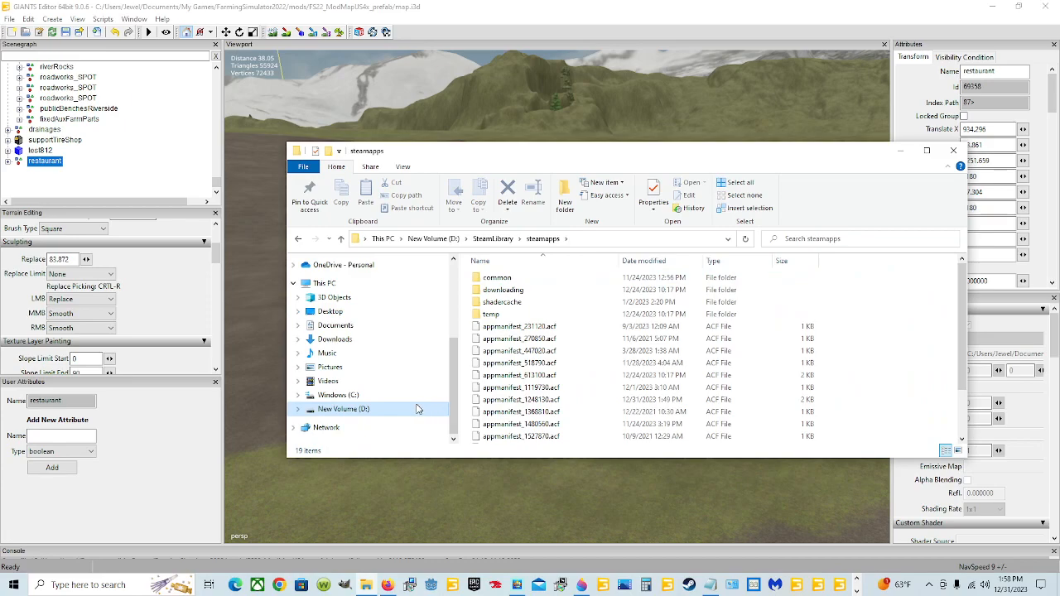
double_click(521, 279)
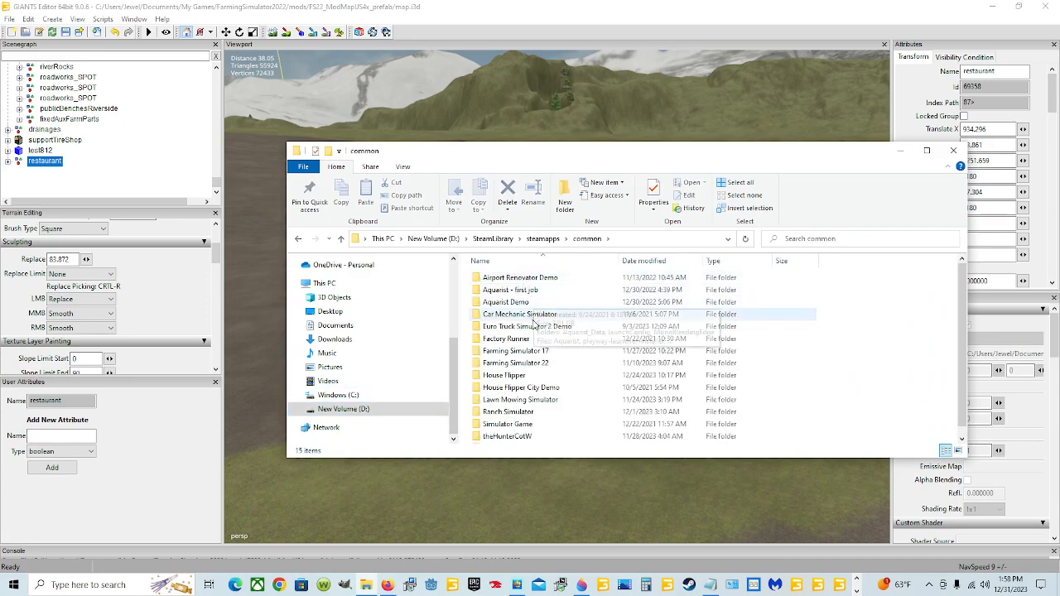
double_click(515, 363)
double_click(496, 280)
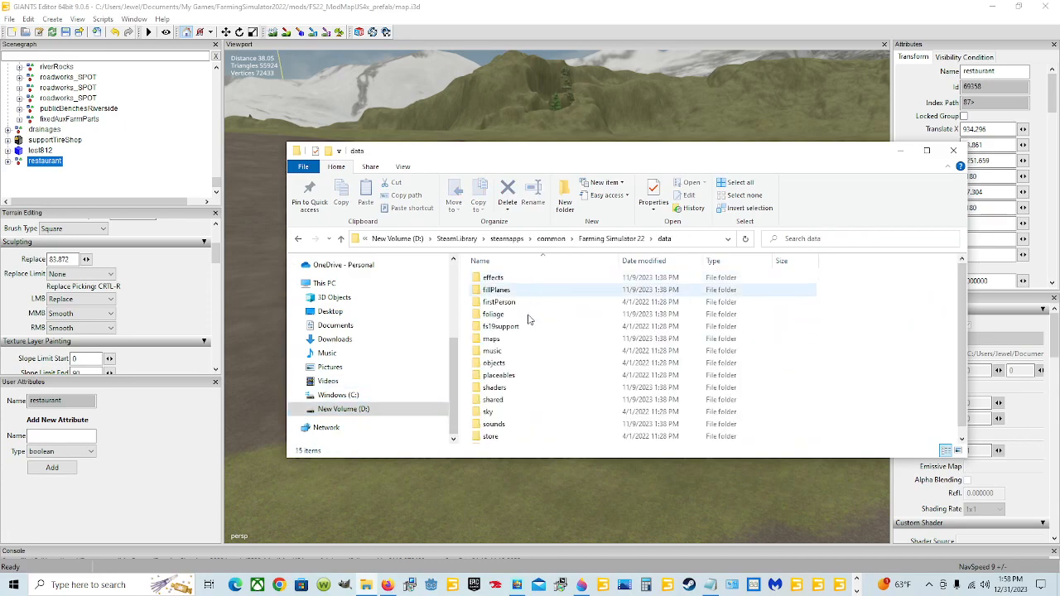
Open the base game's placeables.xml from data/maps/mapUS in Notepad++
double_click(530, 375)
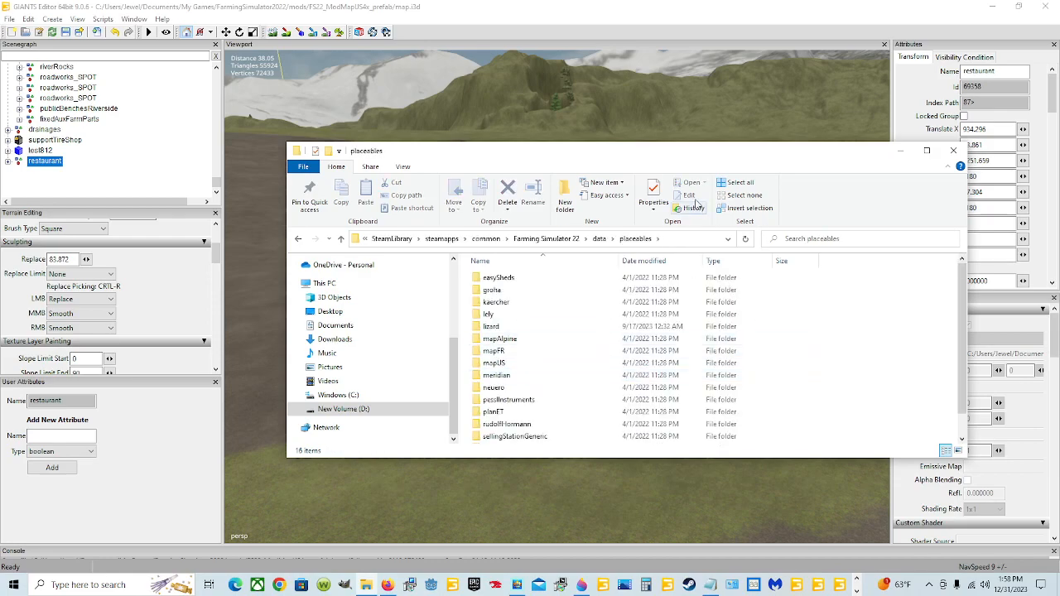
left_click(598, 238)
left_click(505, 340)
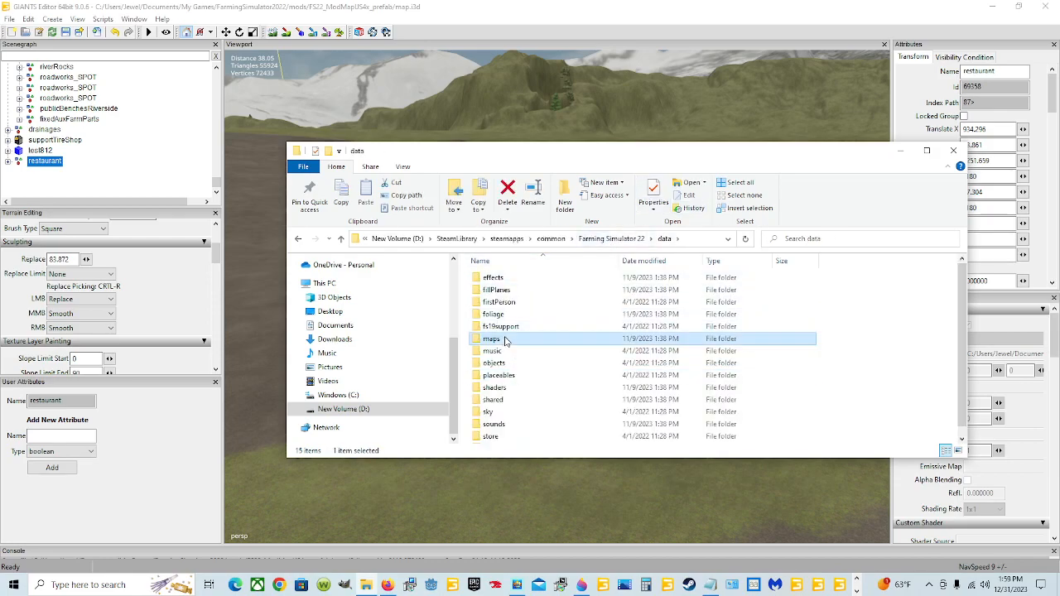
double_click(505, 341)
double_click(521, 303)
scroll(556, 383, "down", 5)
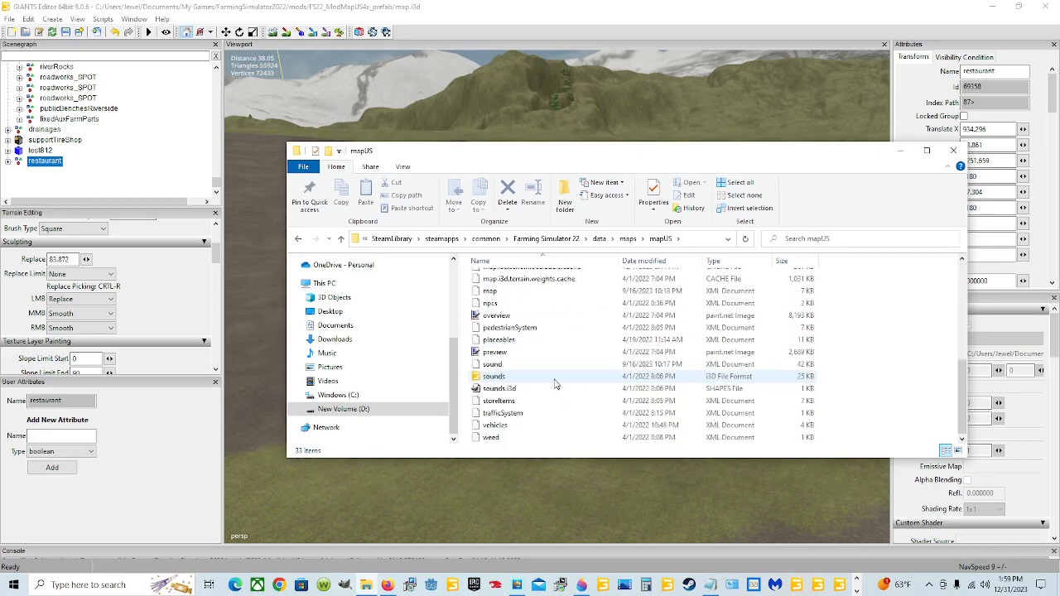
right_click(534, 340)
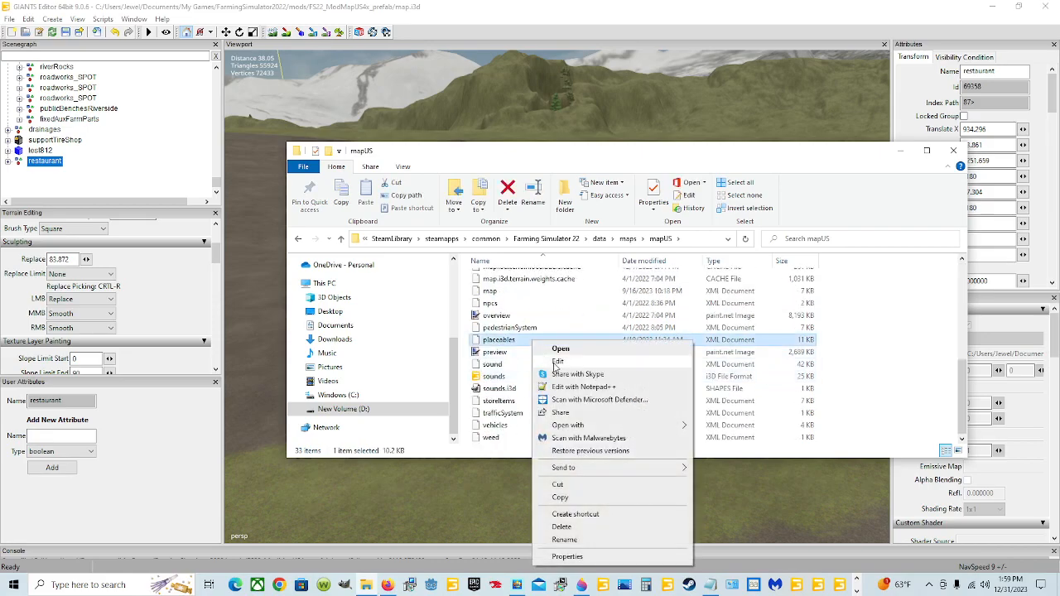
left_click(564, 388)
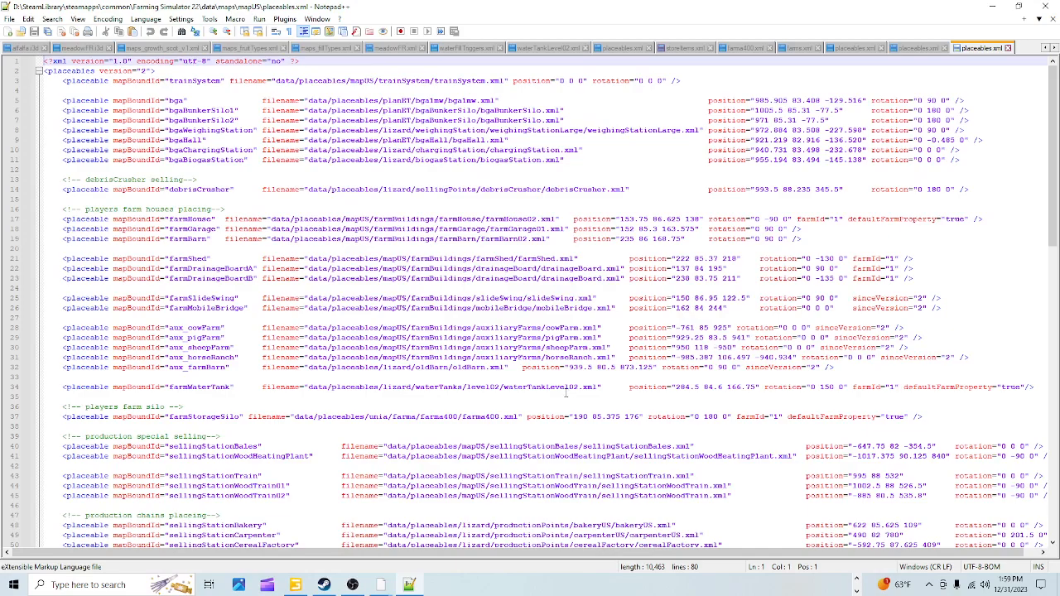
Look through the base game's placeable entries and copy the whole debrisCrusher placeable line
scroll(528, 269, "down", 6)
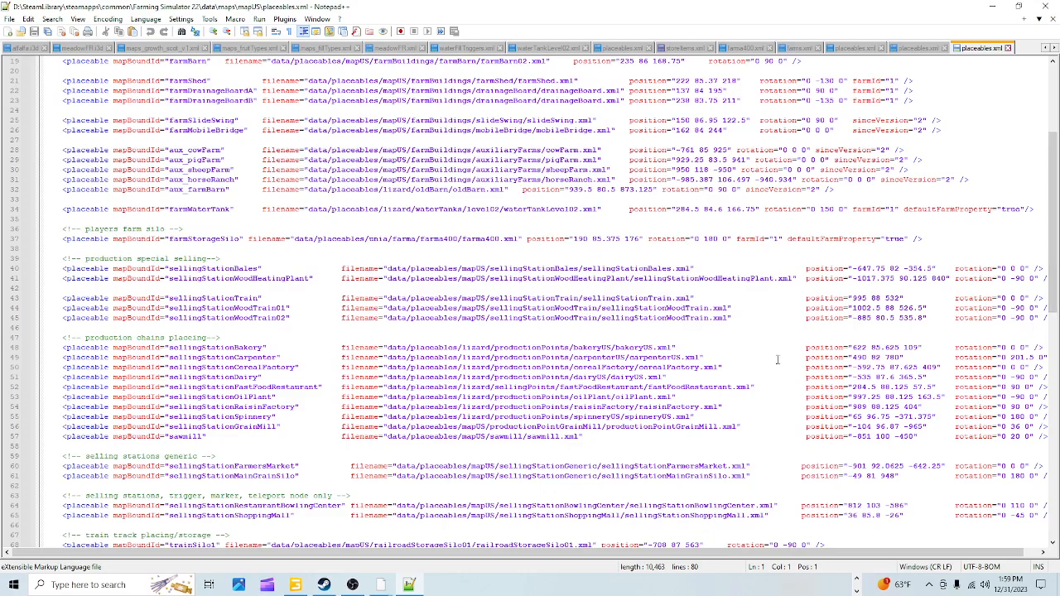
scroll(585, 341, "up", 6)
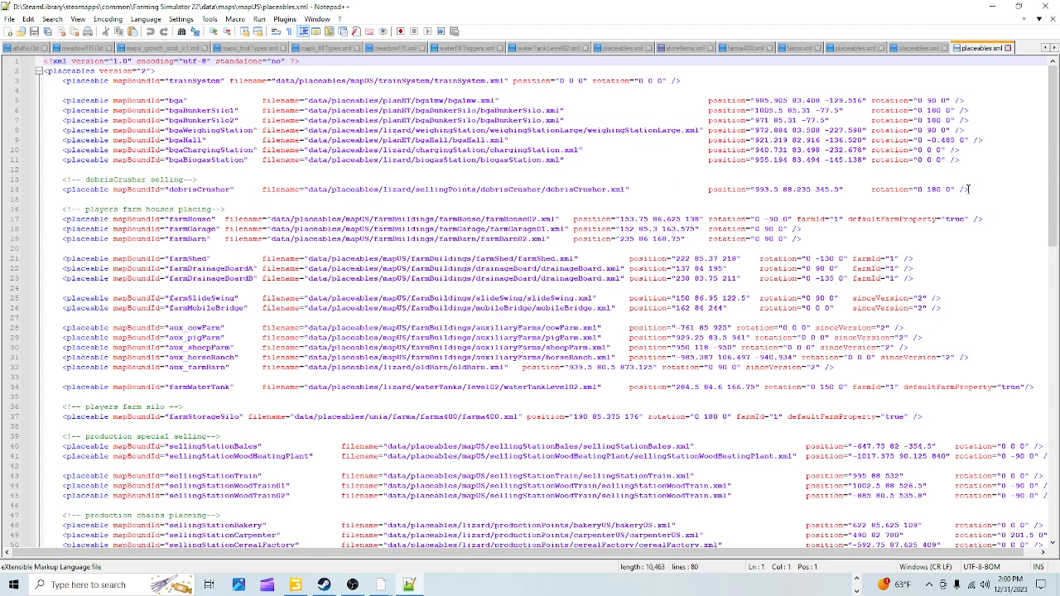
left_click_drag(973, 190, 846, 187)
left_click_drag(981, 188, 68, 195)
right_click(116, 190)
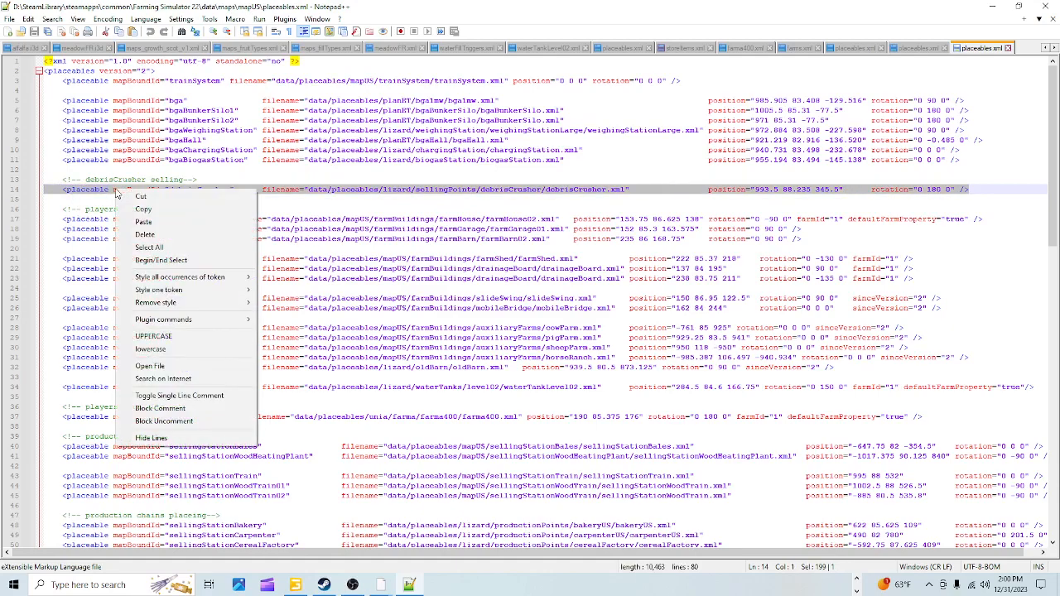
left_click(178, 208)
left_click(488, 219)
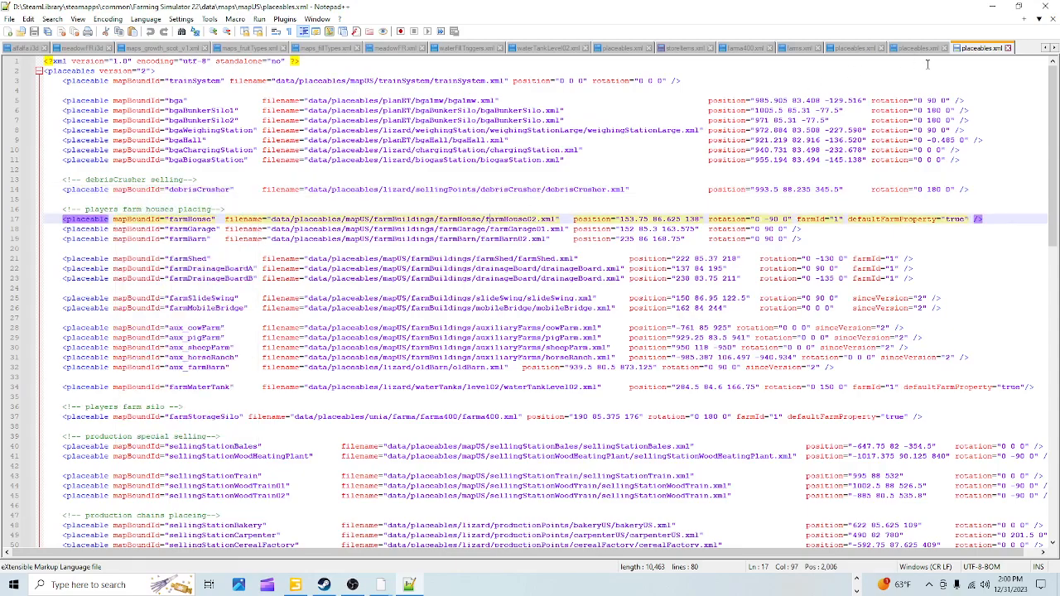
Close the base game's placeables.xml and return to GIANTS Editor
left_click(1007, 48)
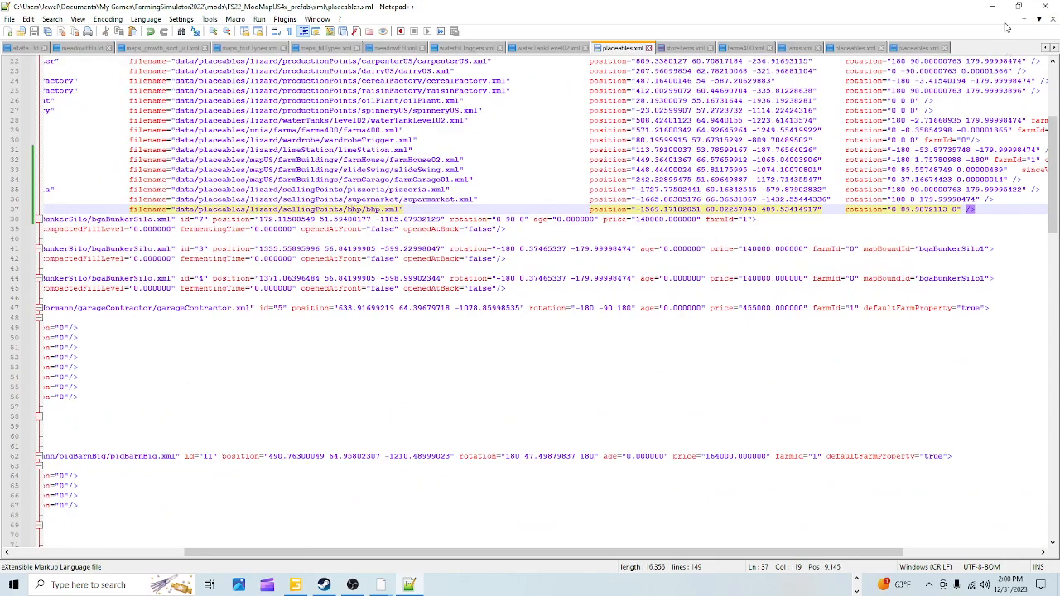
left_click(992, 6)
left_click(904, 156)
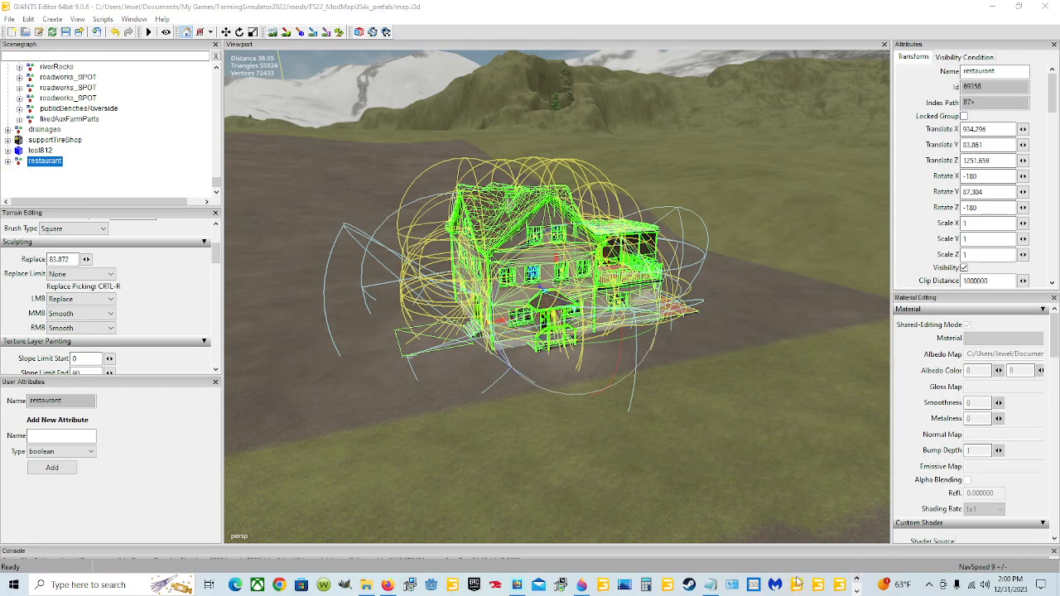
Switch to File Explorer and browse to Documents/My Games/FarmingSimulator2022/mods/FS22_ModMapUS4x_prefab
left_click(365, 585)
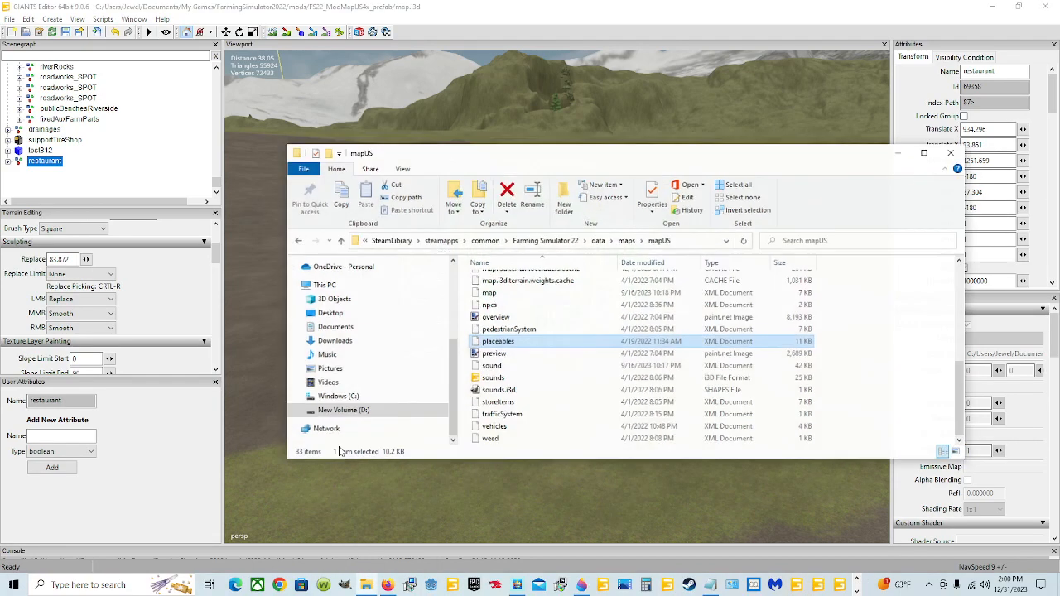
left_click(334, 325)
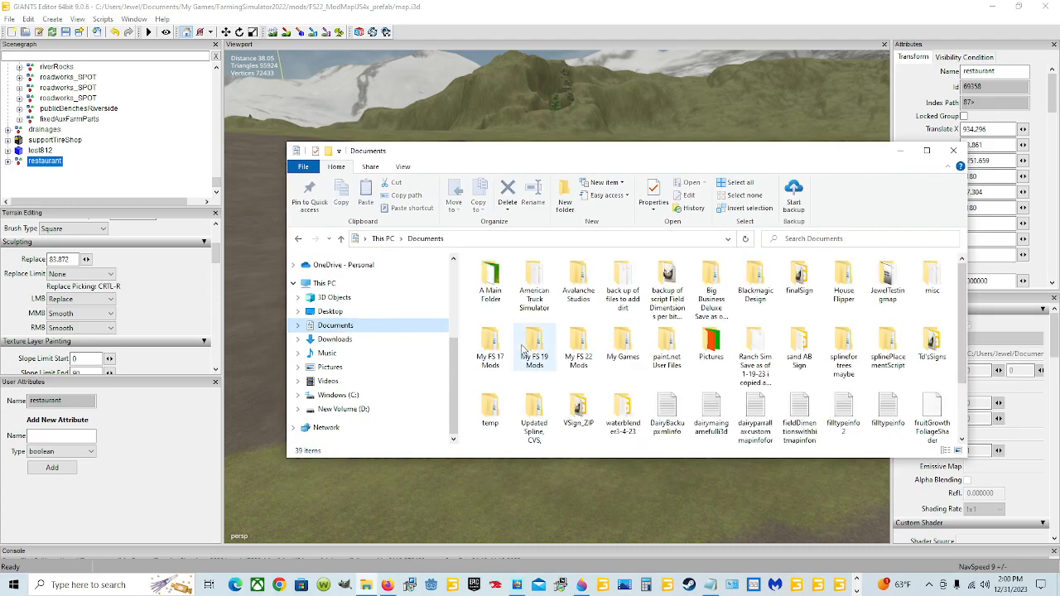
double_click(619, 352)
double_click(549, 309)
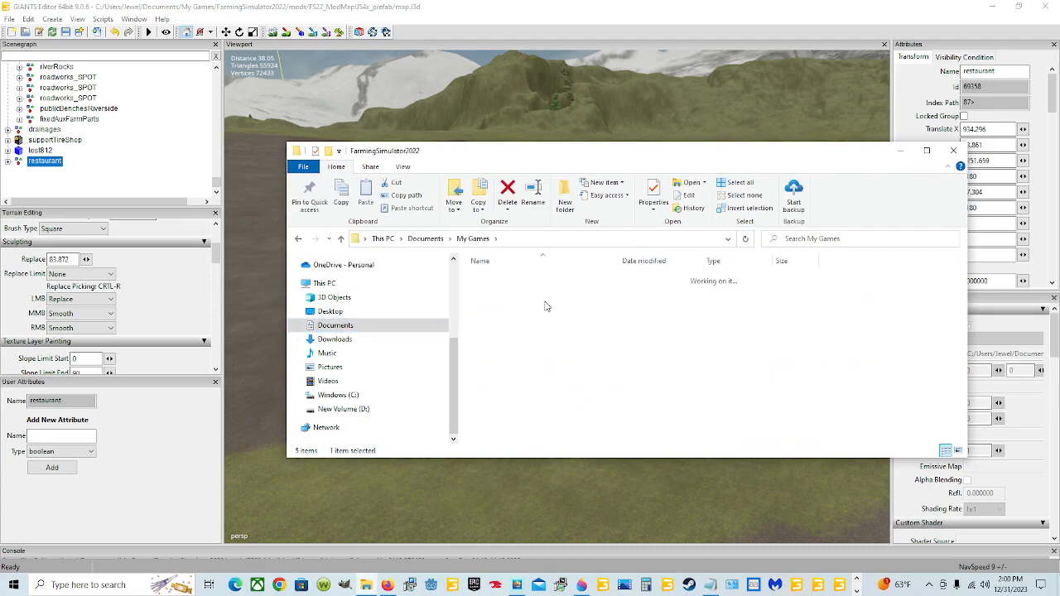
double_click(503, 377)
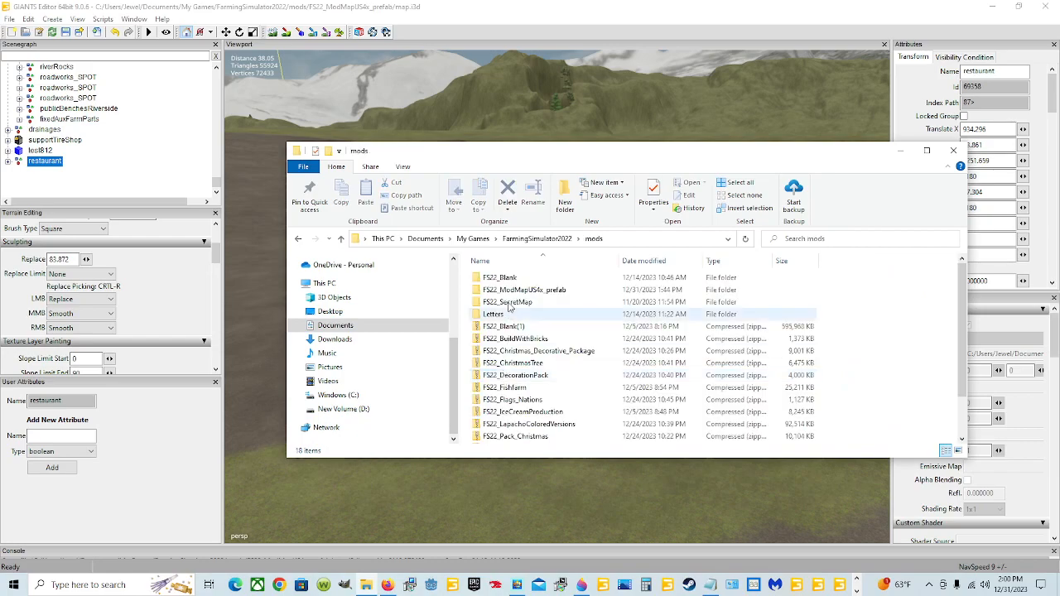
left_click(518, 290)
double_click(518, 291)
scroll(504, 389, "down", 5)
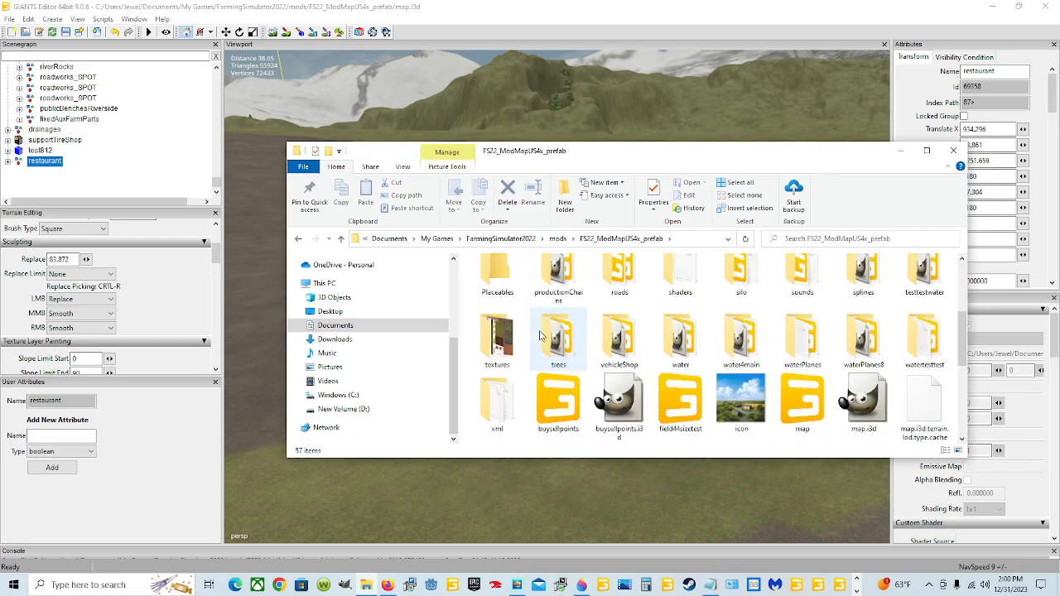
Open the map mod's placeables.xml from its xml folder in Notepad++ and bring the placeable line ends into view
double_click(503, 394)
left_click(536, 353)
right_click(536, 354)
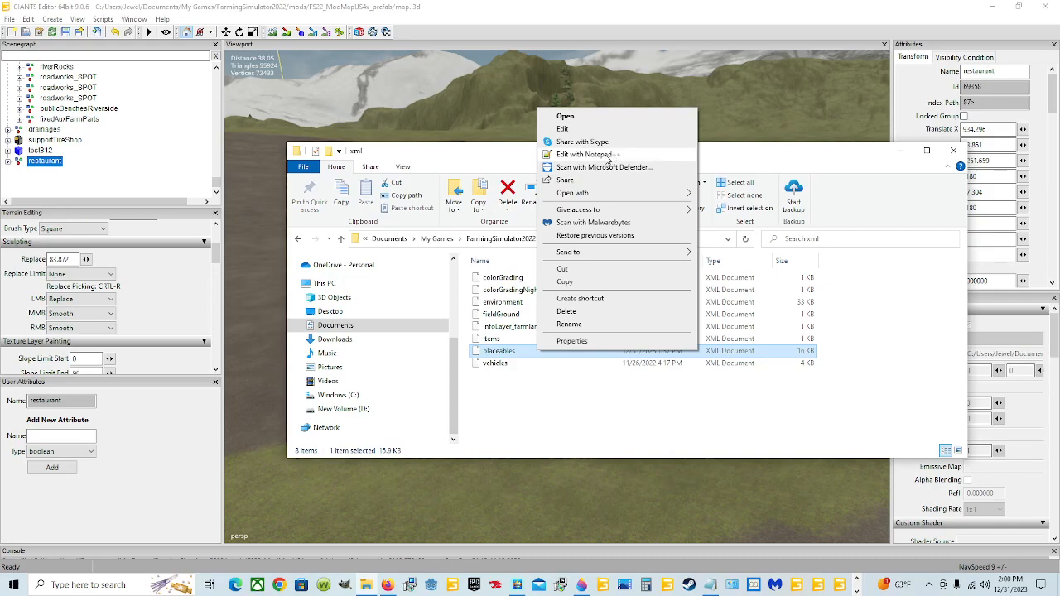
left_click(607, 156)
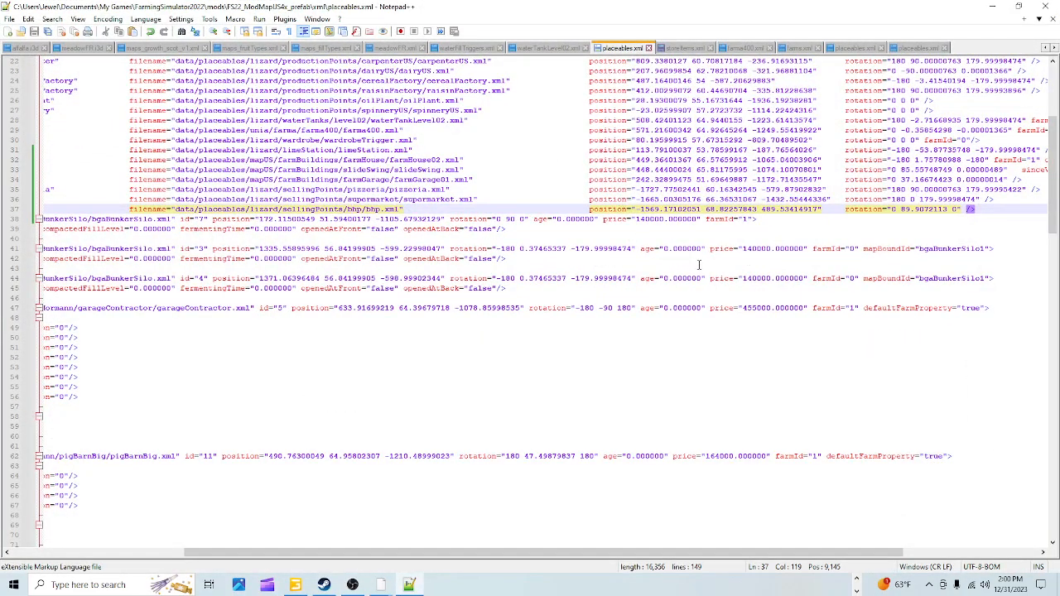
scroll(952, 367, "right", 3)
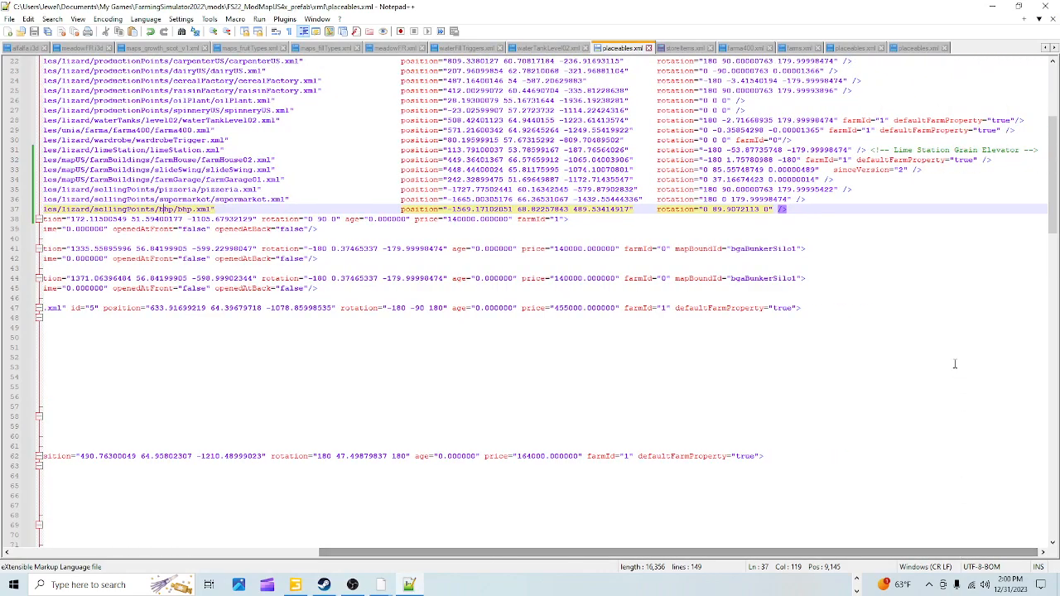
Look through the rest of the mod's placeables.xml down to its closing placeables tag
left_click(799, 209)
left_click(793, 209)
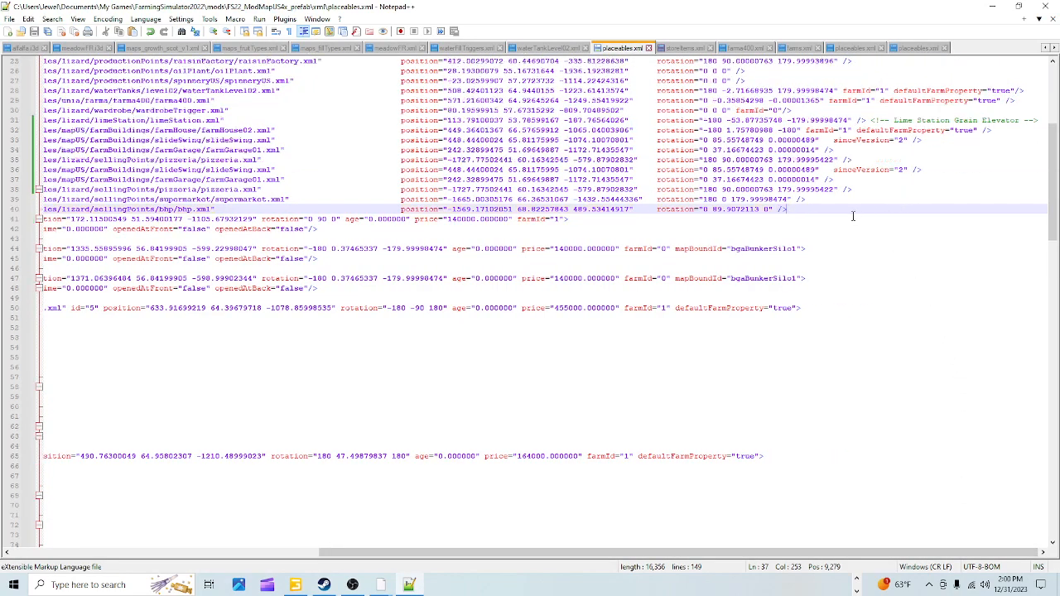
scroll(854, 214, "down", 20)
left_click_drag(576, 552, 269, 552)
scroll(229, 394, "down", 7)
left_click(142, 378)
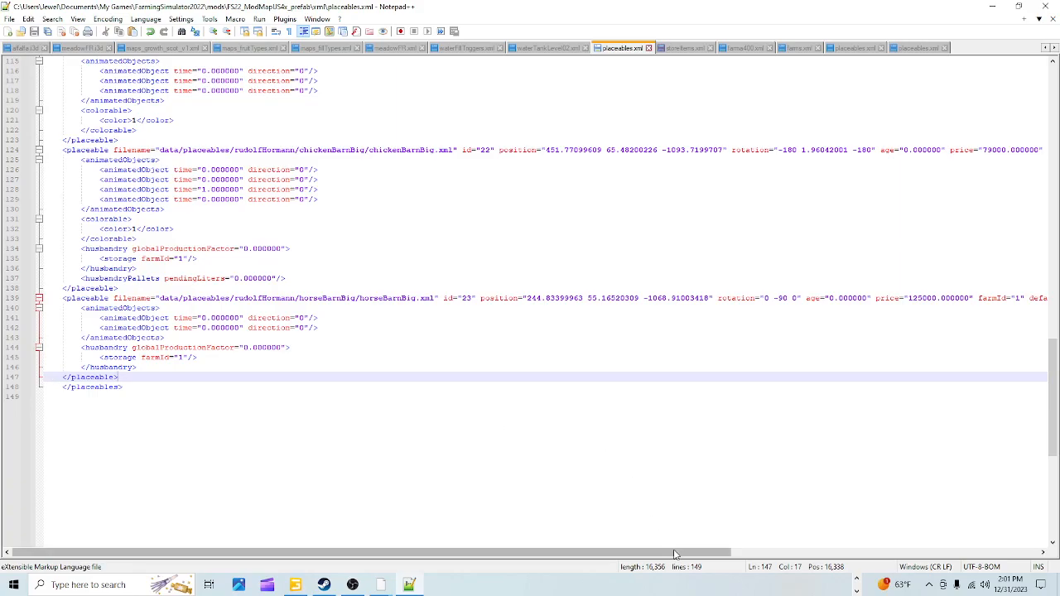
scroll(530, 304, "up", 6)
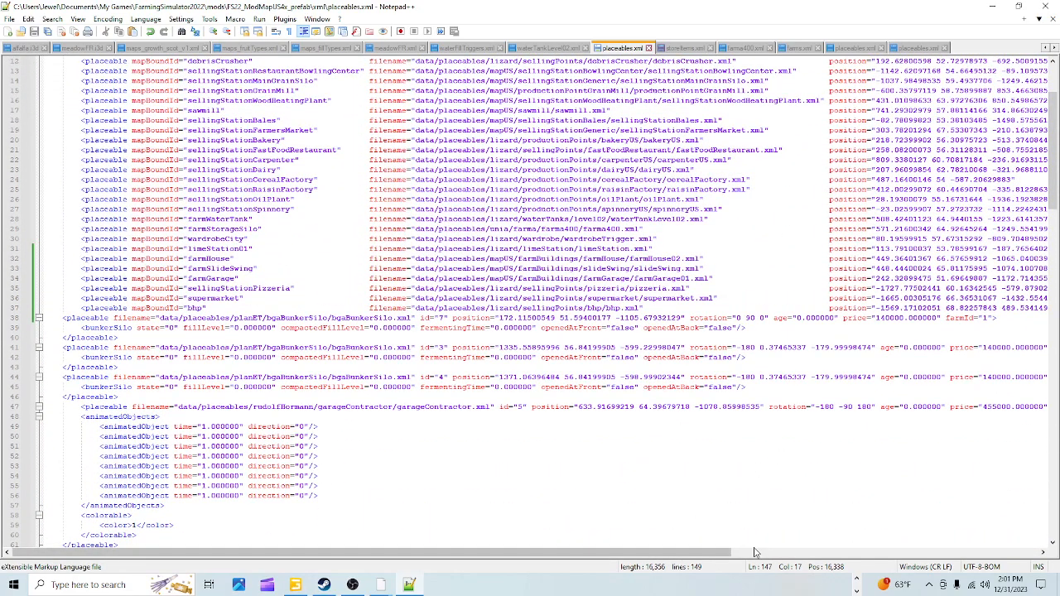
Add a new line after the bhp entry and paste the copied debrisCrusher placeable line into it
scroll(997, 535, "right", 10)
left_click(820, 308)
key("Return")
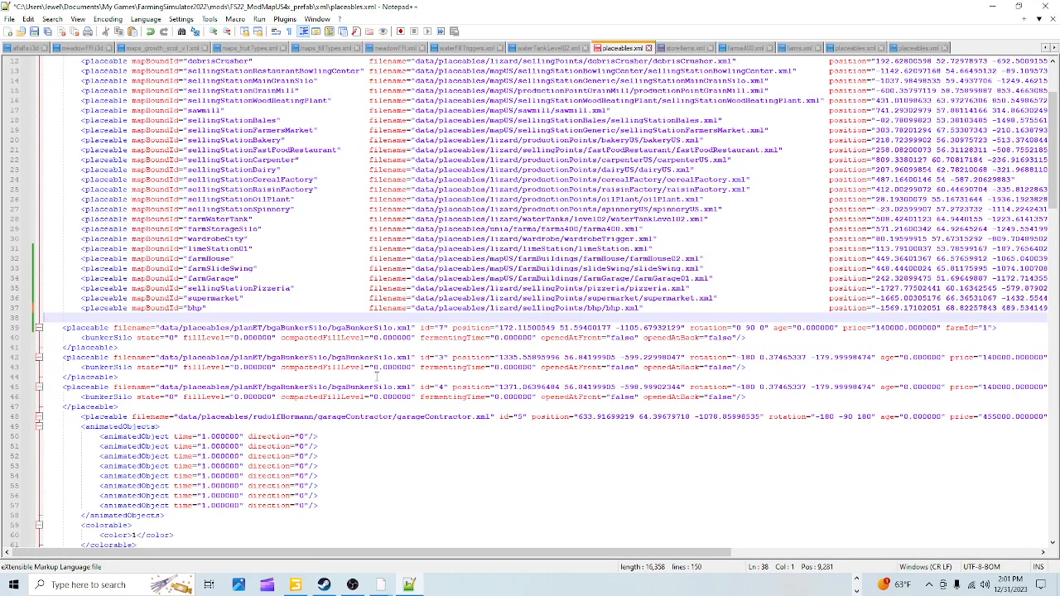
right_click(50, 318)
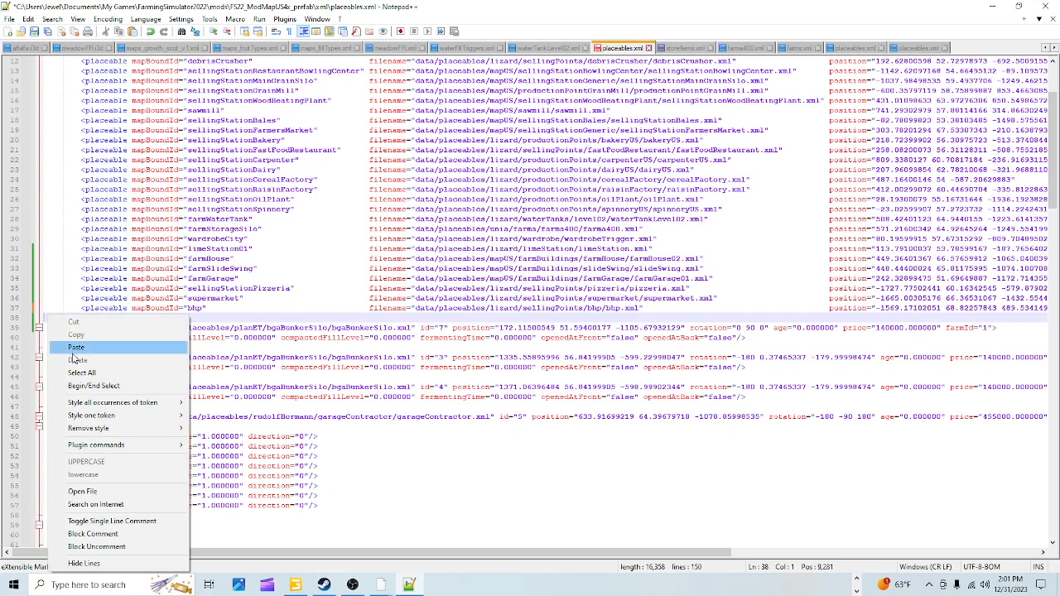
left_click(73, 349)
Indent the pasted debrisCrusher line and align its filename attribute with the entries above
left_click(61, 318)
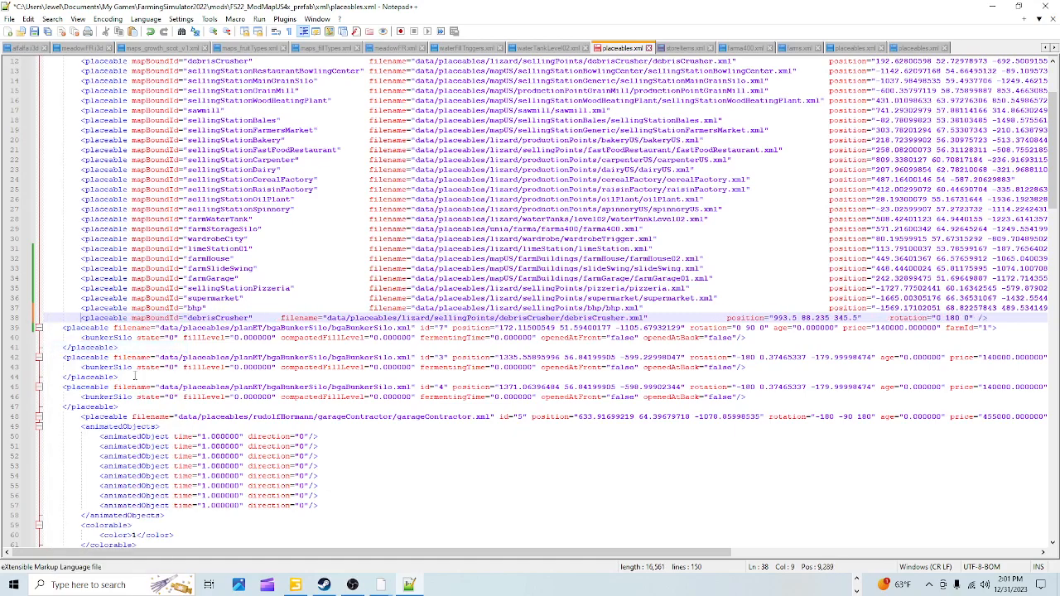
left_click(280, 317)
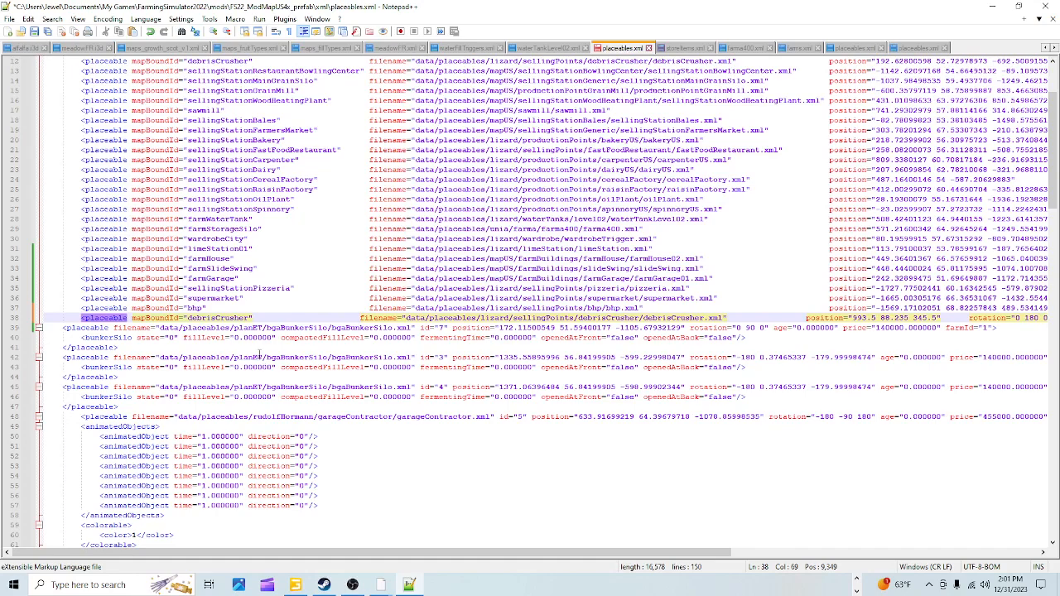
left_click(249, 318)
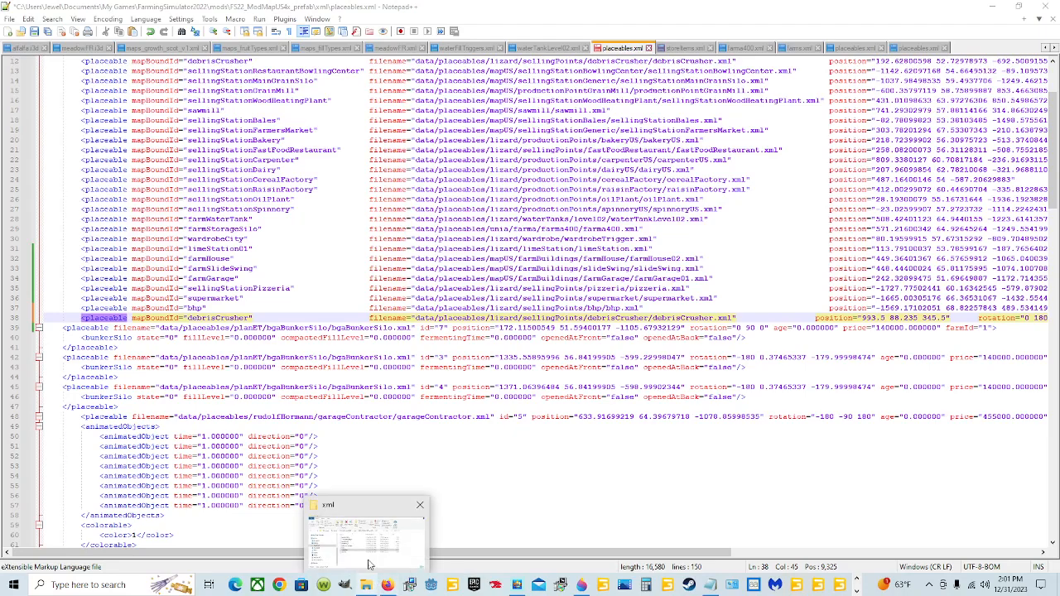
Switch to File Explorer and browse to D:/SteamLibrary/steamapps/common/Farming Simulator 22/data
left_click(370, 566)
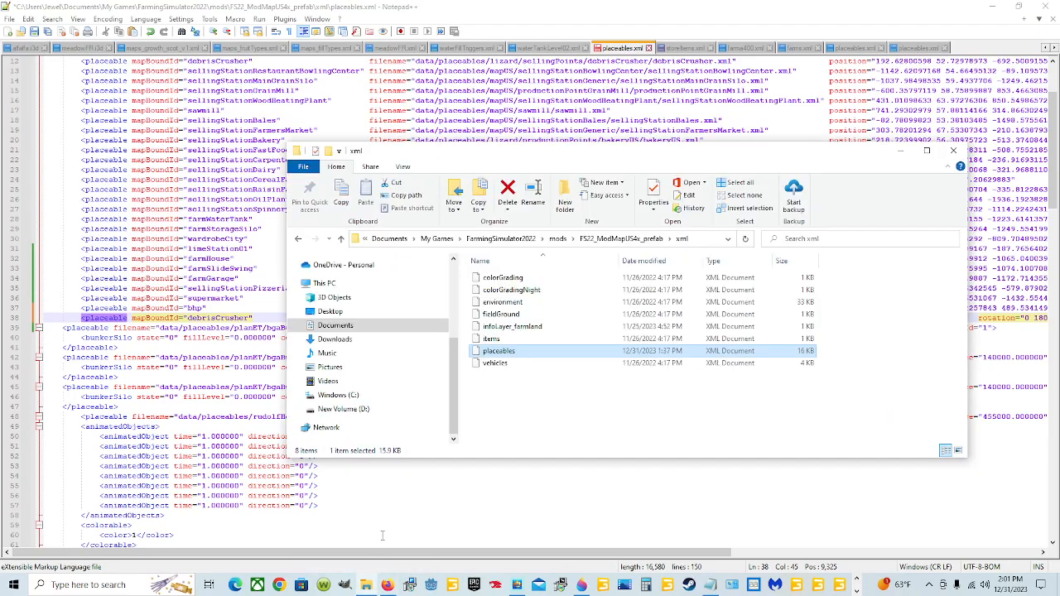
left_click(358, 410)
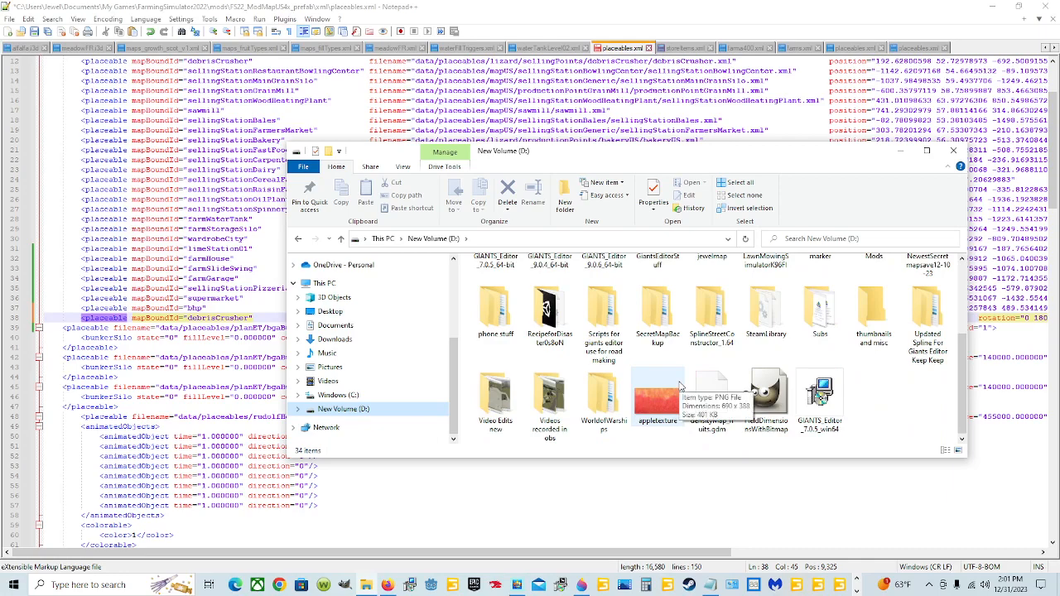
double_click(765, 313)
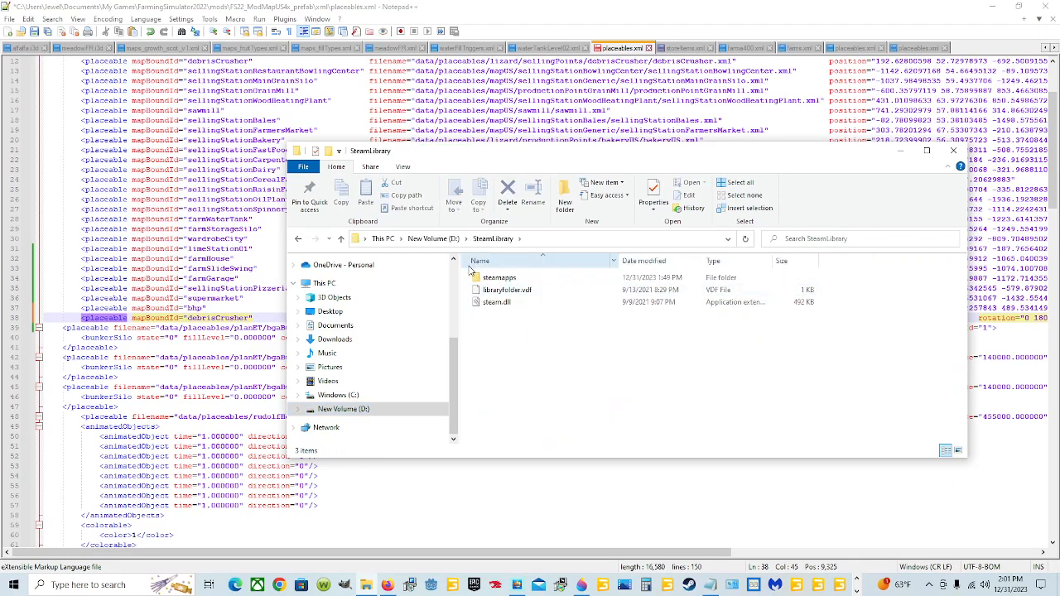
double_click(485, 280)
double_click(498, 279)
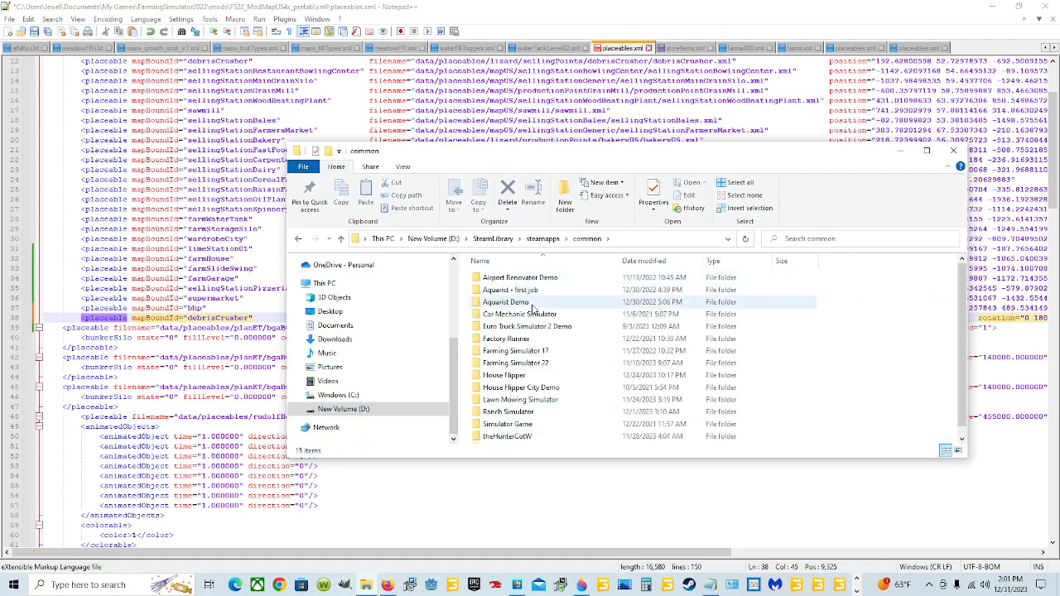
double_click(540, 364)
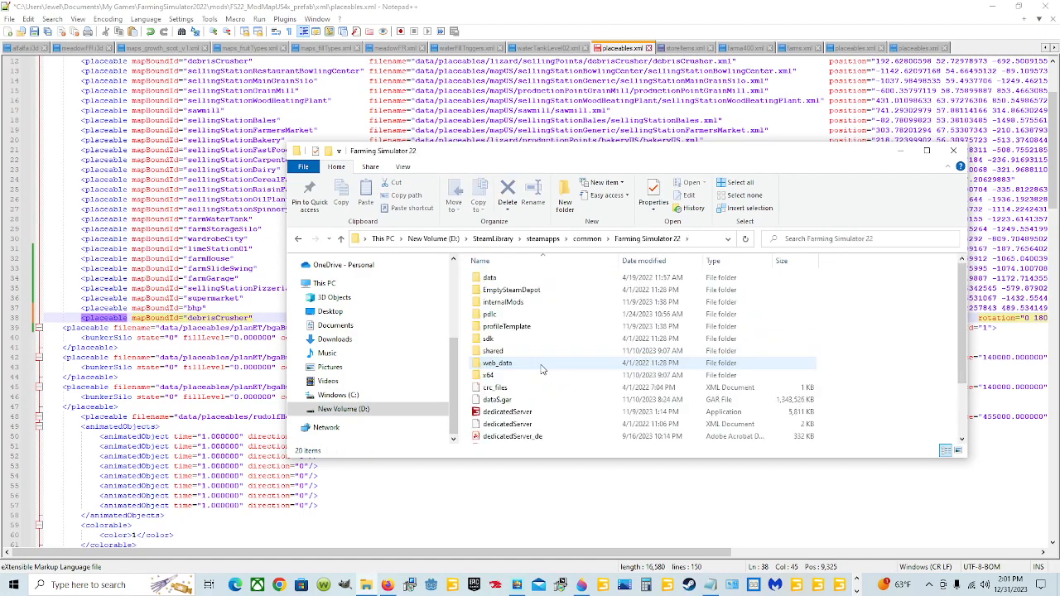
double_click(530, 279)
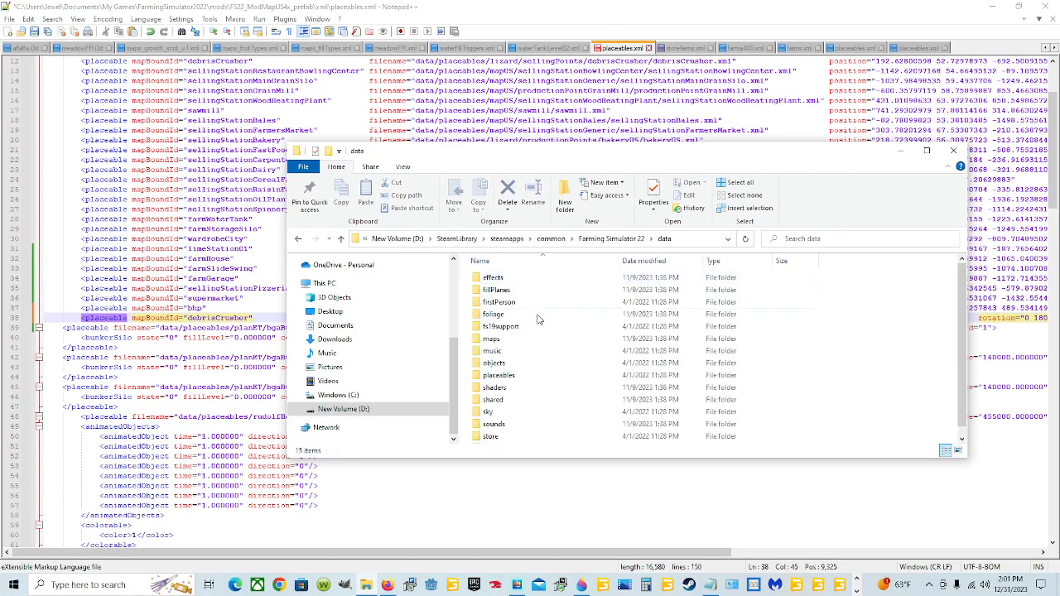
Open the restaurant folder under placeables/lizard/sellingPoints in the game's data folder
left_click(531, 376)
left_click(530, 377)
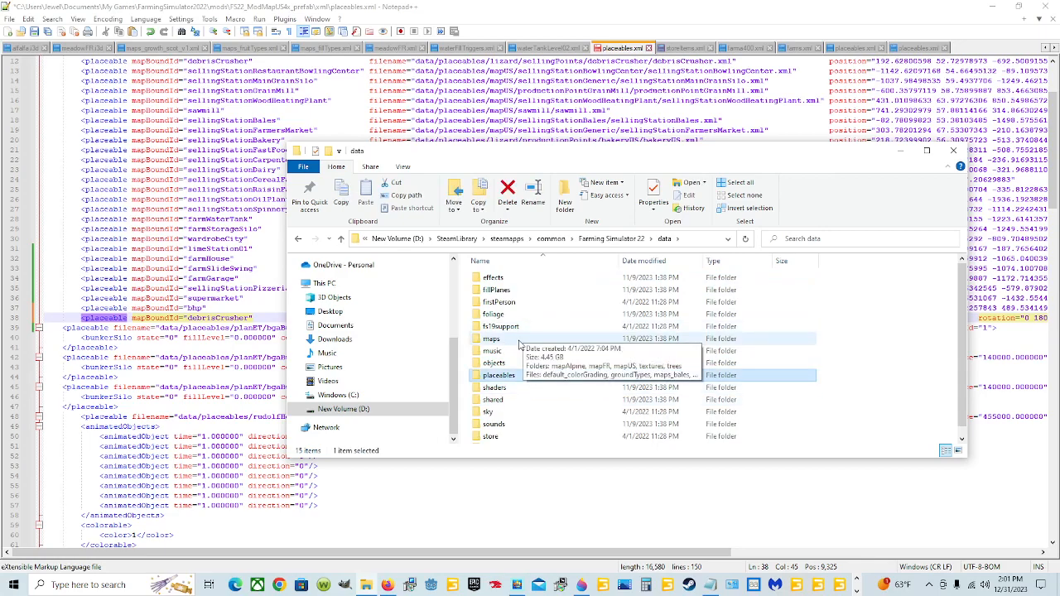
double_click(526, 375)
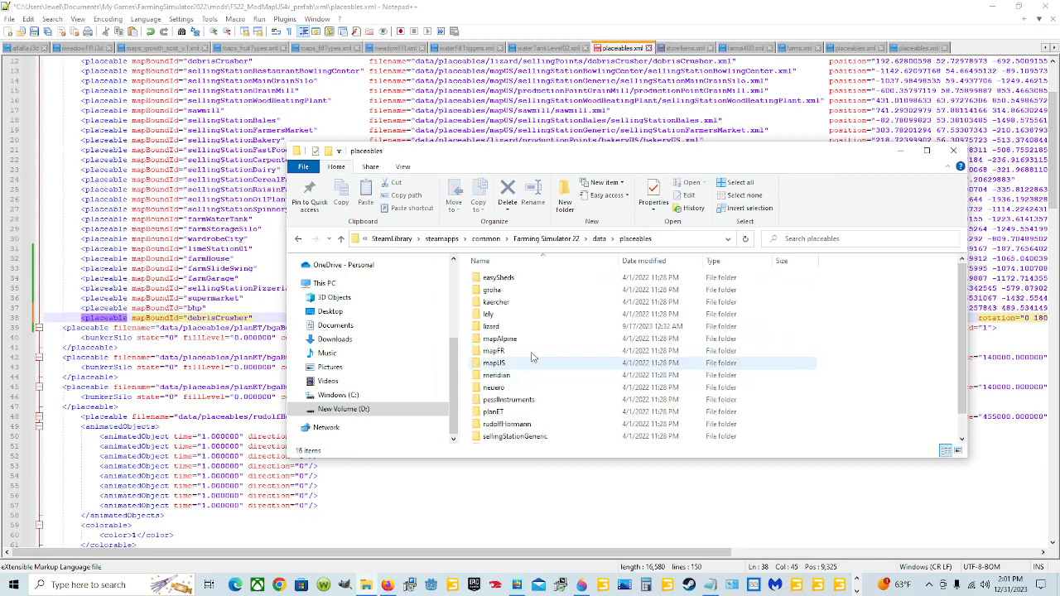
double_click(531, 330)
scroll(519, 379, "down", 6)
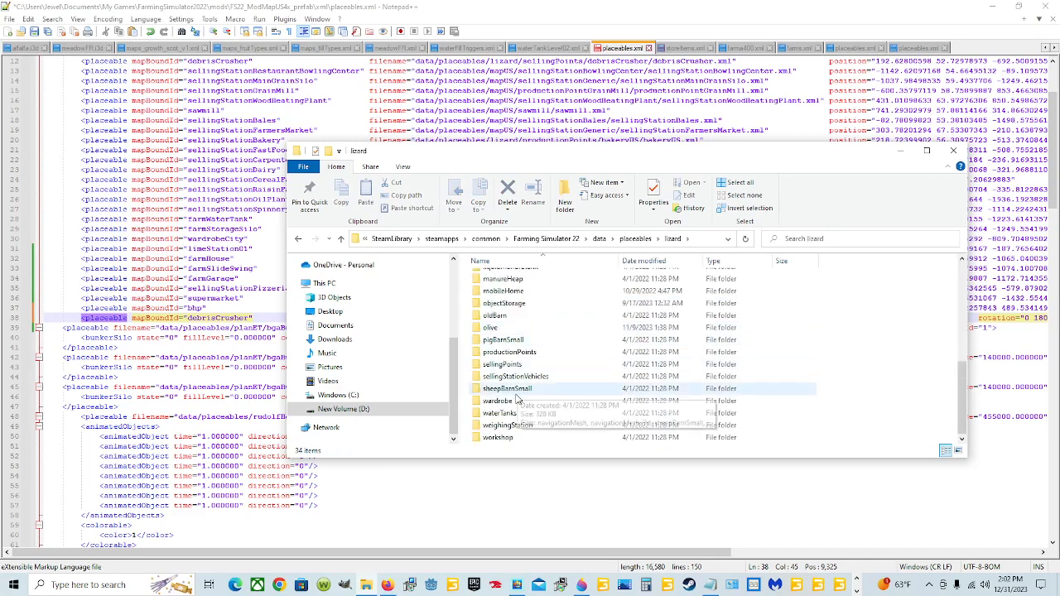
double_click(502, 364)
left_click(520, 339)
double_click(519, 338)
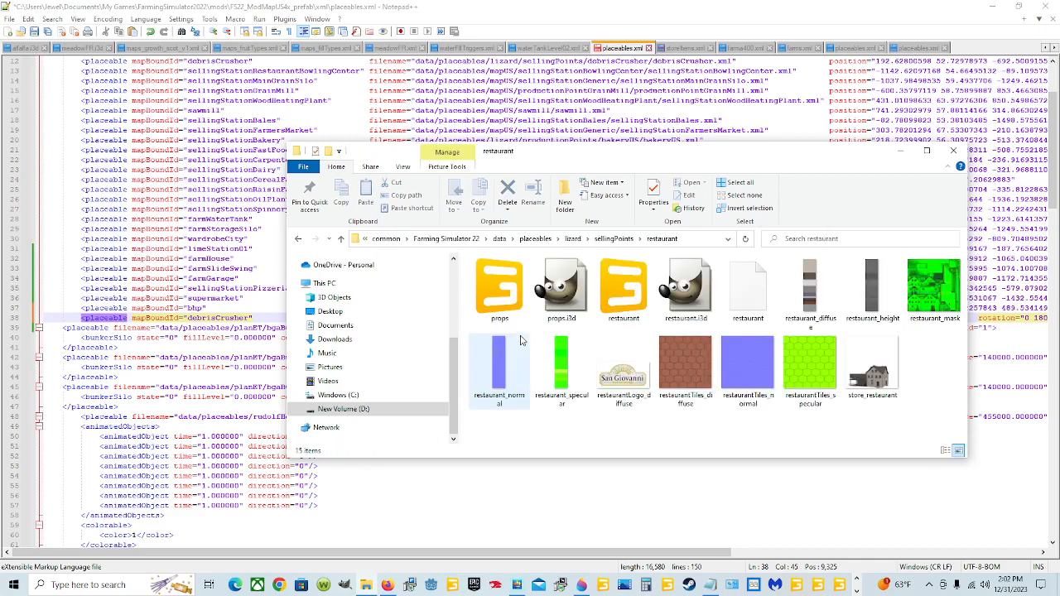
Copy the name of the restaurant XML document without renaming it
left_click(626, 299)
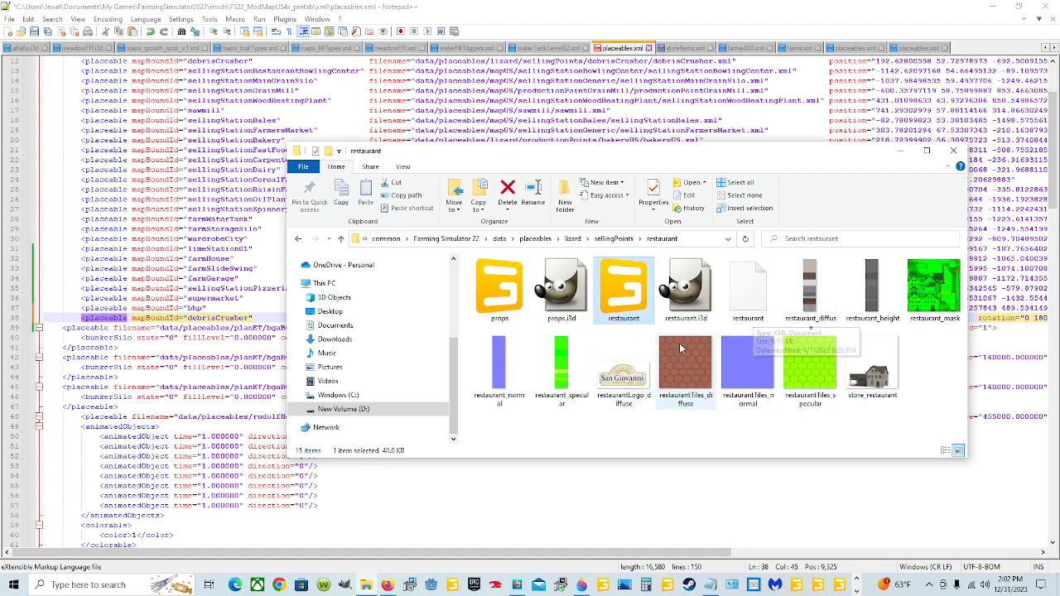
left_click(754, 327)
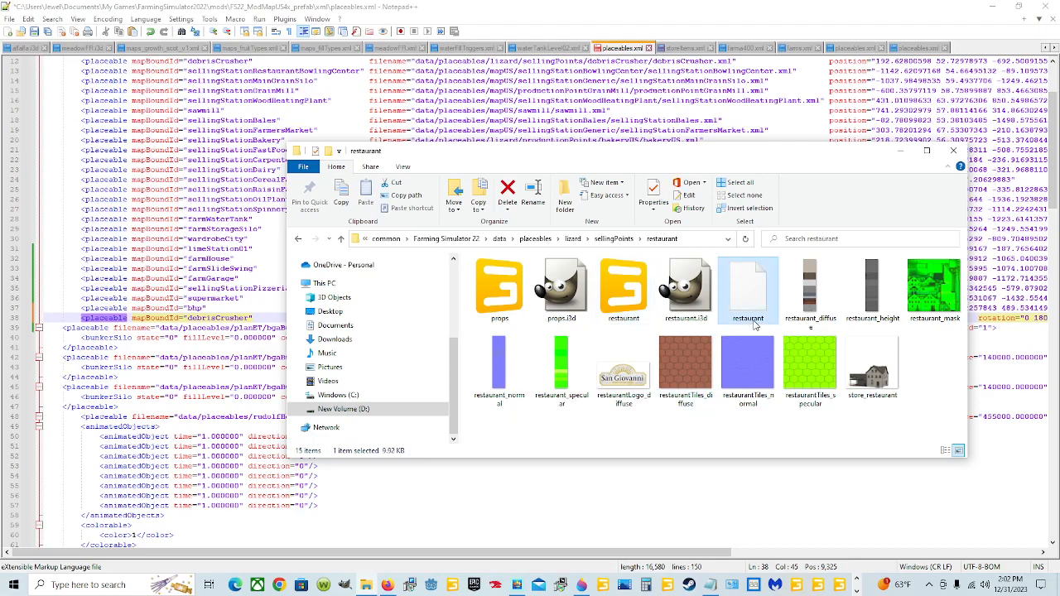
left_click(754, 325)
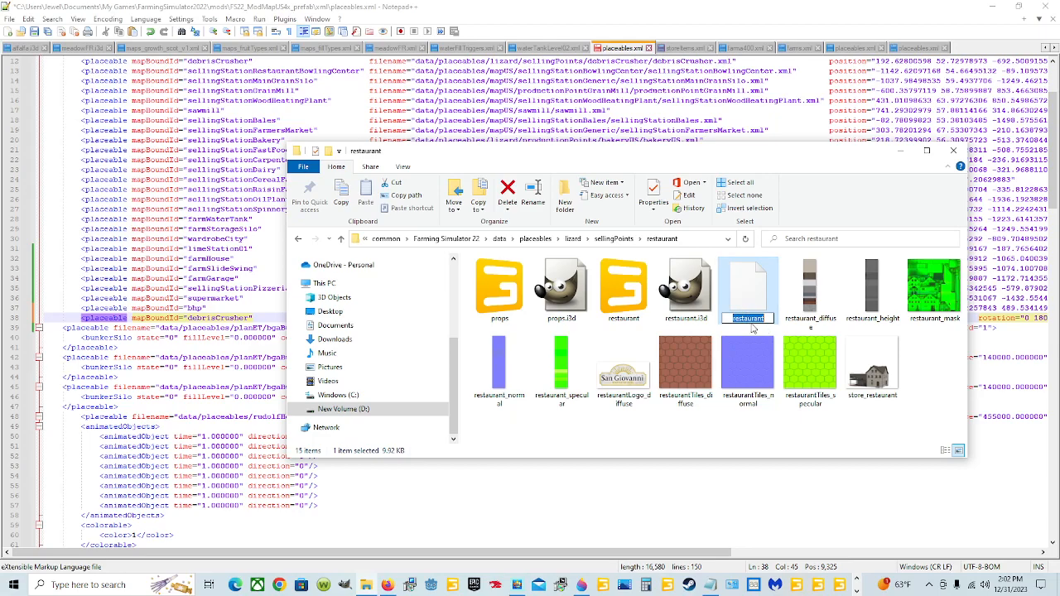
right_click(752, 323)
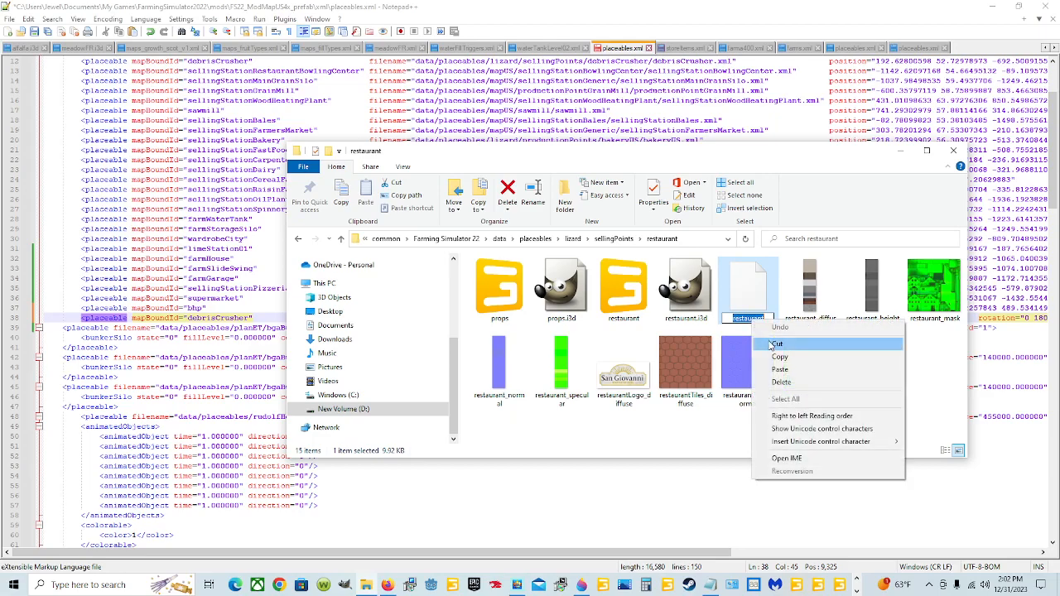
left_click(779, 357)
left_click(777, 311)
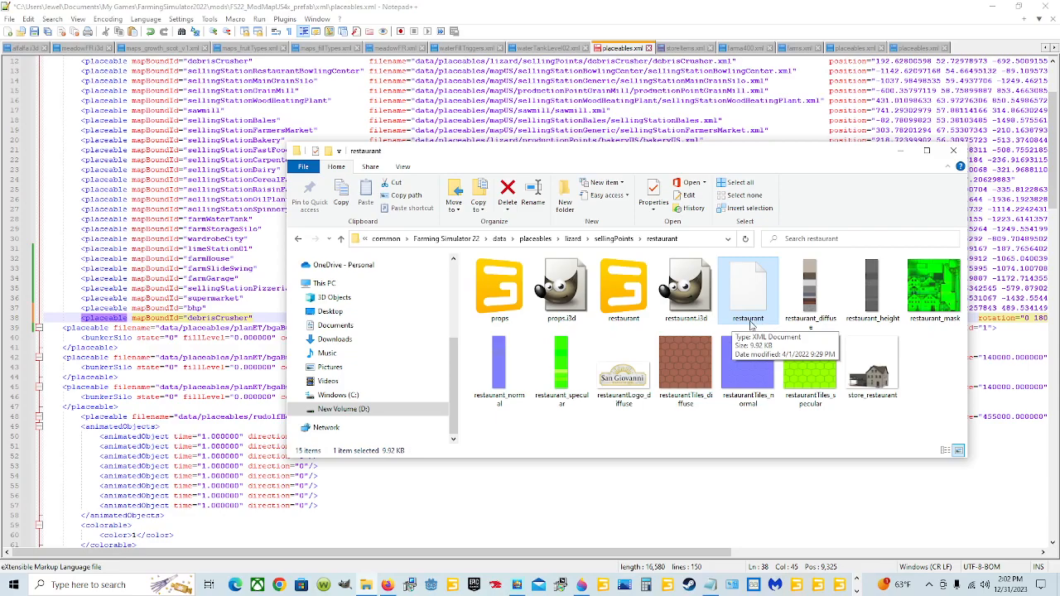
left_click_drag(798, 154, 577, 337)
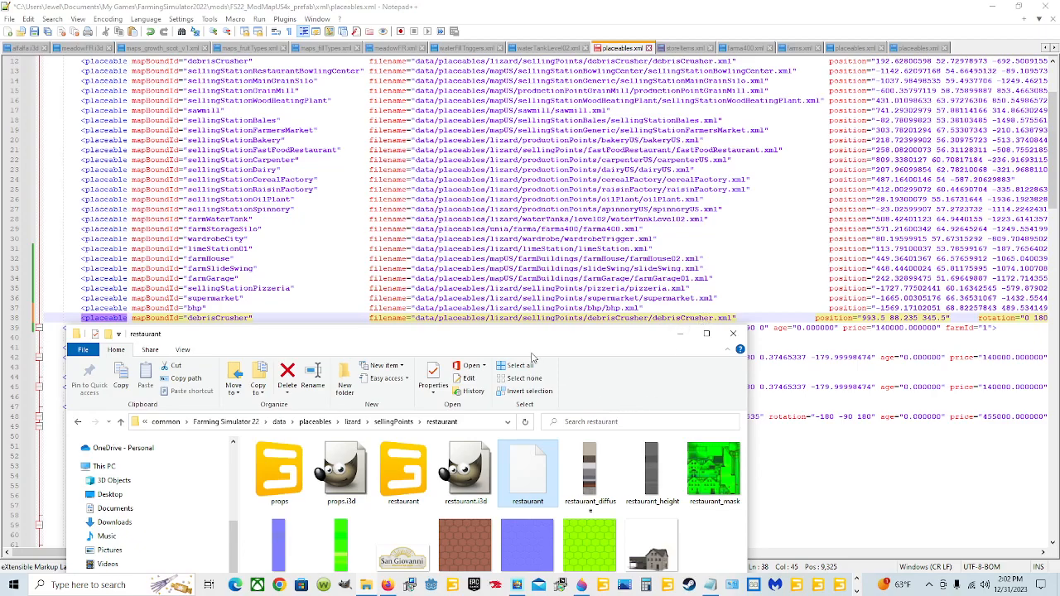
left_click_drag(545, 340, 822, 165)
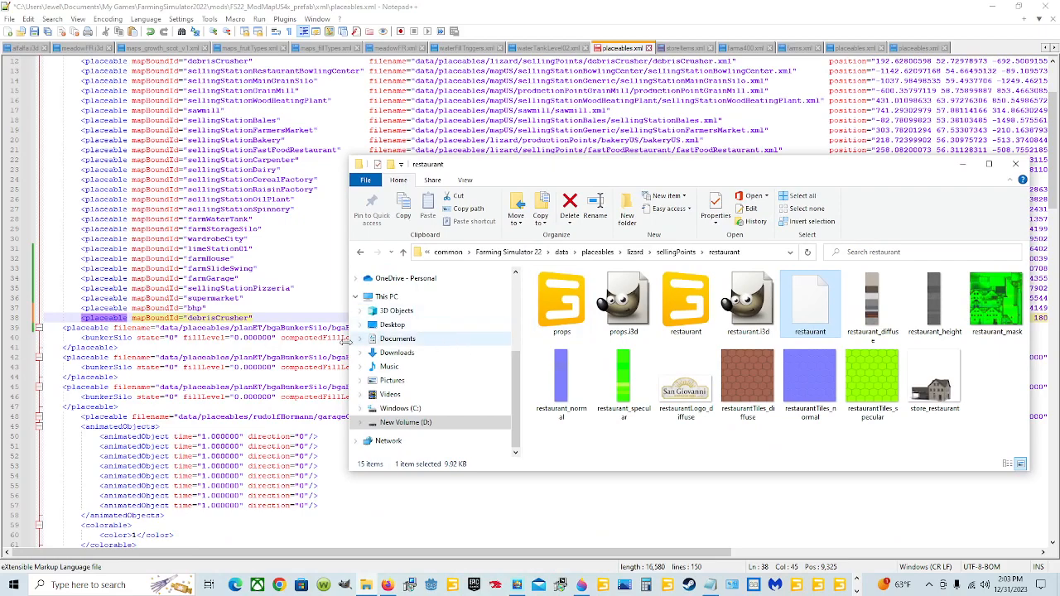
In Notepad++, replace the pasted line's mapBoundId with "restaurant" and realign its filename attribute with the entries above
left_click(252, 317)
left_click_drag(251, 317, 188, 318)
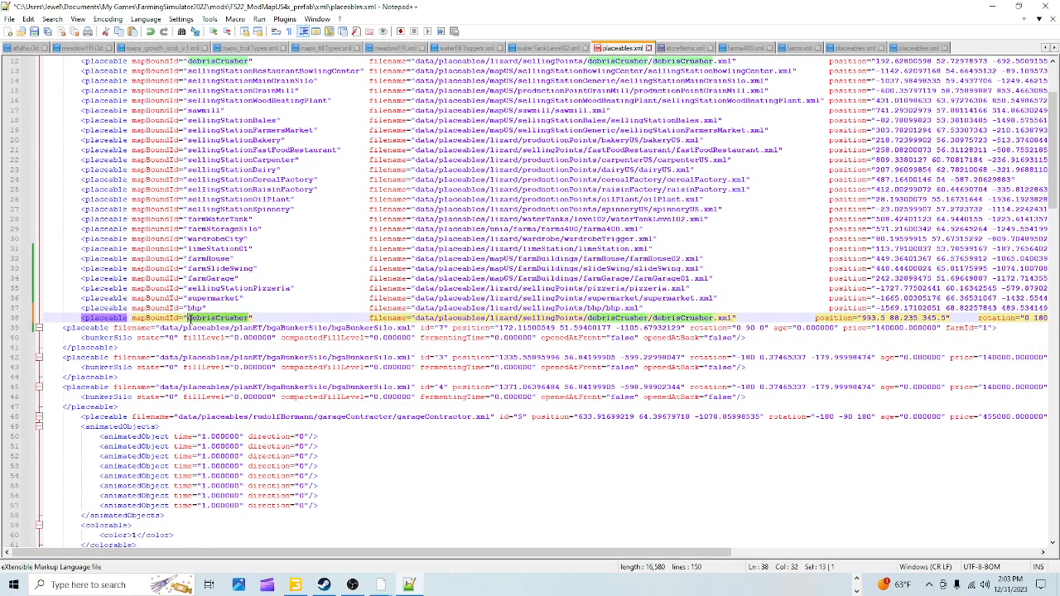
right_click(199, 321)
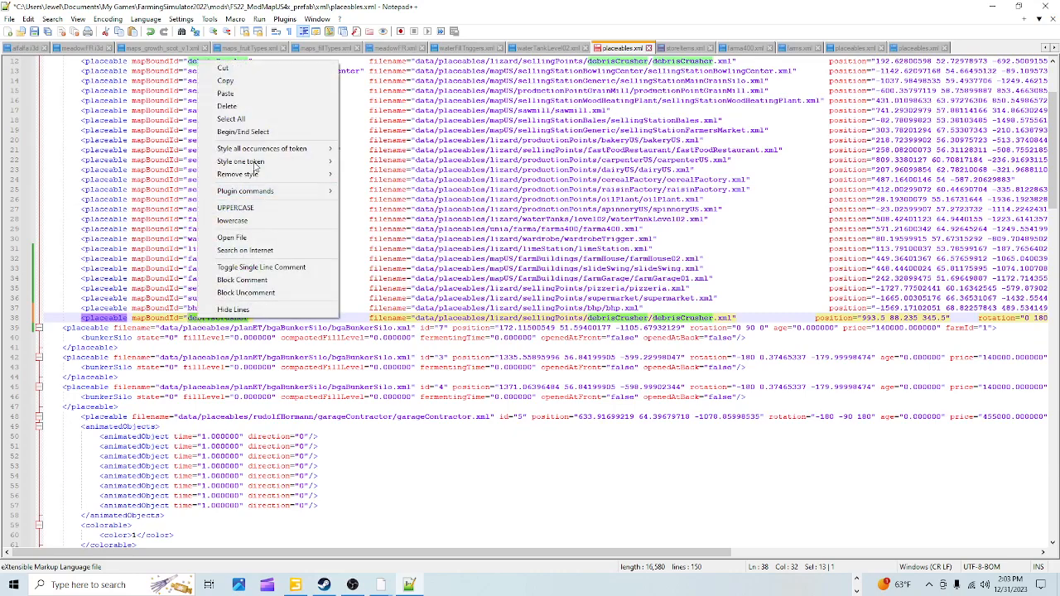
left_click(242, 97)
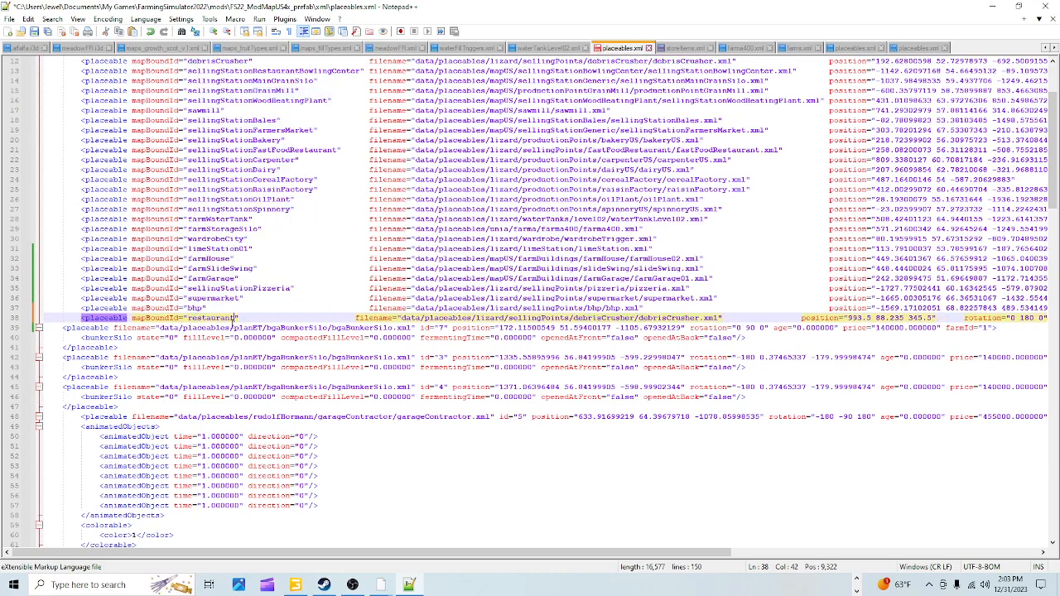
left_click(353, 318)
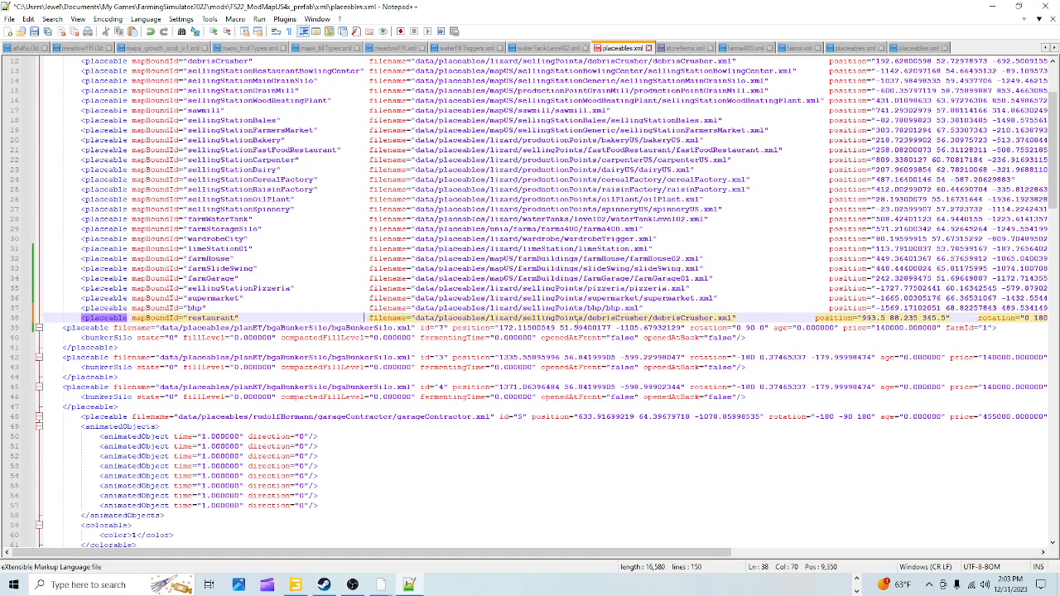
Change the new entry's filename path to data/placeables/lizard/sellingPoints/restaurant/restaurant.xml and align its position attribute with the entries above
left_click_drag(586, 318, 647, 318)
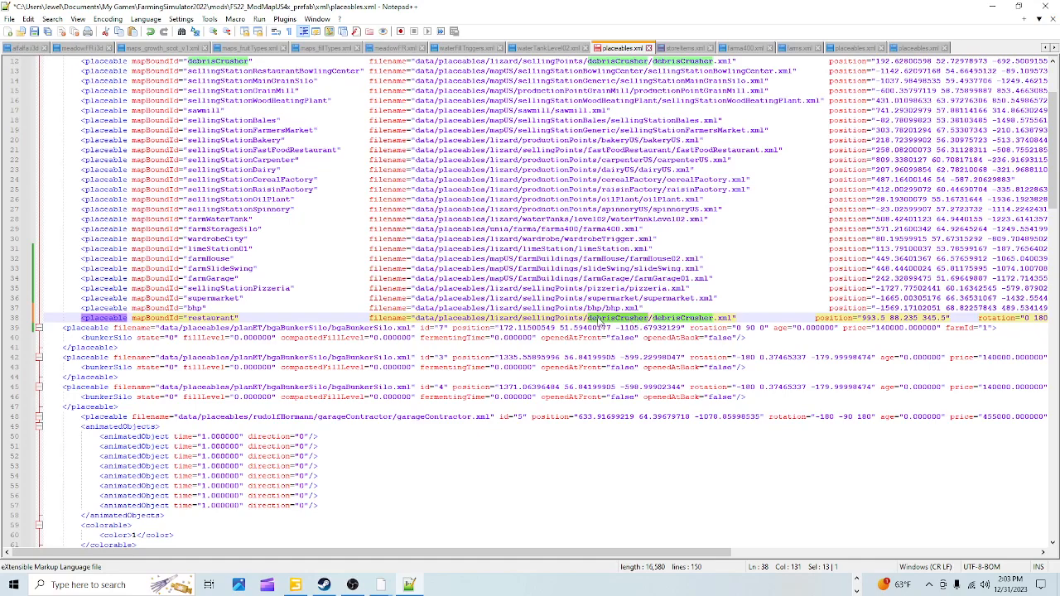
right_click(626, 321)
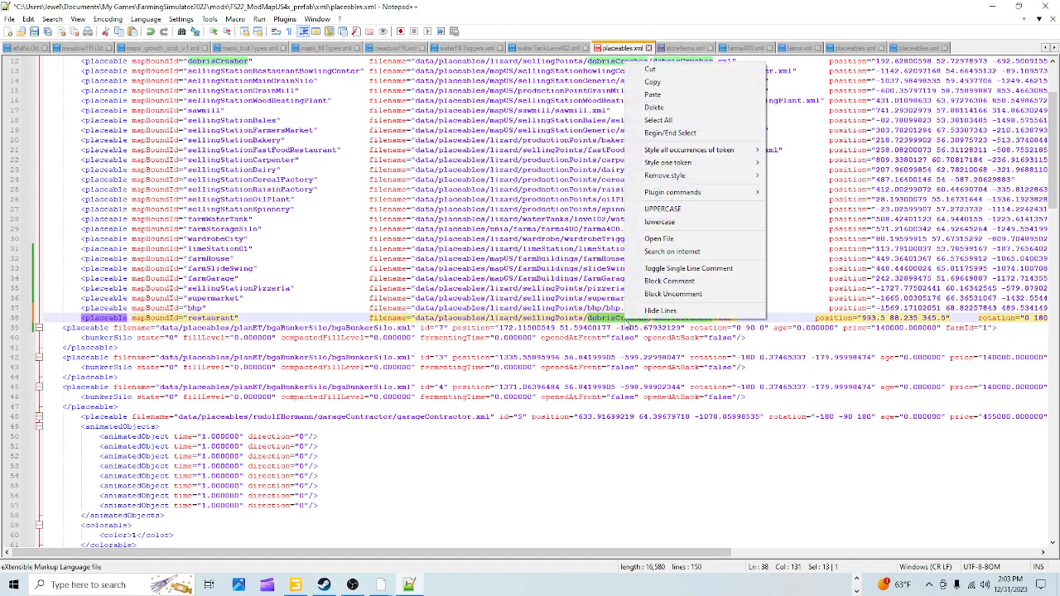
left_click(654, 94)
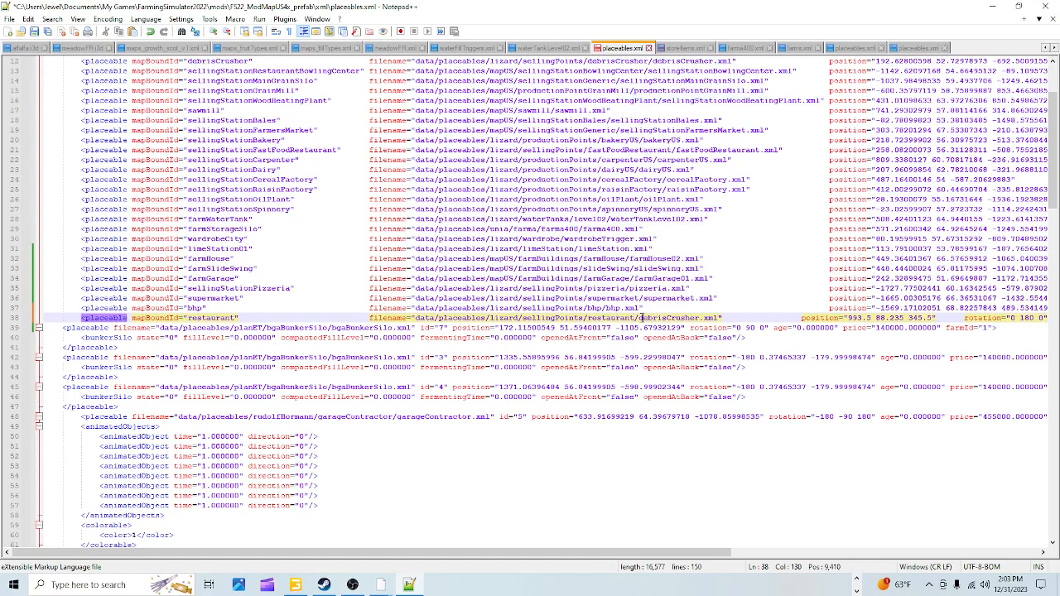
left_click_drag(638, 319, 702, 319)
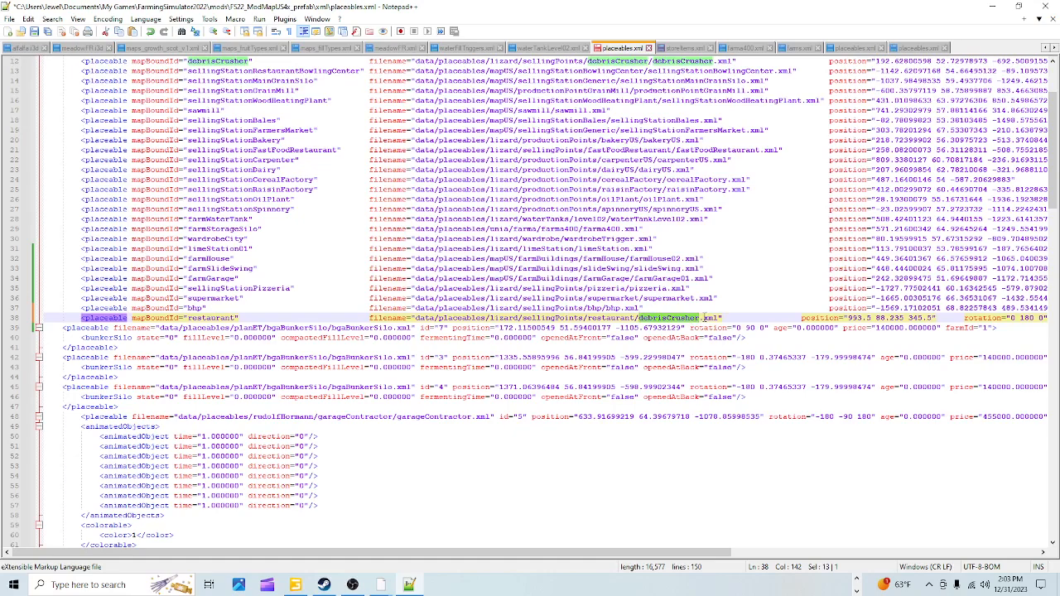
right_click(675, 321)
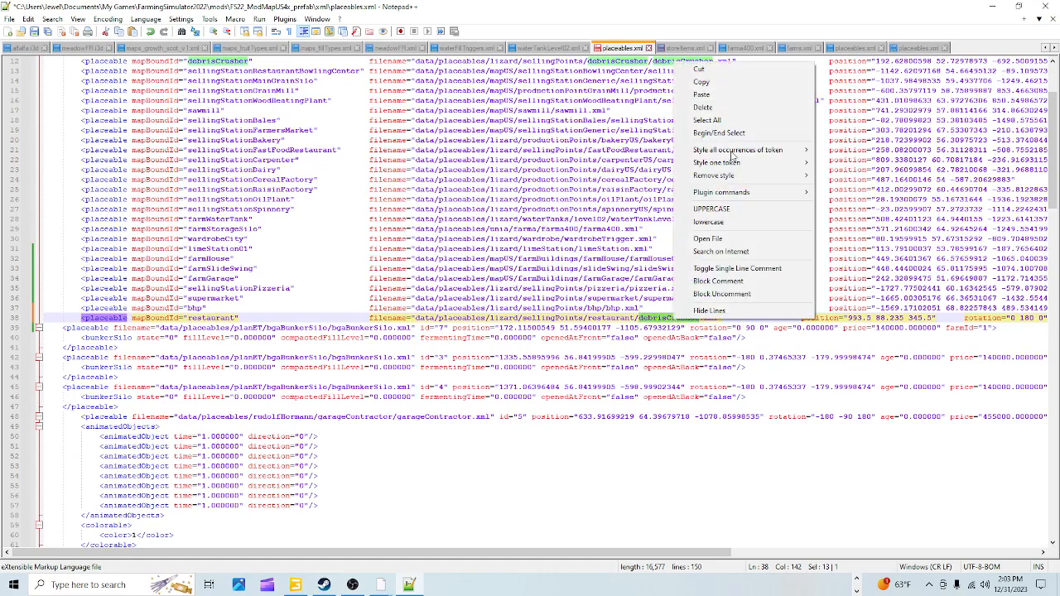
left_click(727, 108)
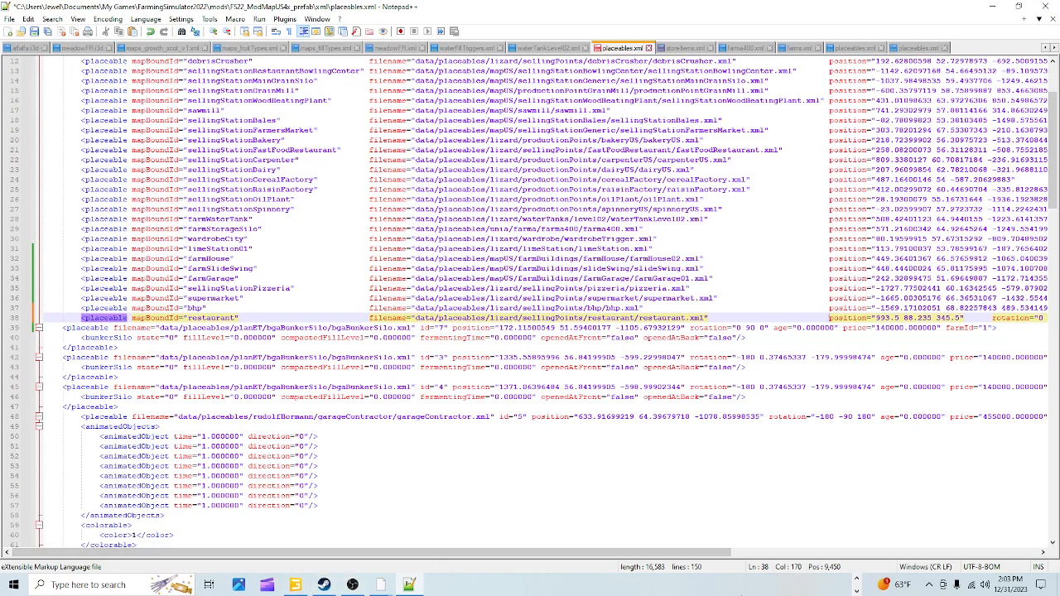
Reopen the restaurant folder in File Explorer and compare the restaurant XML document's name and path with the new placeables.xml entry
left_click(857, 579)
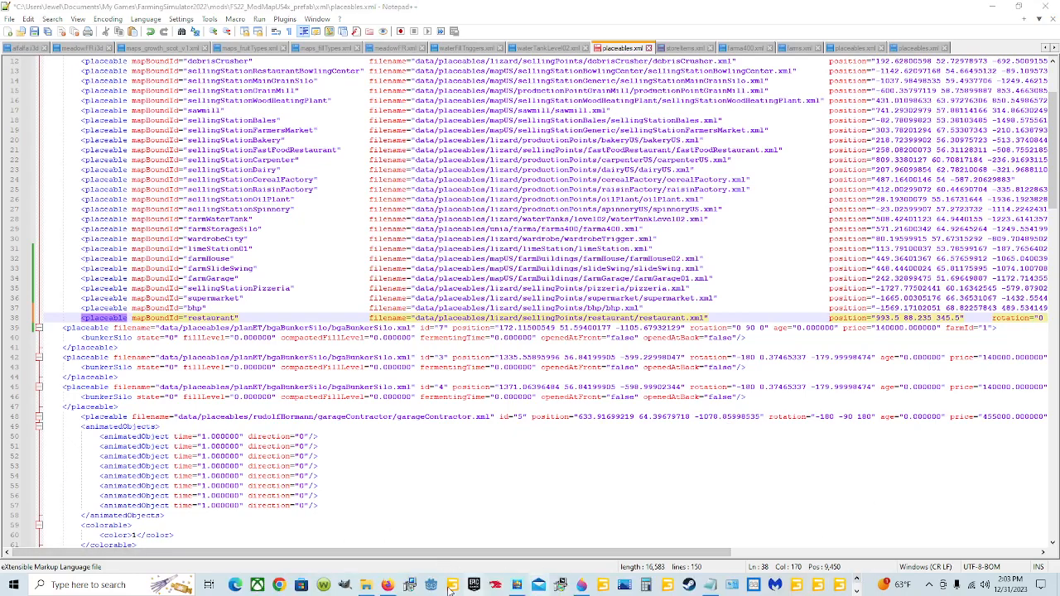
mouse_move(365, 584)
left_click(368, 530)
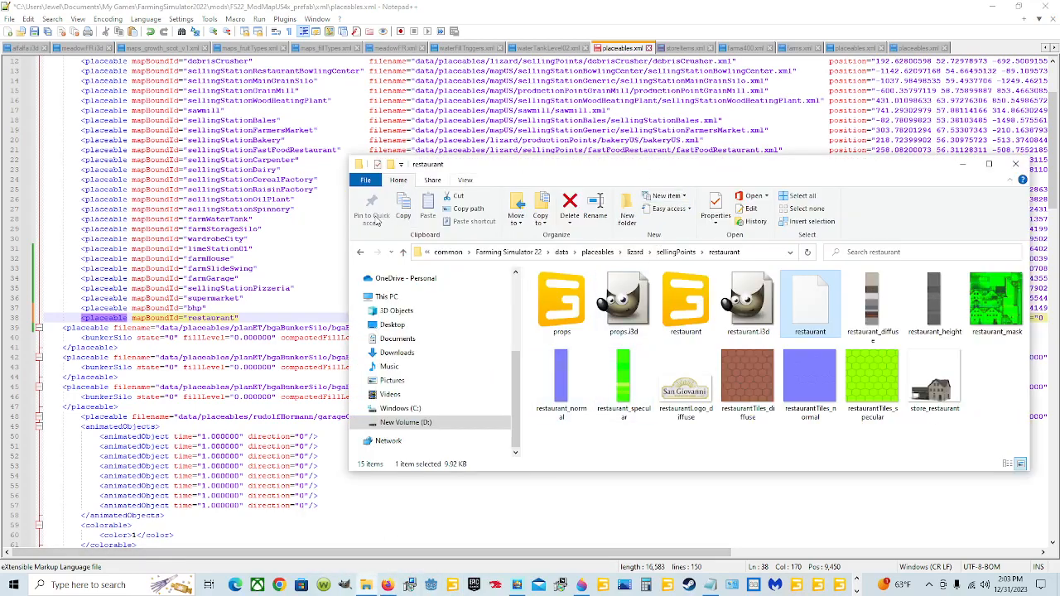
scroll(190, 298, "up", 2)
left_click_drag(579, 169, 380, 409)
scroll(448, 279, "up", 2)
scroll(448, 279, "down", 10)
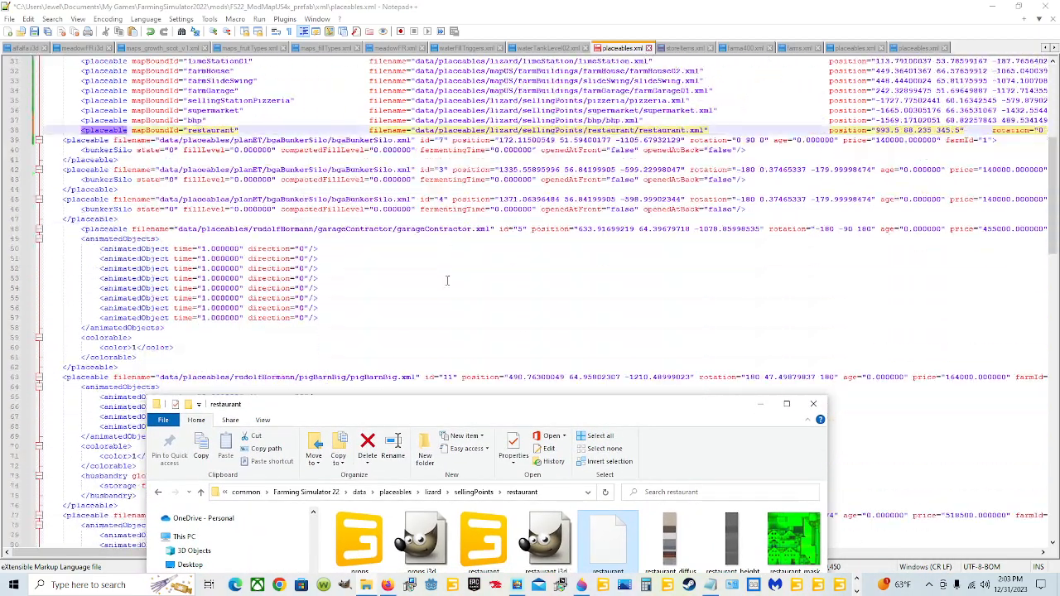
left_click_drag(445, 407, 476, 149)
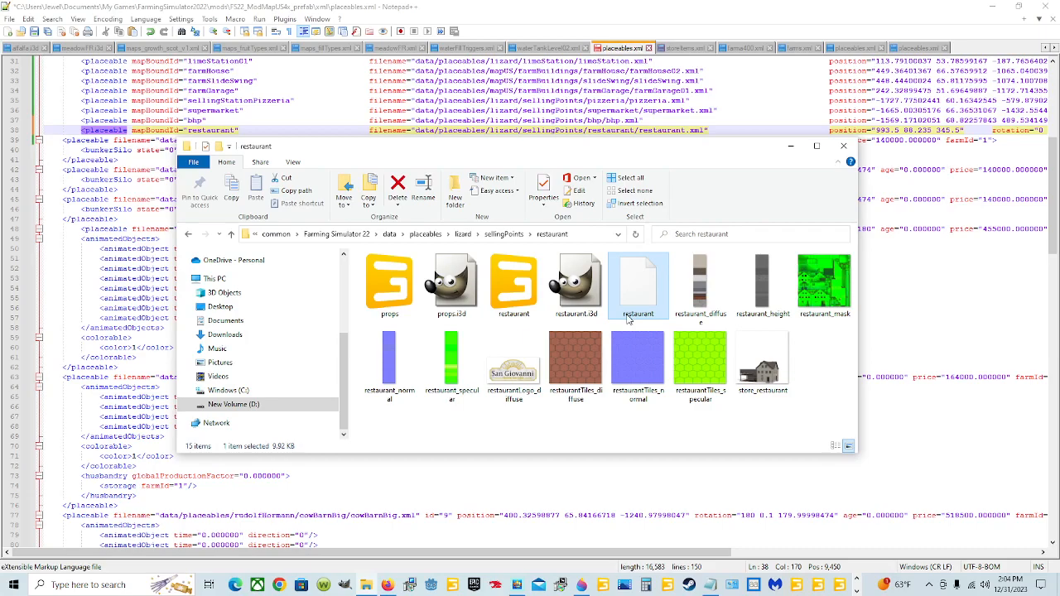
mouse_move(650, 314)
left_click(790, 146)
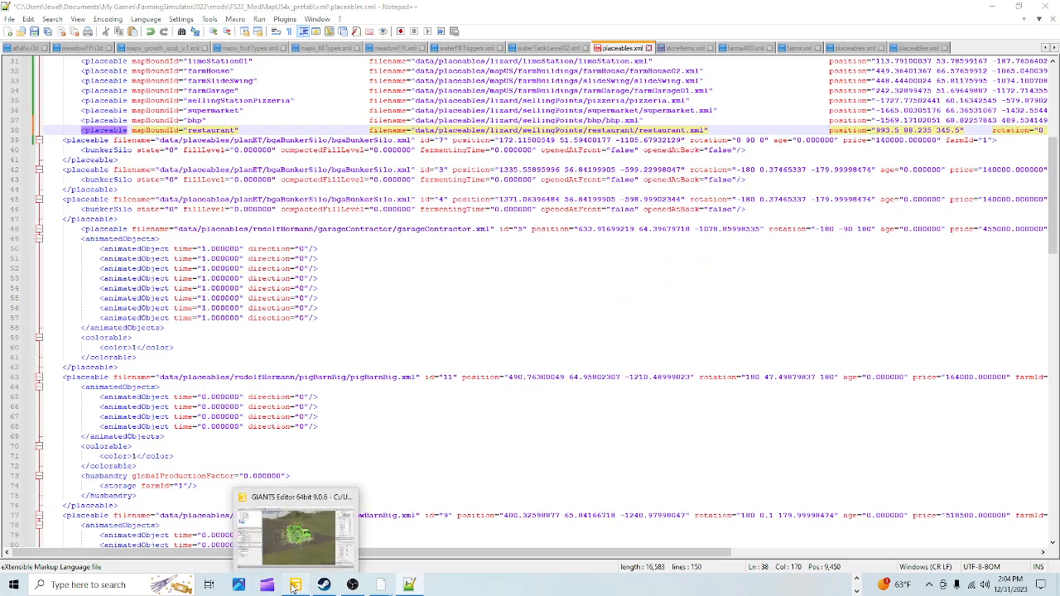
Copy the restaurant's translation from GIANTS Editor into the new entry's position as "934.29602051 83.86097717 1251.65942383" and align its rotation attribute
left_click(294, 515)
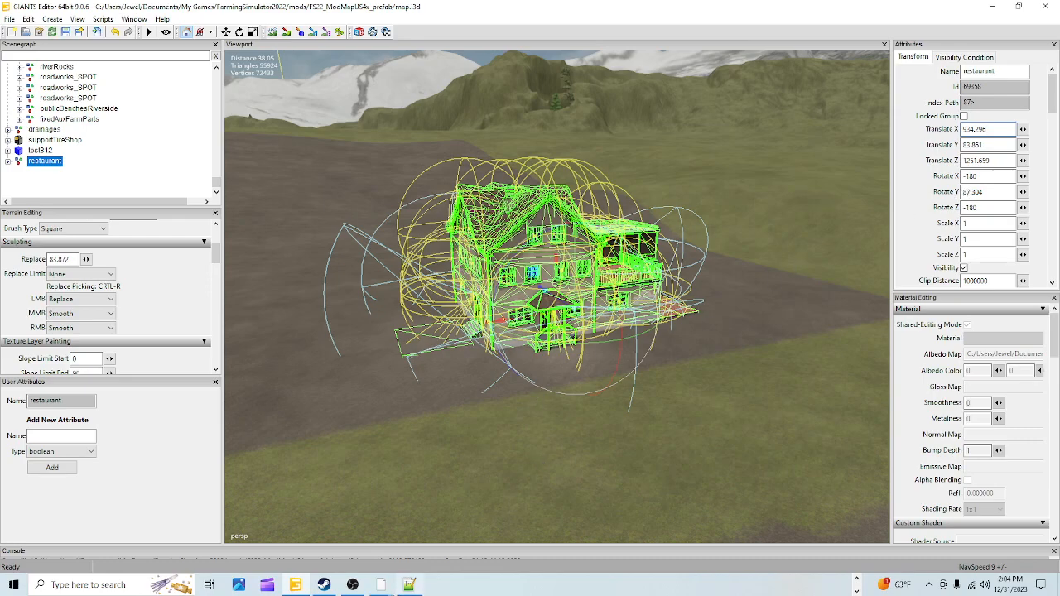
left_click(408, 585)
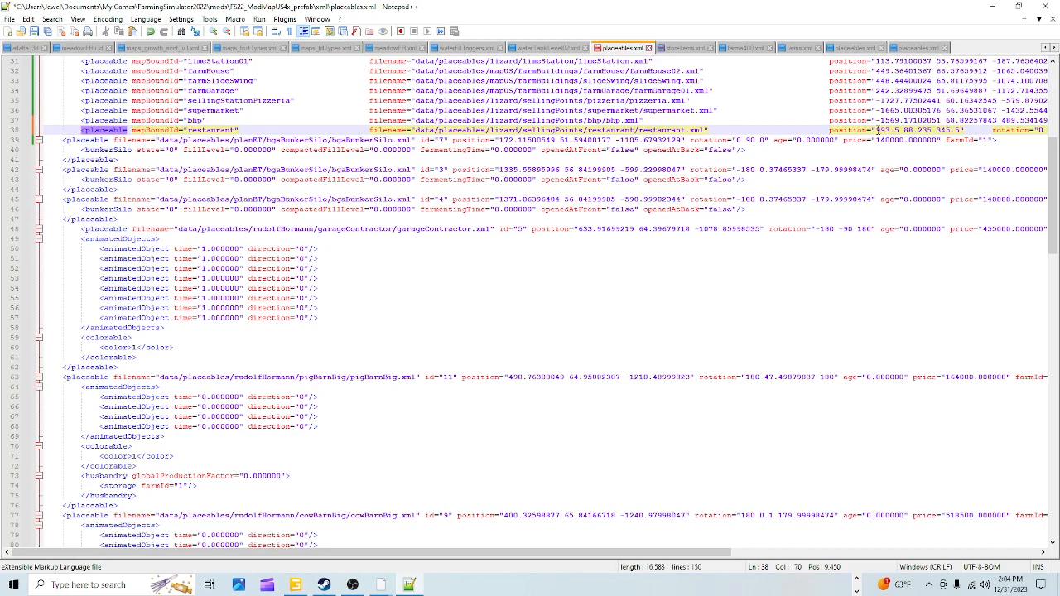
left_click_drag(878, 130, 963, 131)
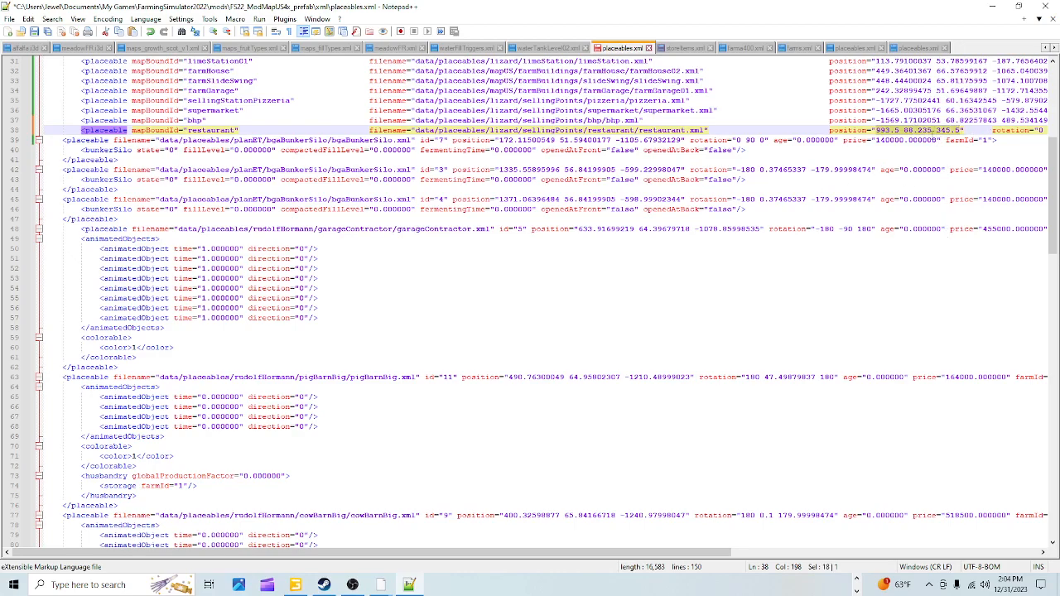
right_click(924, 131)
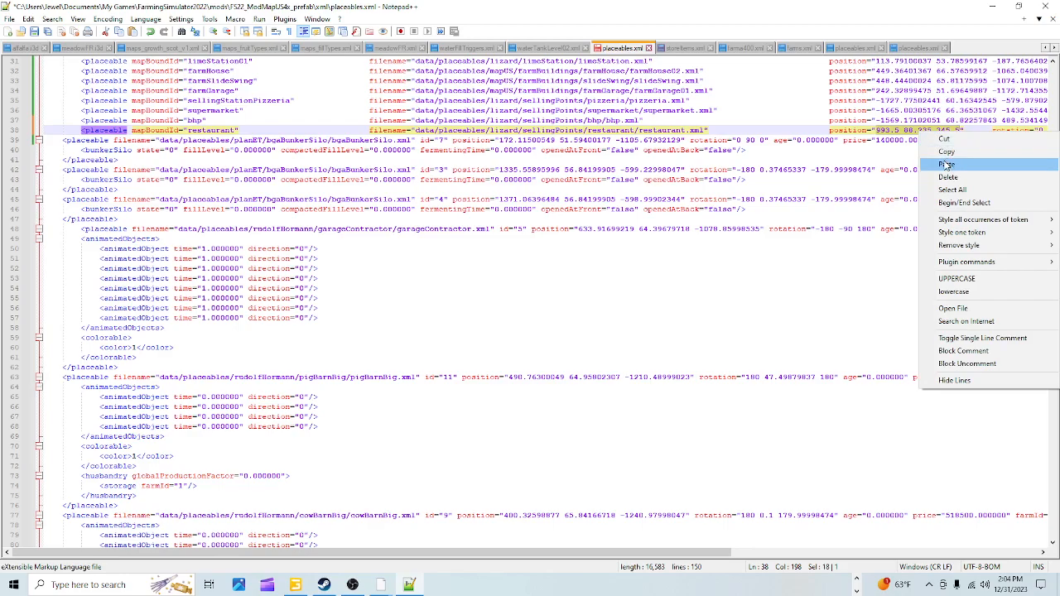
left_click(943, 163)
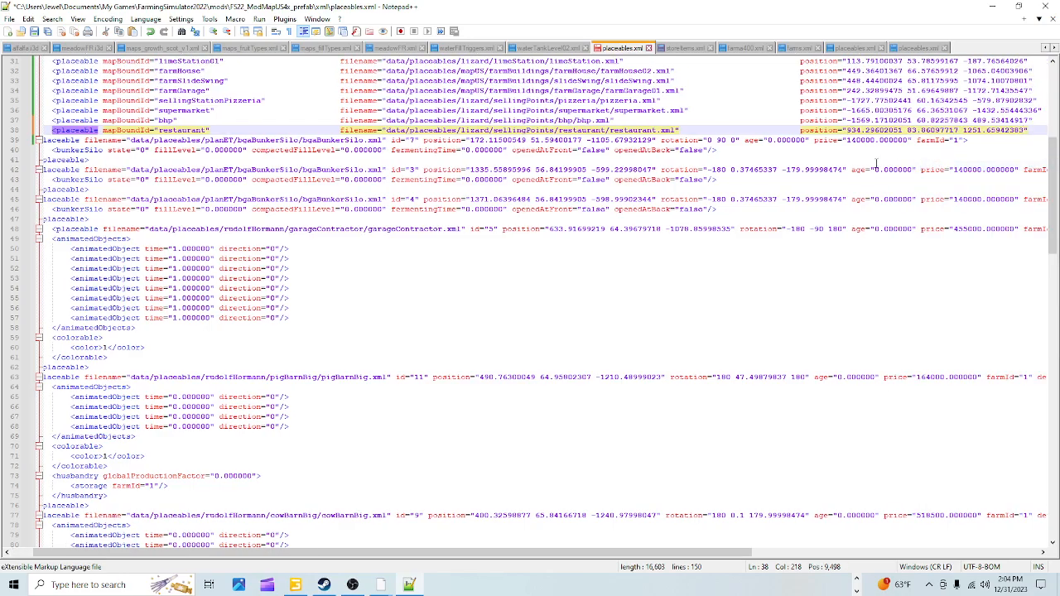
left_click_drag(711, 554, 900, 564)
left_click(788, 128)
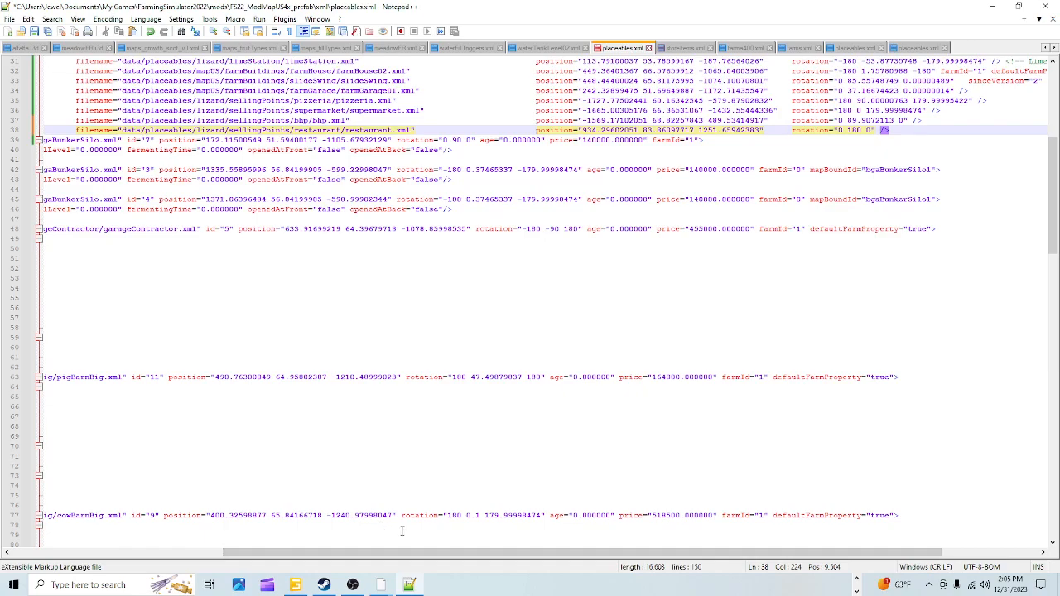
Copy the restaurant's rotation from GIANTS Editor into the entry's rotation as "-180 87.3039856 -179.99998474" and save placeables.xml
left_click(992, 6)
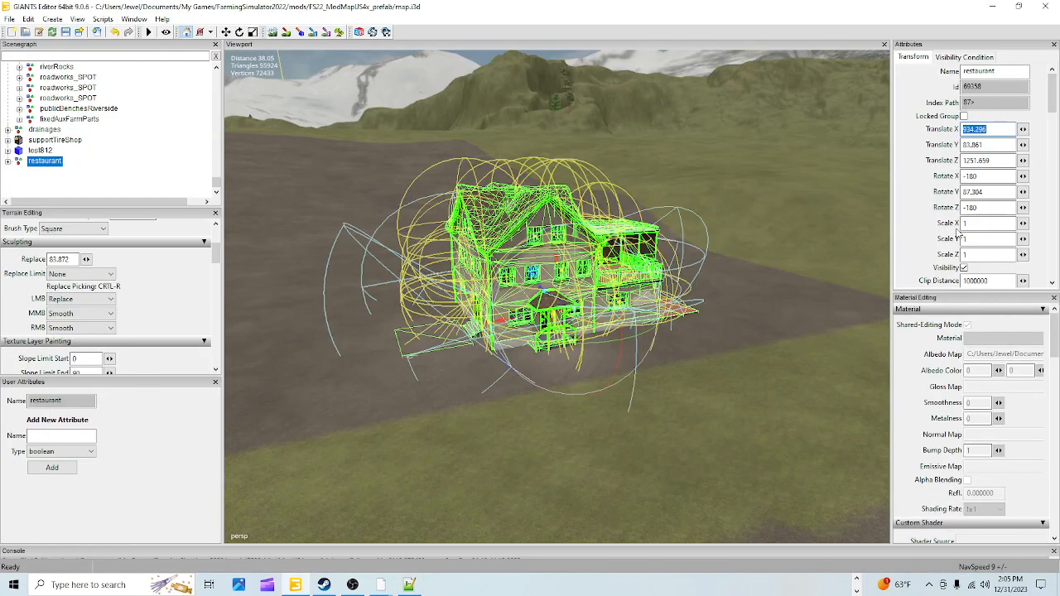
left_click(982, 177)
left_click(409, 584)
left_click_drag(837, 134, 871, 132)
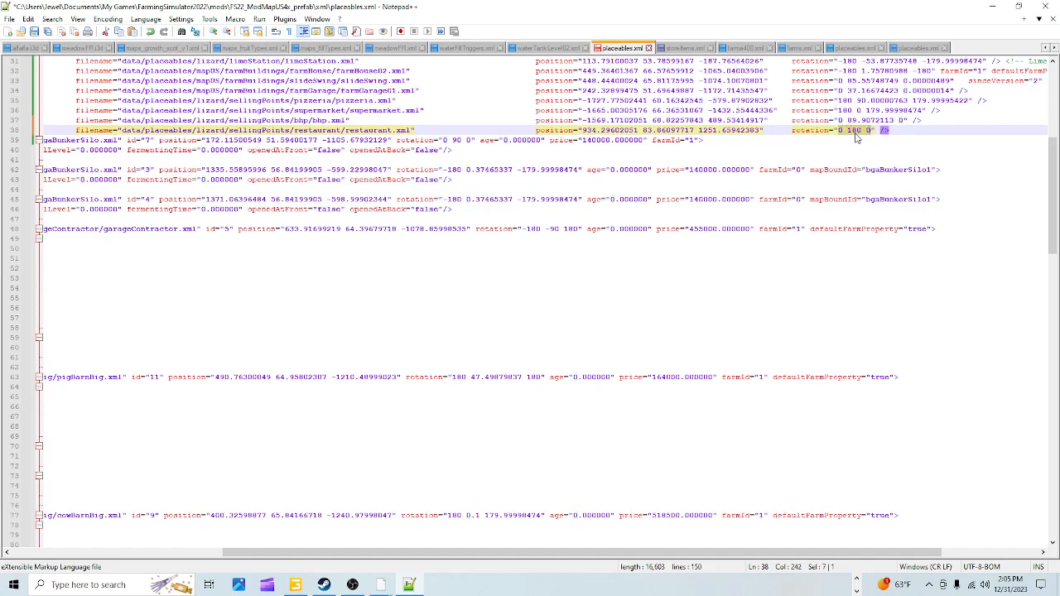
right_click(856, 137)
left_click(876, 163)
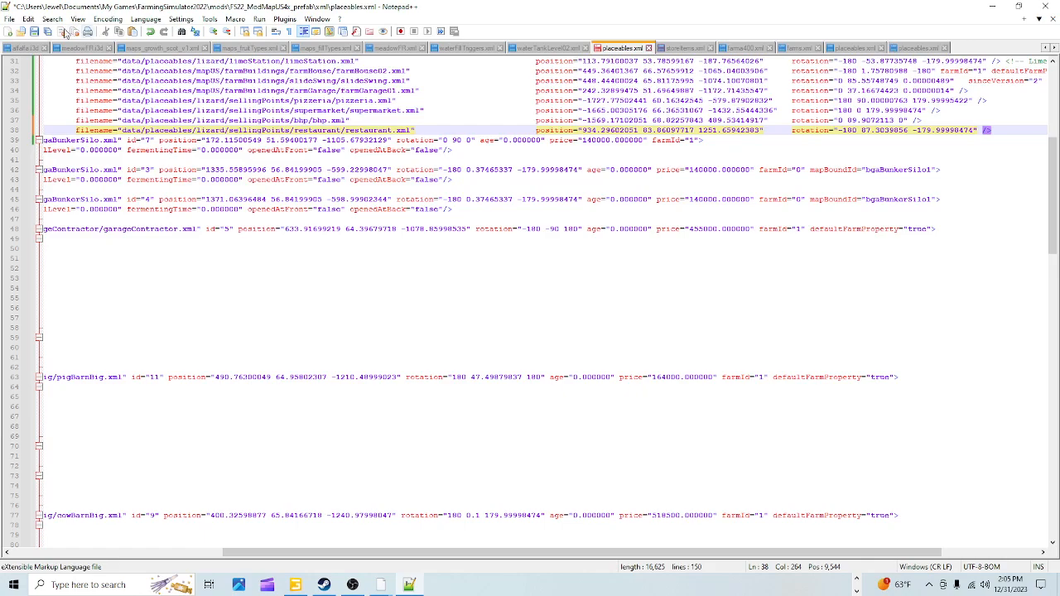
left_click(34, 31)
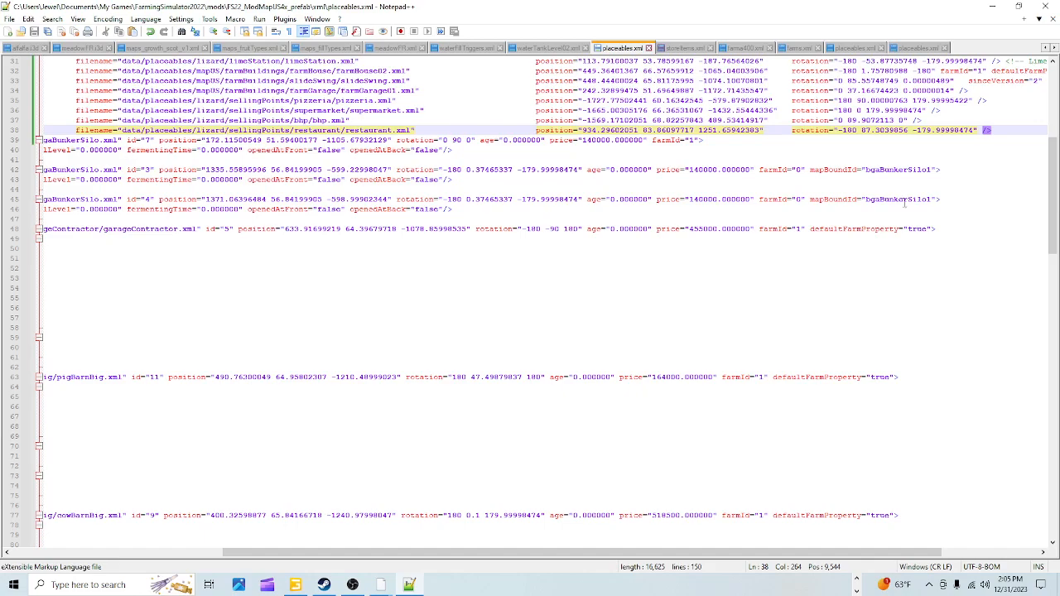
In File Explorer, open the FS22_ModMapUS4x_prefab folder under Documents/My Games/FarmingSimulator2022/mods
left_click(990, 10)
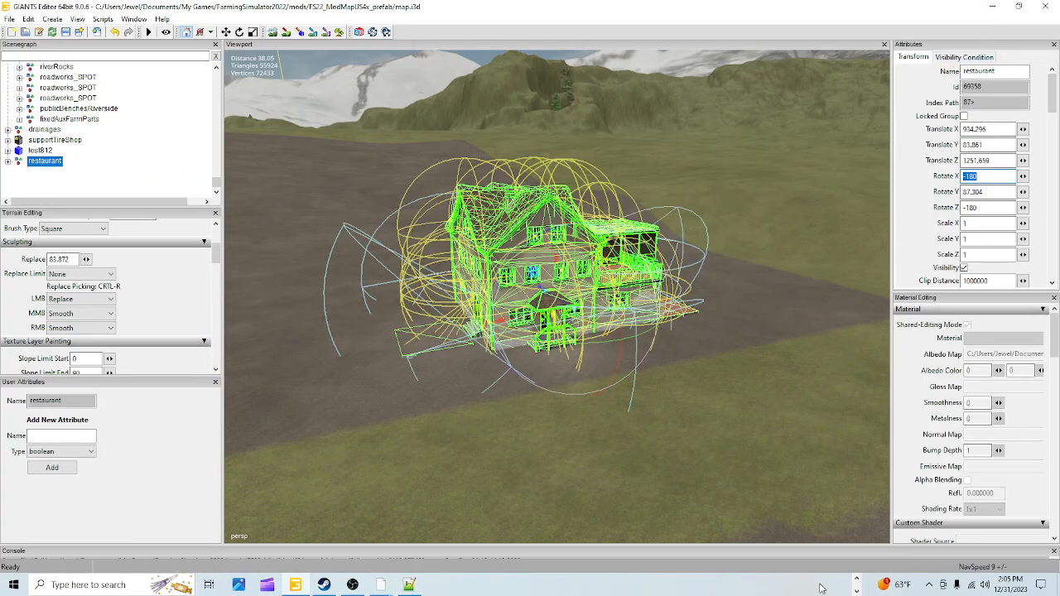
left_click(856, 579)
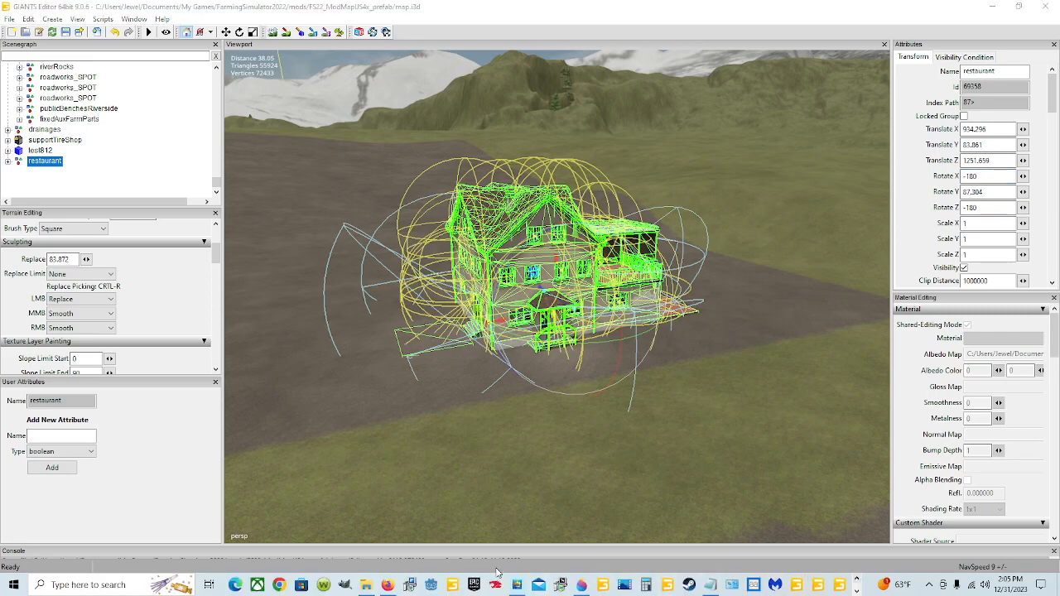
left_click(365, 585)
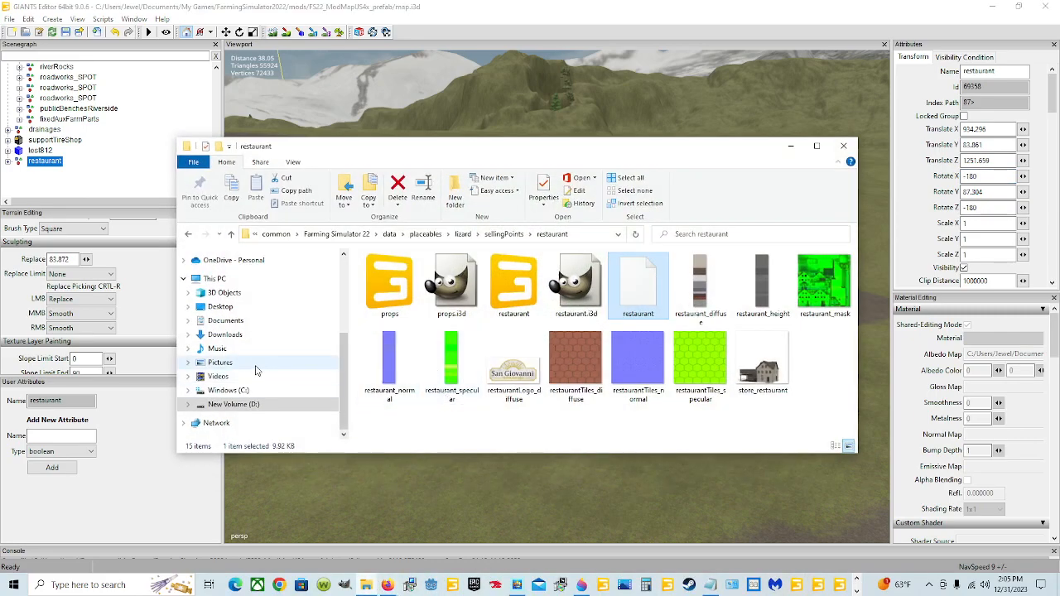
left_click(248, 320)
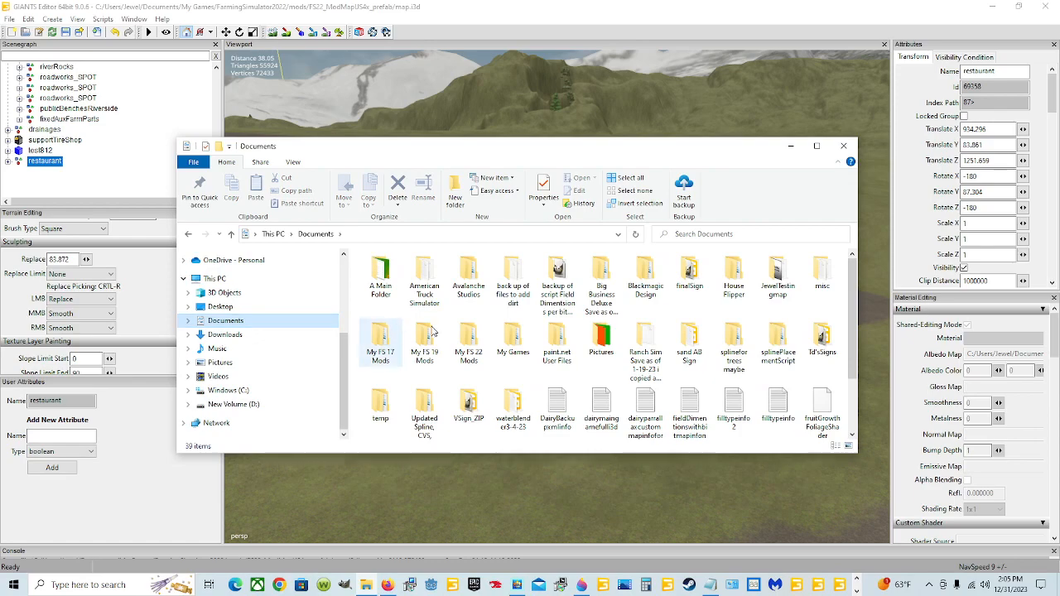
double_click(513, 338)
left_click(455, 297)
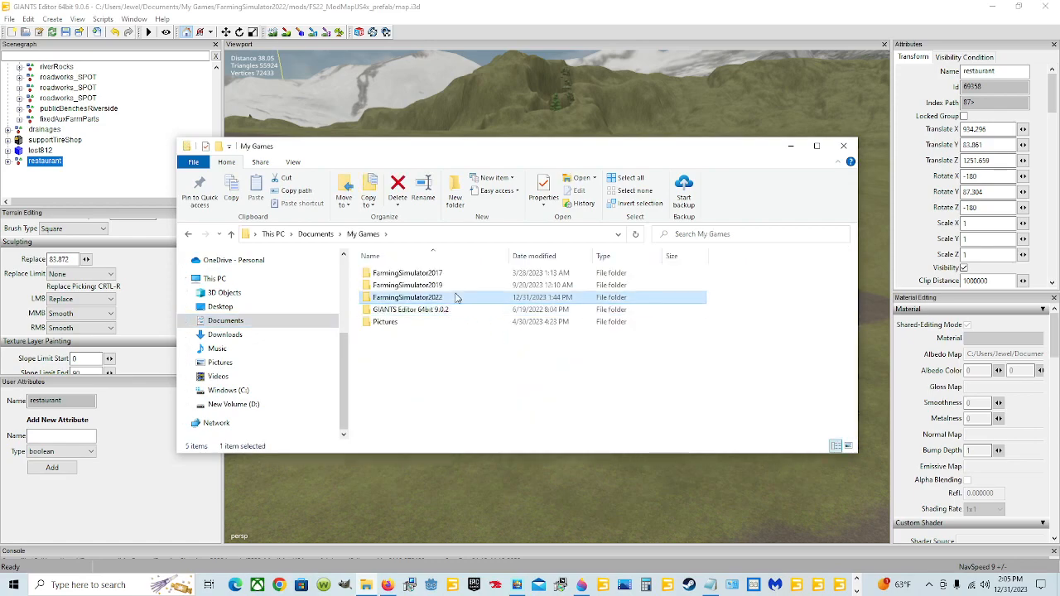
double_click(454, 297)
double_click(397, 370)
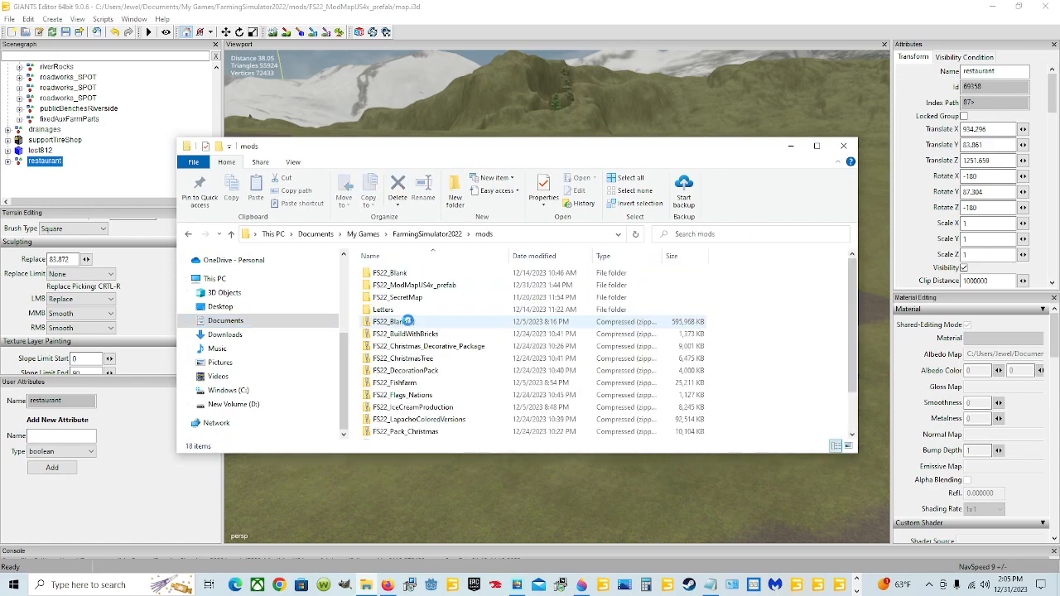
double_click(405, 284)
Open the mod folder's storeItems file for editing in Notepad++
scroll(389, 397, "down", 2)
scroll(389, 397, "down", 3)
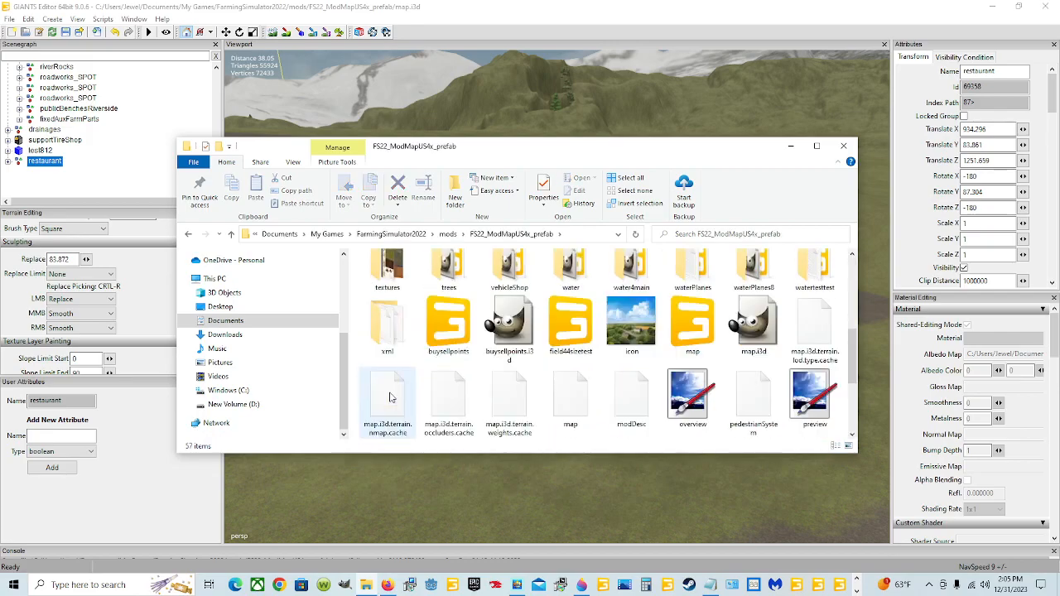
right_click(404, 338)
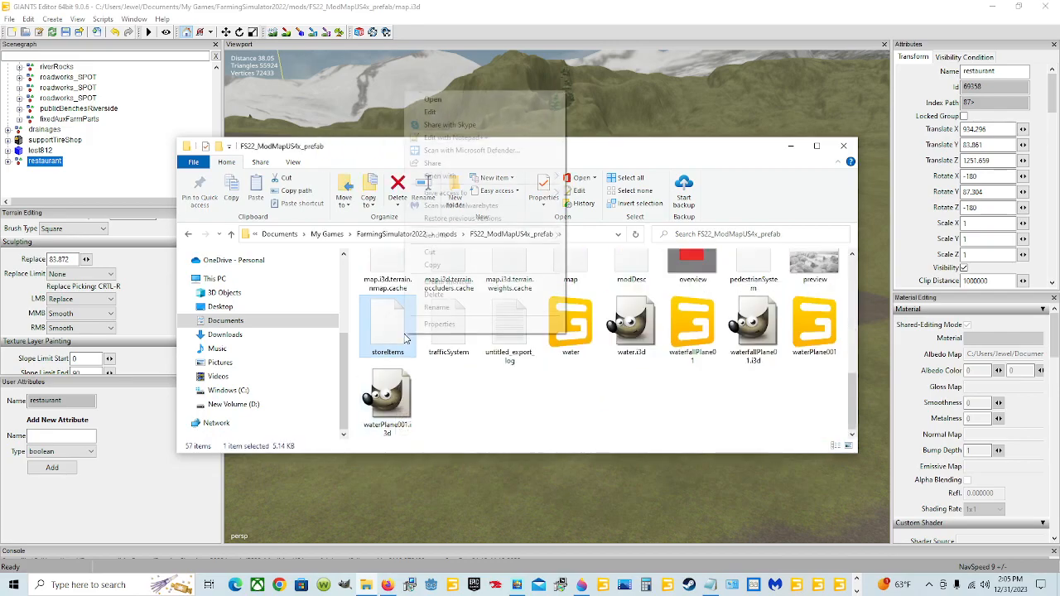
left_click(455, 139)
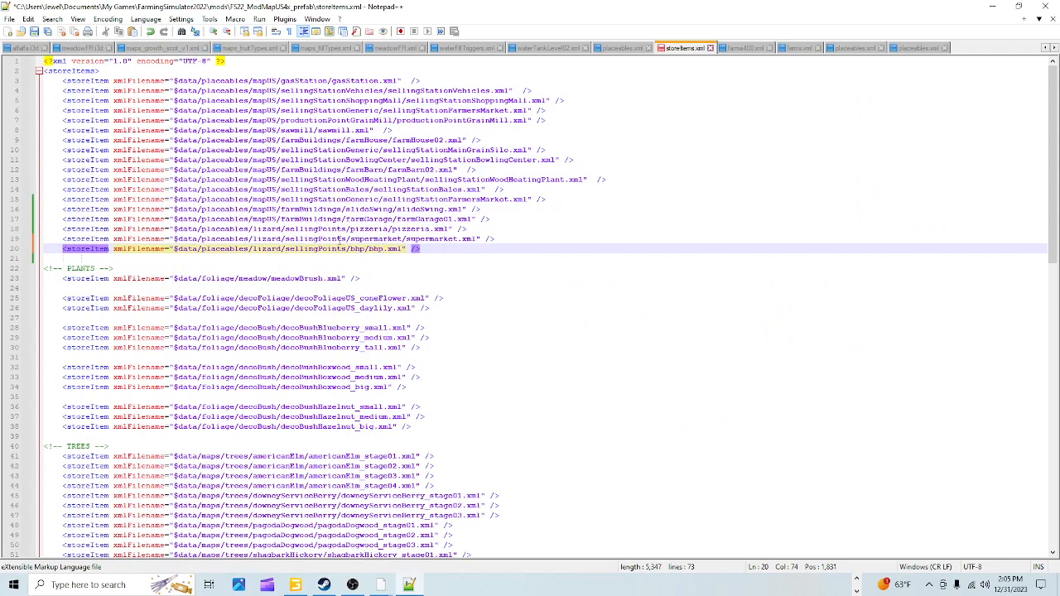
Duplicate the bhp.xml storeItem line onto a new line directly below it
left_click(423, 249)
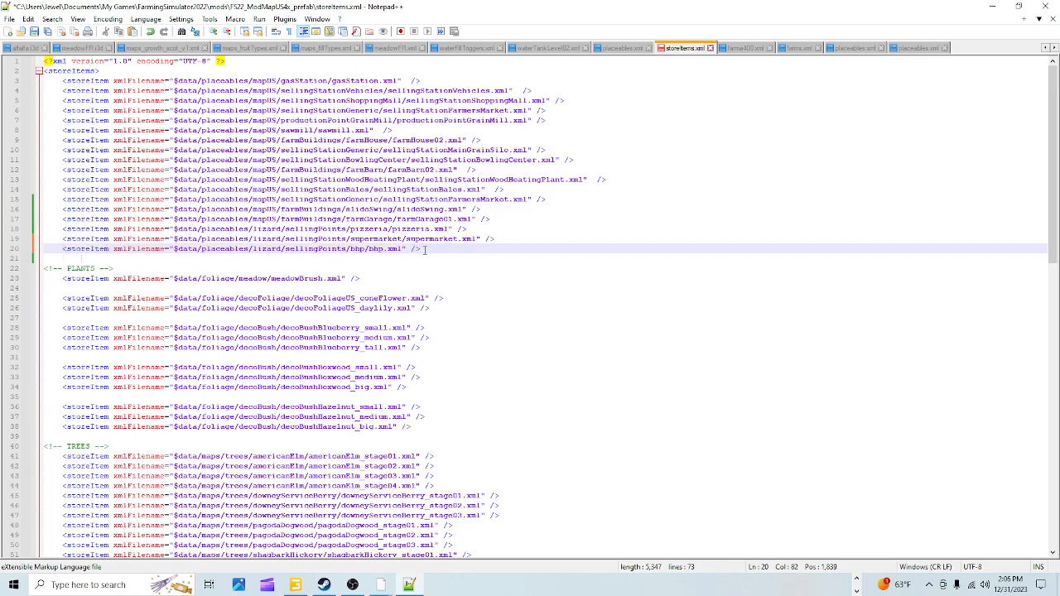
left_click_drag(424, 250, 3, 255)
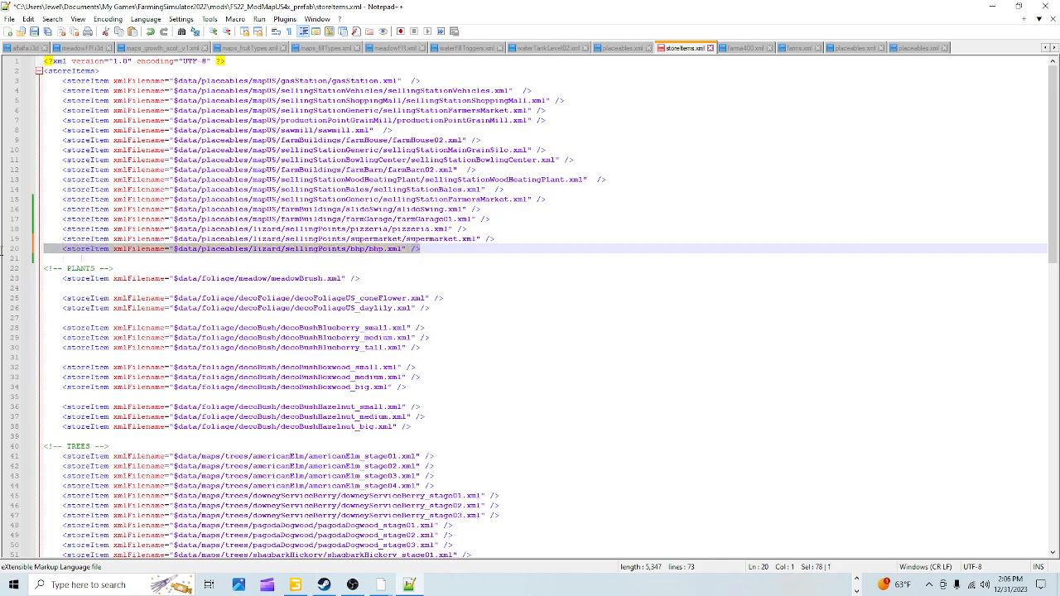
right_click(92, 254)
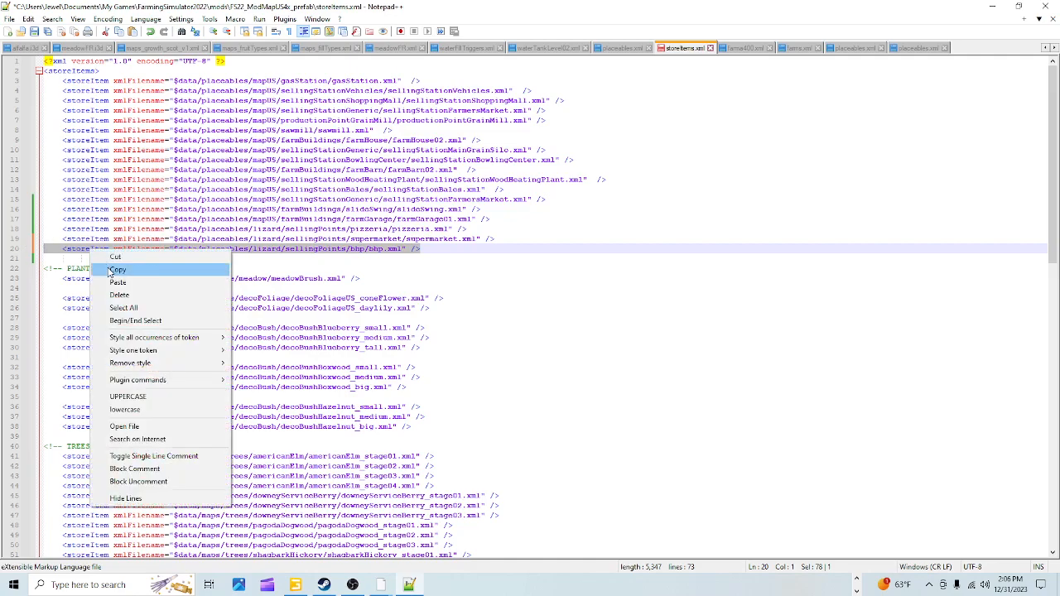
left_click(109, 271)
left_click(424, 251)
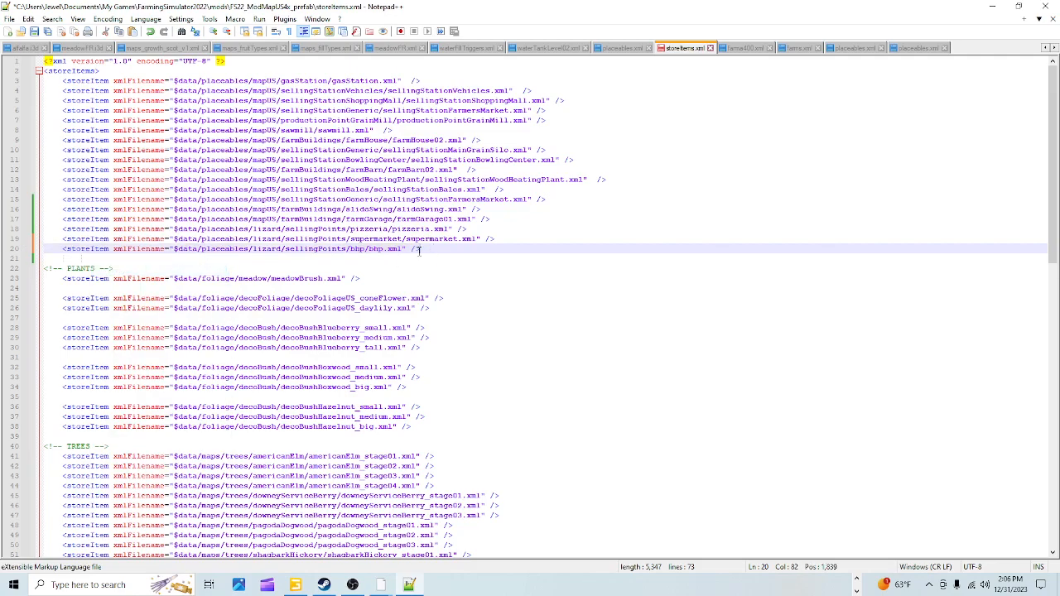
key("Return")
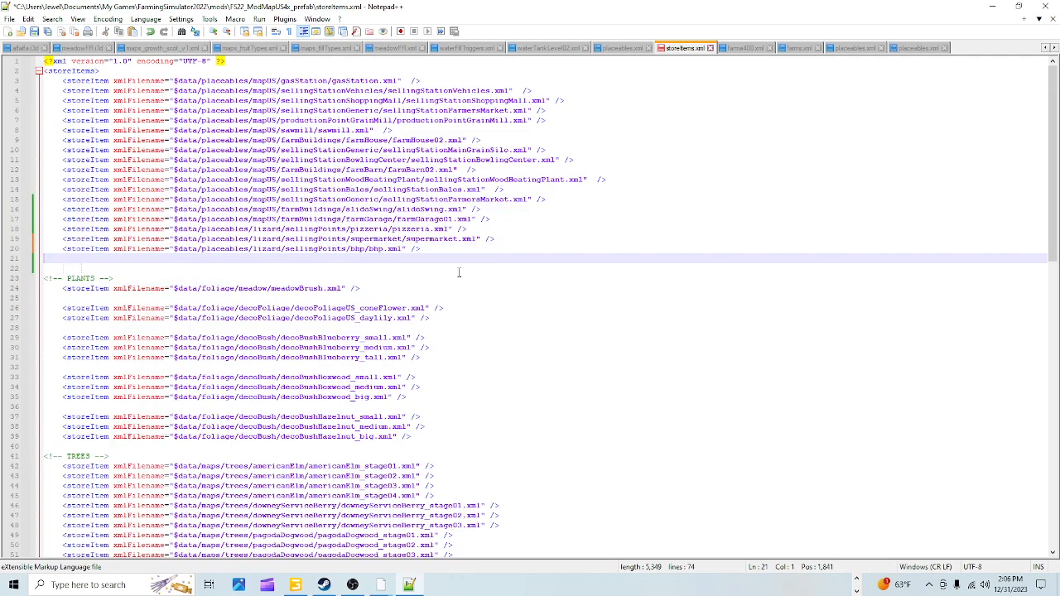
right_click(51, 258)
left_click(86, 289)
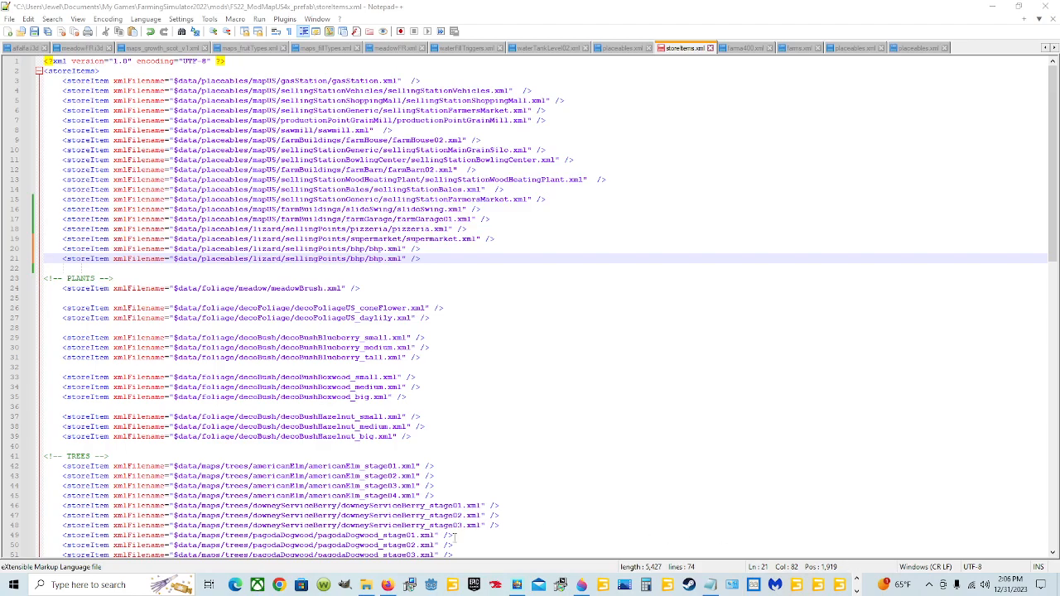
In File Explorer, open Farming Simulator 22's data folder under SteamLibrary/steamapps/common on New Volume (D:)
left_click(365, 585)
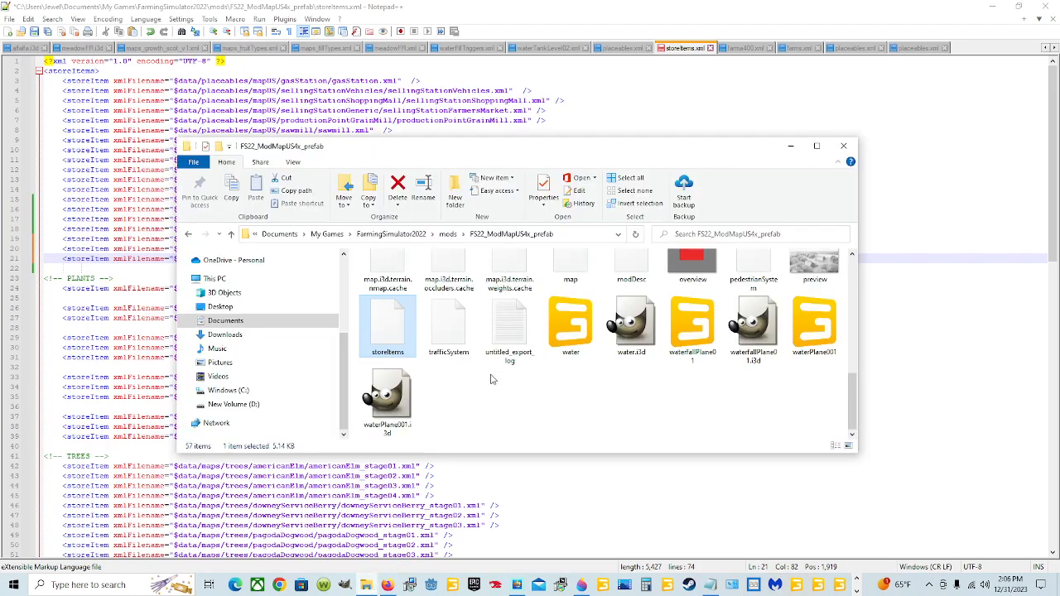
left_click(252, 405)
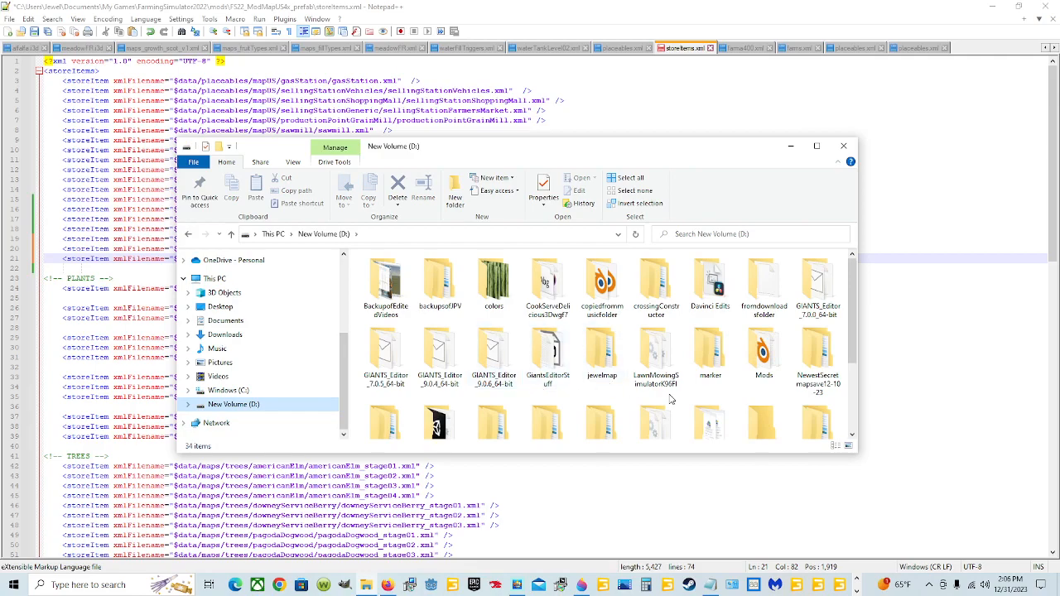
scroll(670, 394, "down", 3)
left_click(657, 321)
double_click(657, 323)
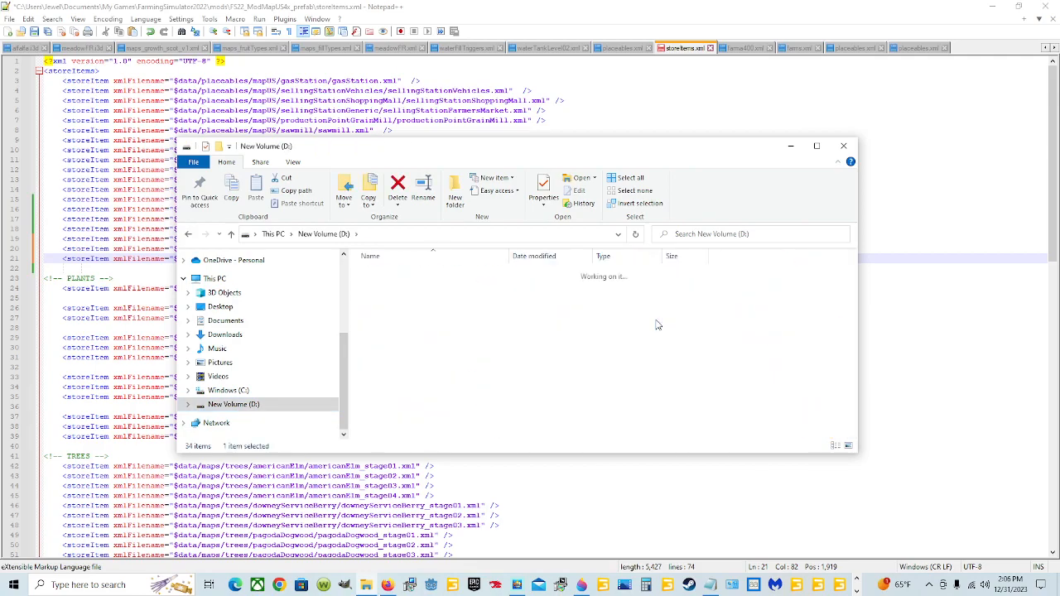
double_click(425, 274)
double_click(425, 274)
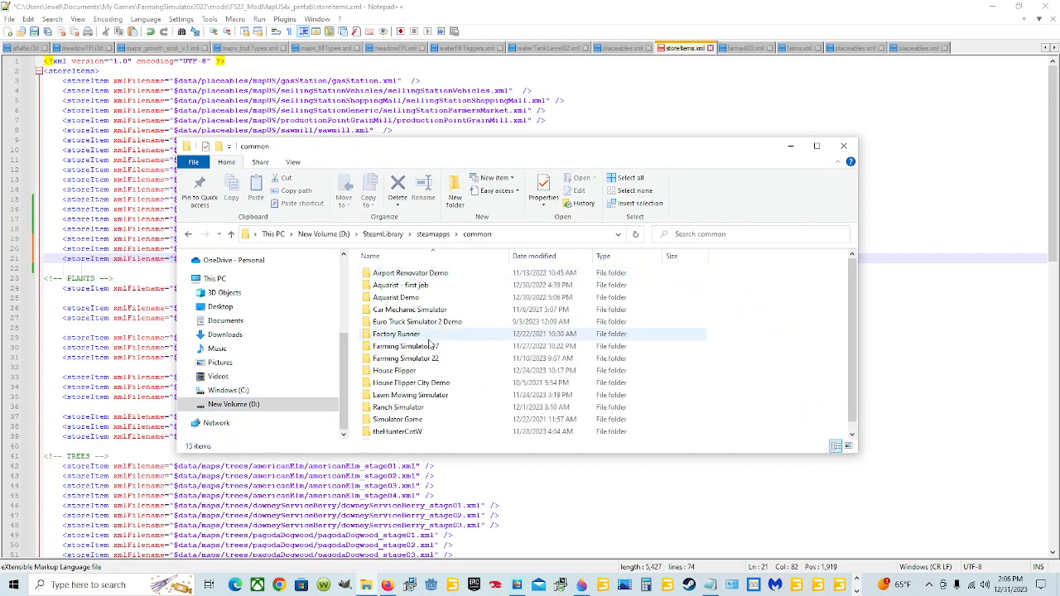
double_click(406, 357)
double_click(401, 273)
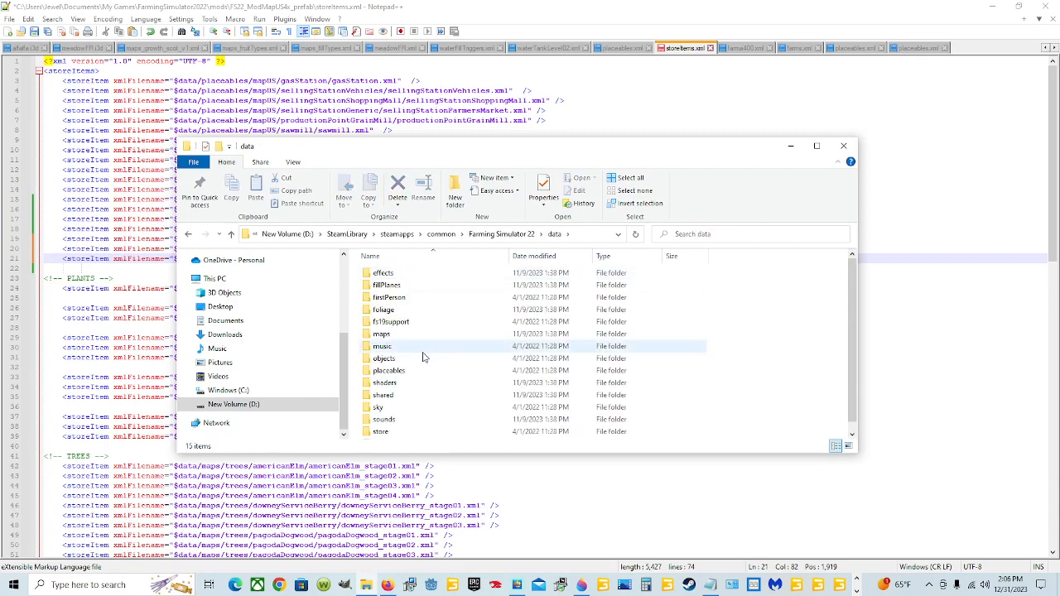
Open the restaurant folder under placeables/lizard/sellingPoints
double_click(397, 370)
double_click(402, 323)
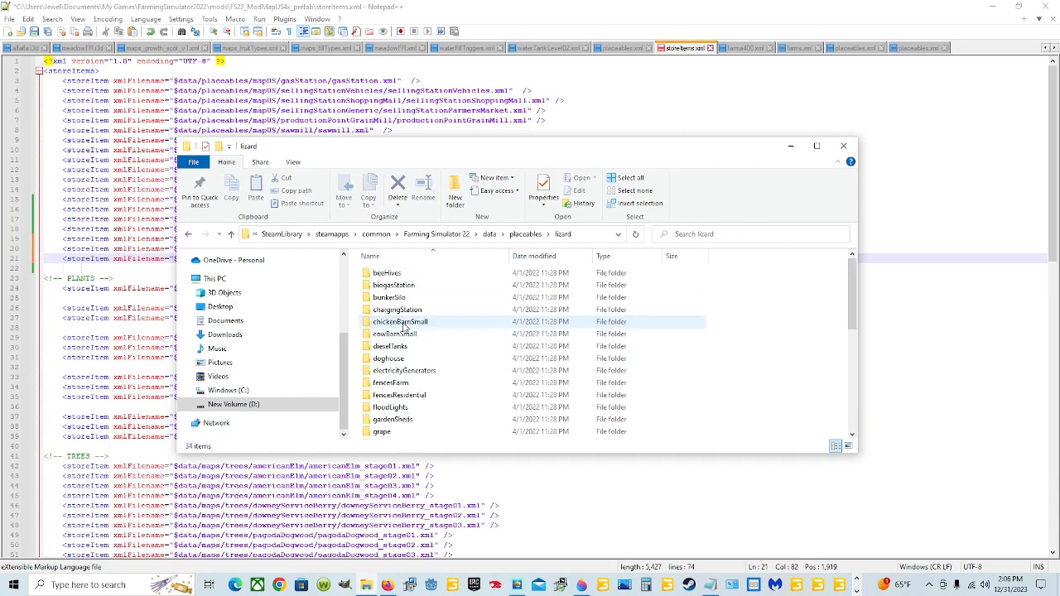
scroll(406, 352, "down", 3)
scroll(422, 373, "down", 4)
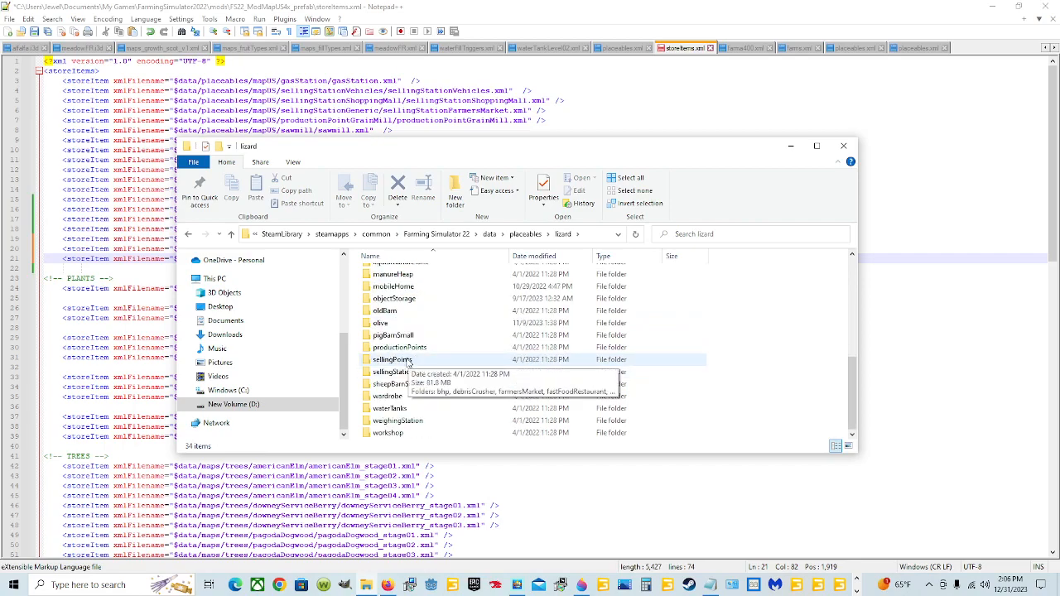
double_click(407, 361)
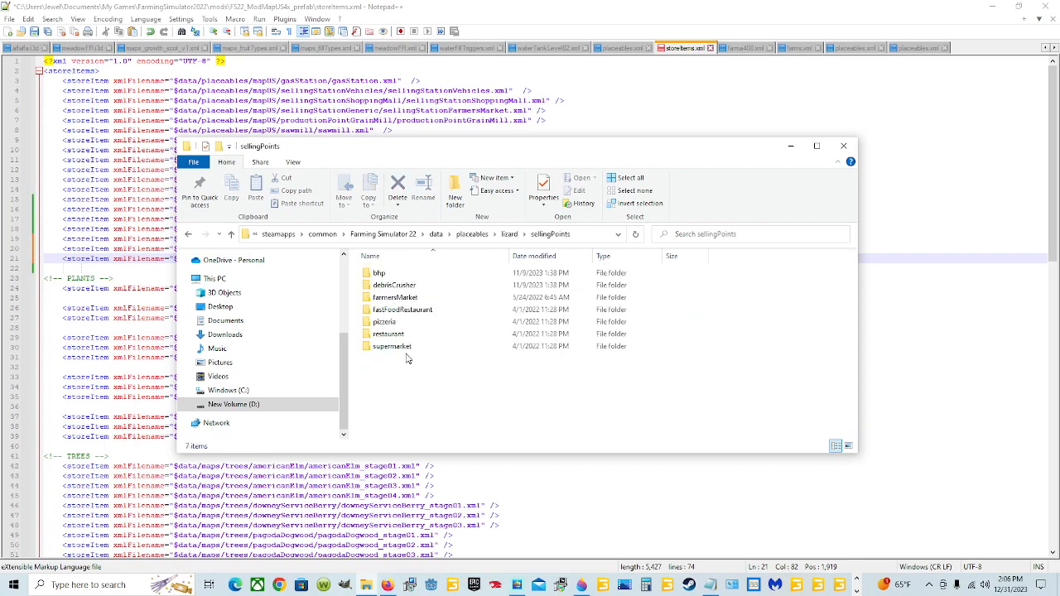
double_click(385, 334)
Copy the file name of the restaurant XML file without renaming it, and return to storeItems.xml in Notepad++
left_click(651, 319)
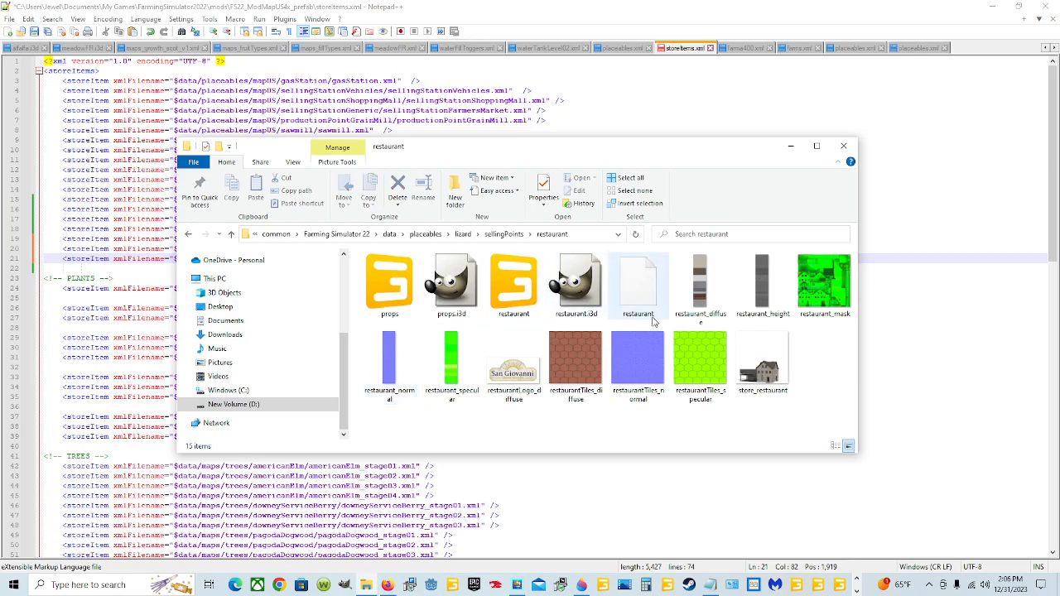
left_click(651, 319)
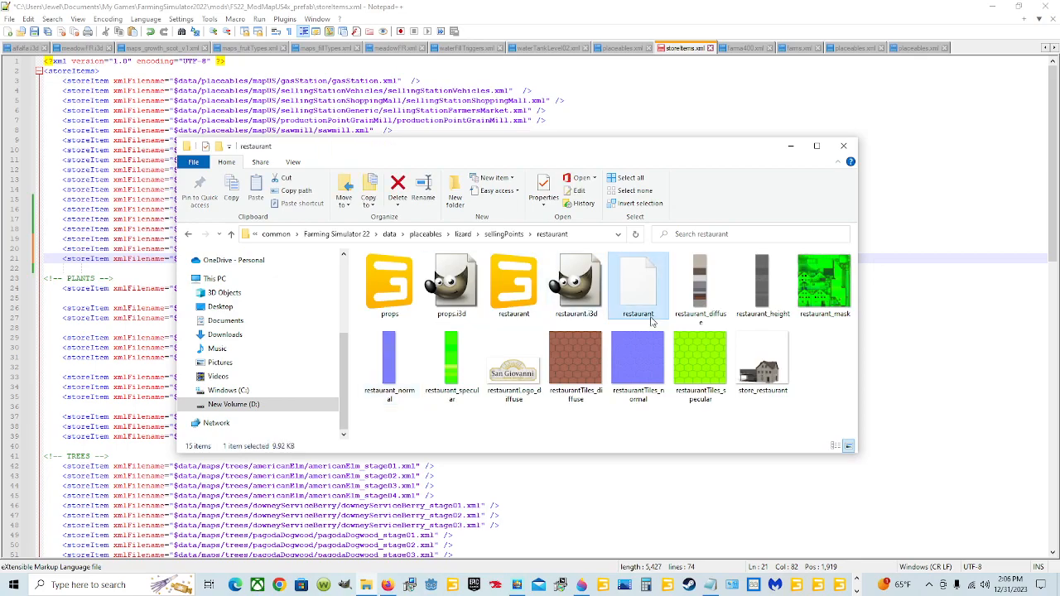
right_click(651, 319)
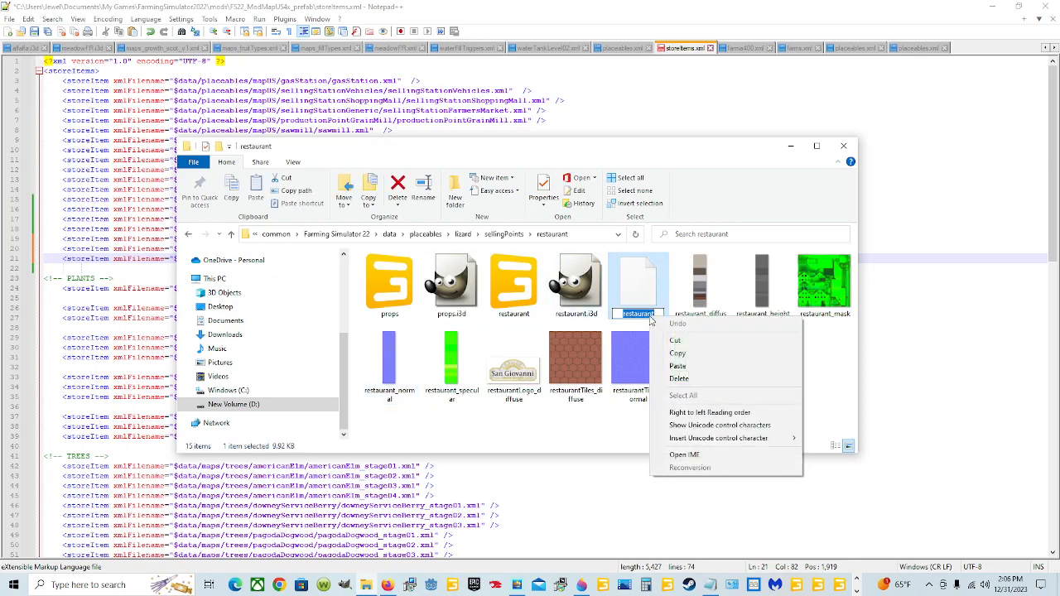
left_click(682, 356)
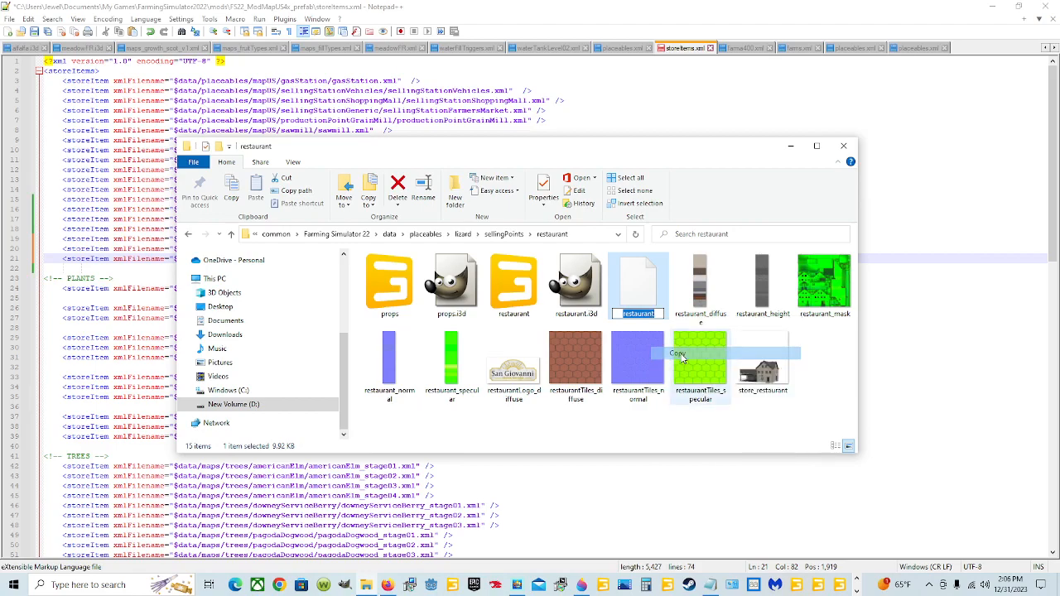
left_click(681, 308)
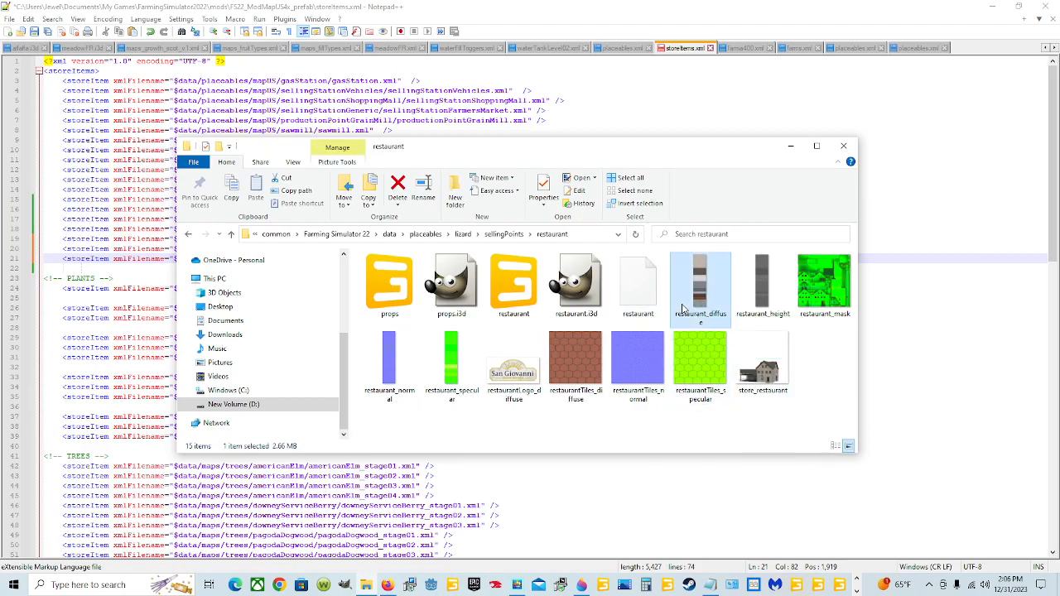
left_click(790, 146)
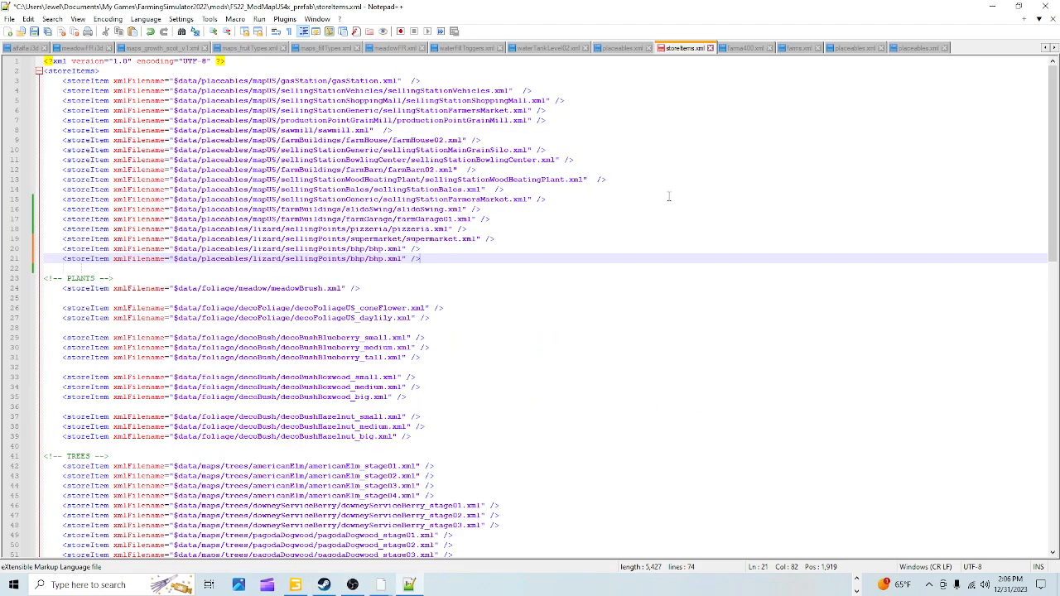
Replace both "bhp" names in the duplicated storeItem line with "restaurant", giving sellingPoints/restaurant/restaurant.xml, and save storeItems.xml
double_click(357, 258)
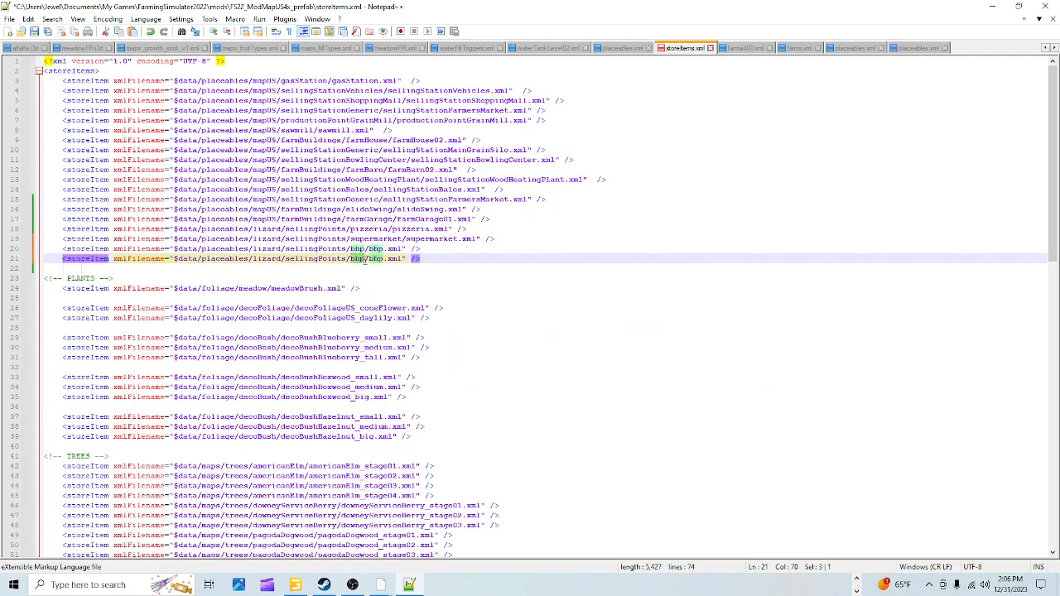
right_click(360, 262)
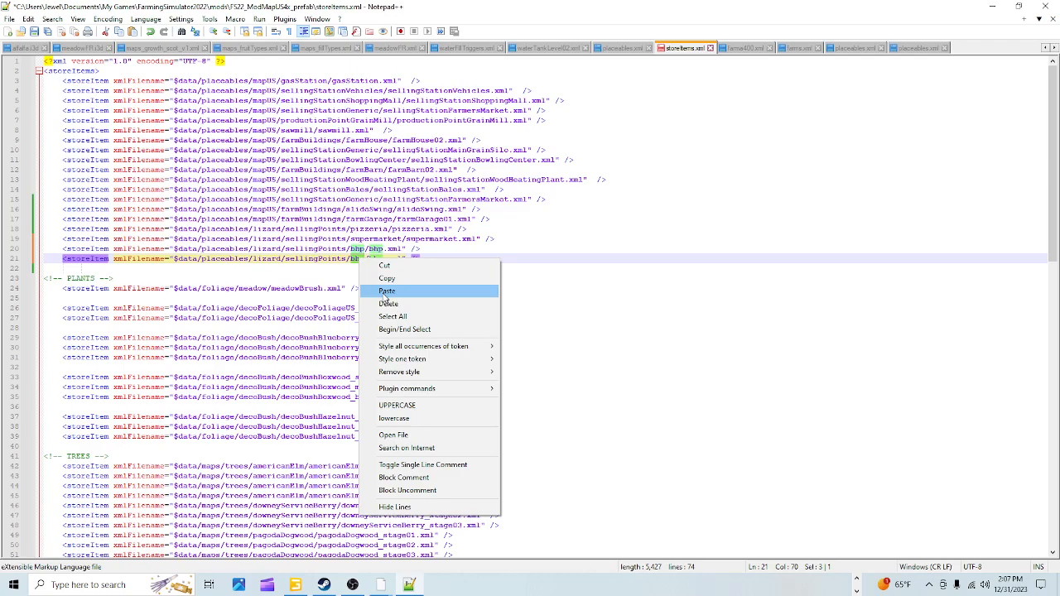
left_click(385, 292)
double_click(406, 258)
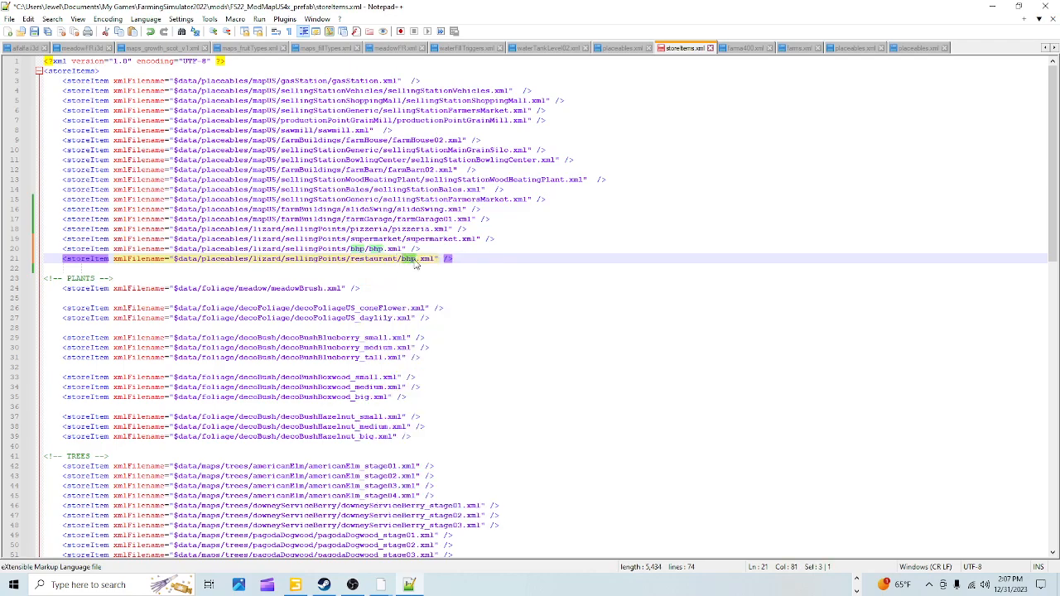
right_click(407, 262)
left_click(455, 296)
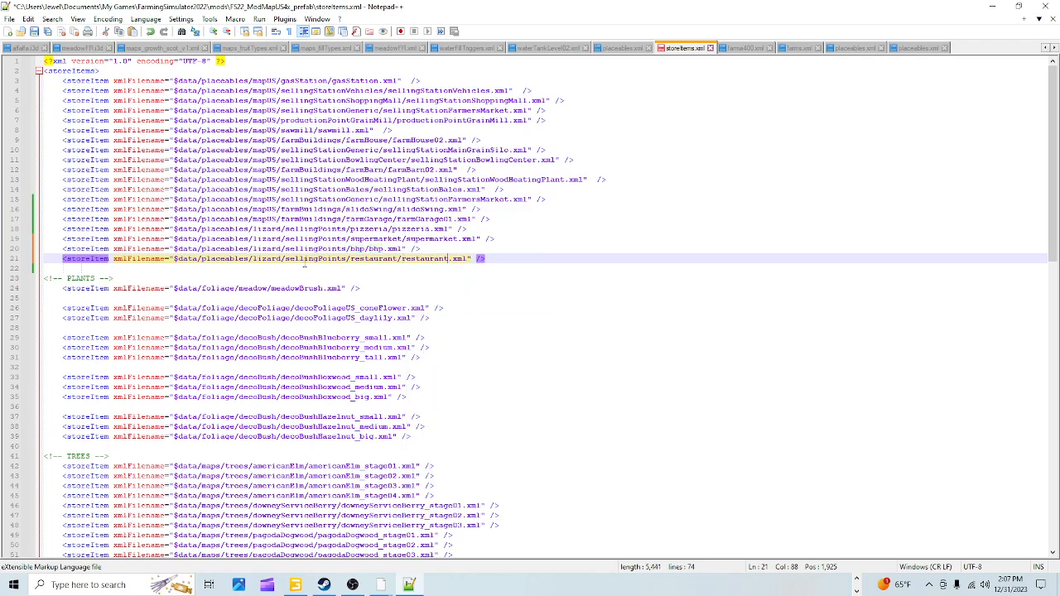
left_click(34, 31)
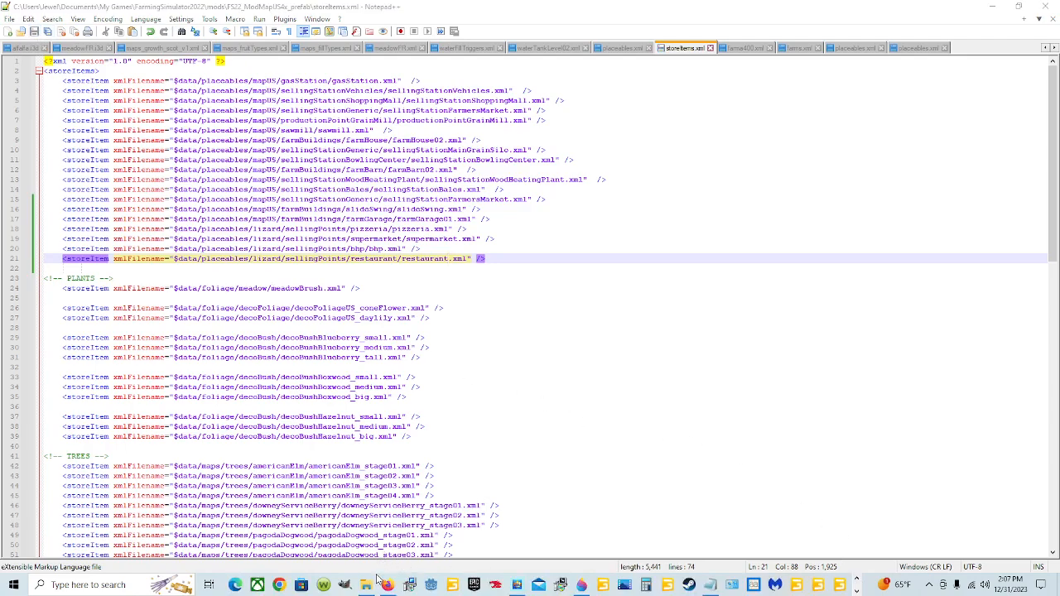
Compare the restaurant XML file's folder path in File Explorer with the restaurant entries in storeItems.xml and placeables.xml
left_click(366, 585)
left_click_drag(542, 148, 376, 277)
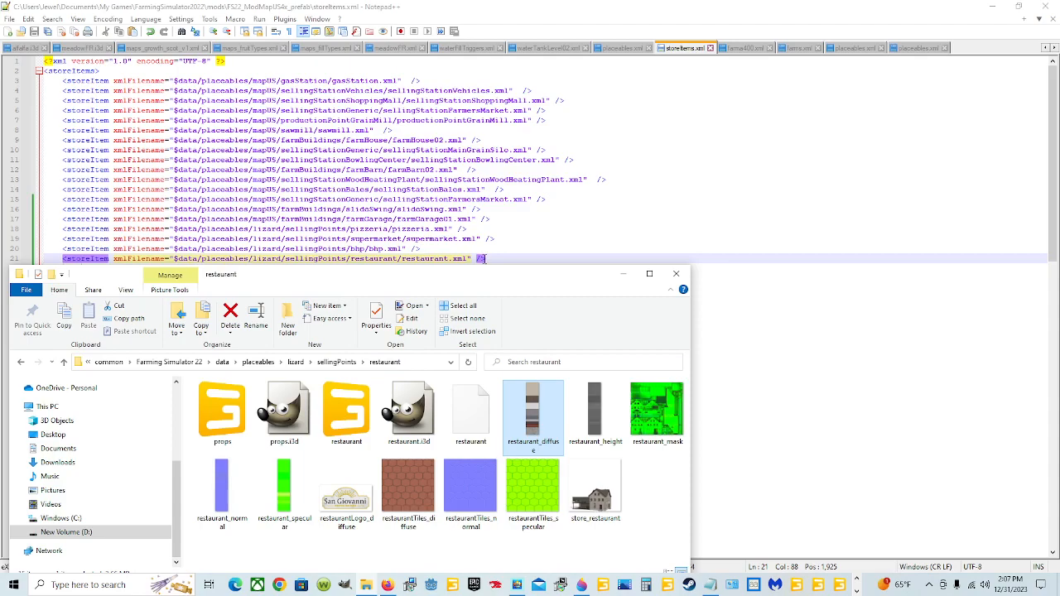
left_click(475, 431)
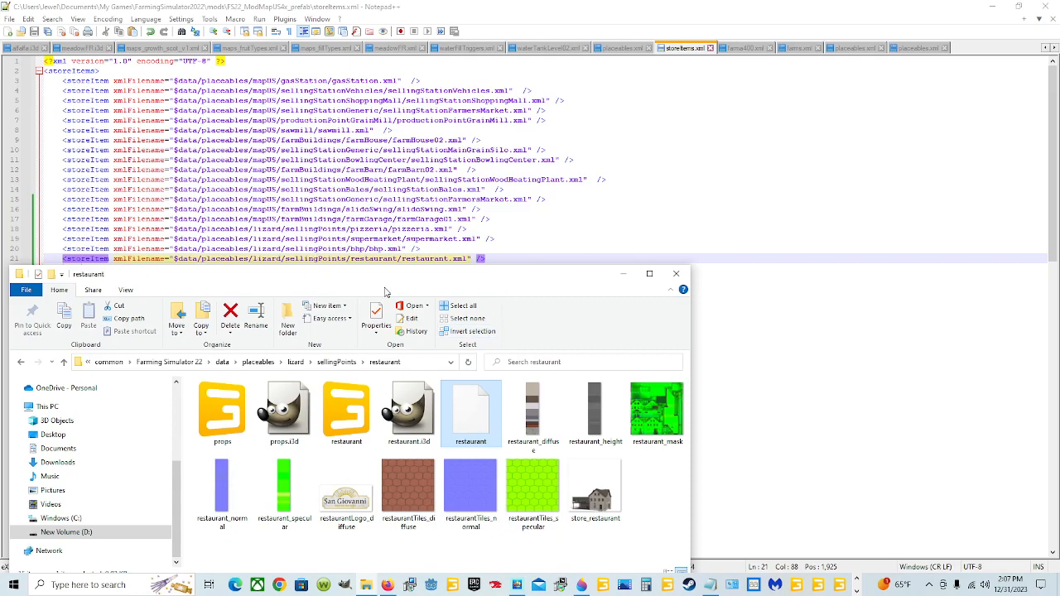
left_click(621, 49)
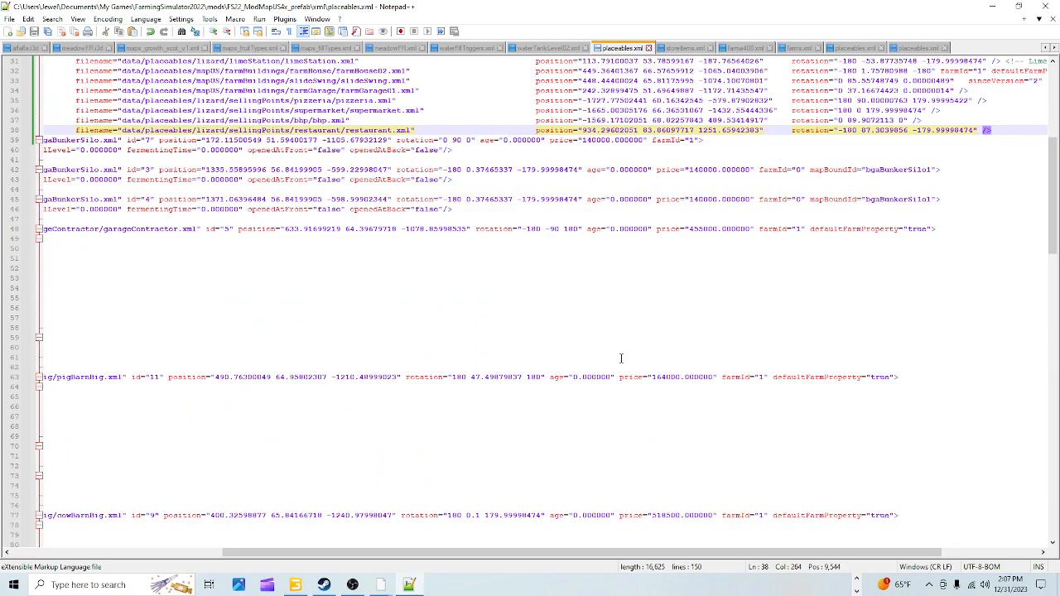
left_click(857, 580)
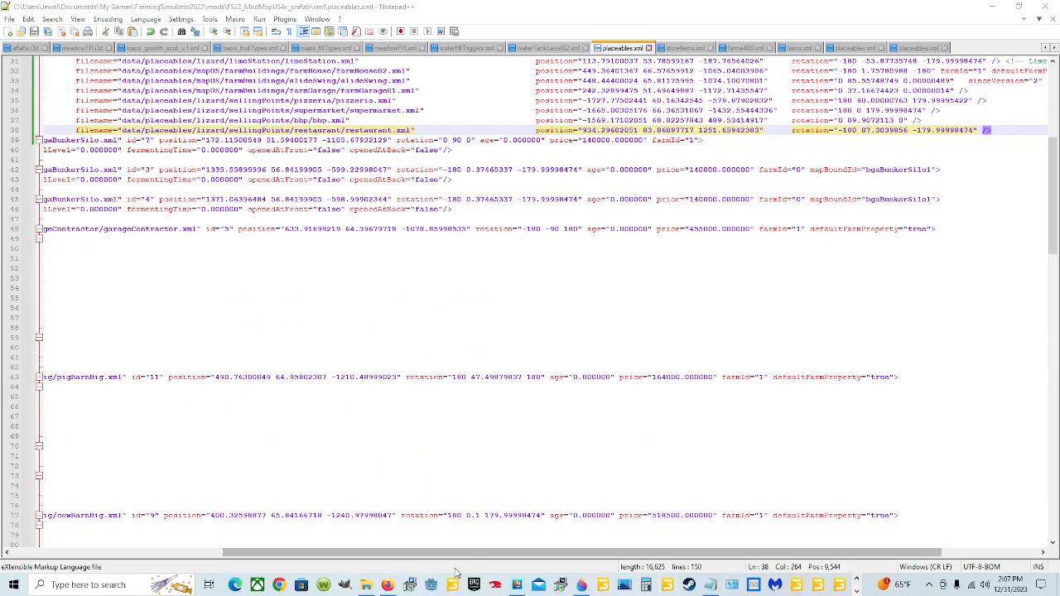
left_click(367, 583)
left_click_drag(424, 286, 482, 187)
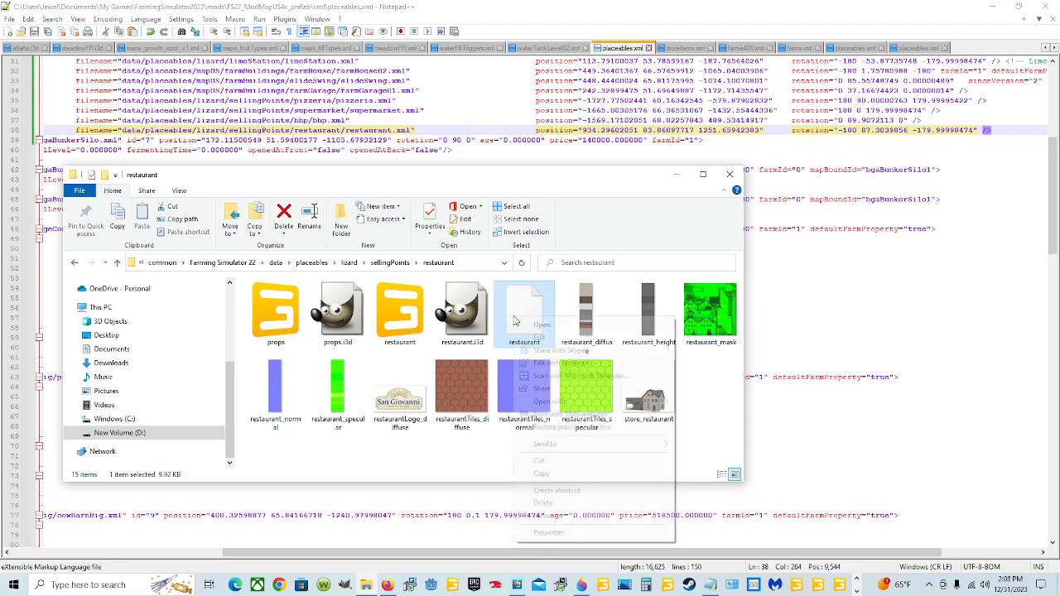
Open the game's restaurant.xml in Notepad++ for a brief look, and go back to the restaurant folder
right_click(513, 320)
left_click(551, 362)
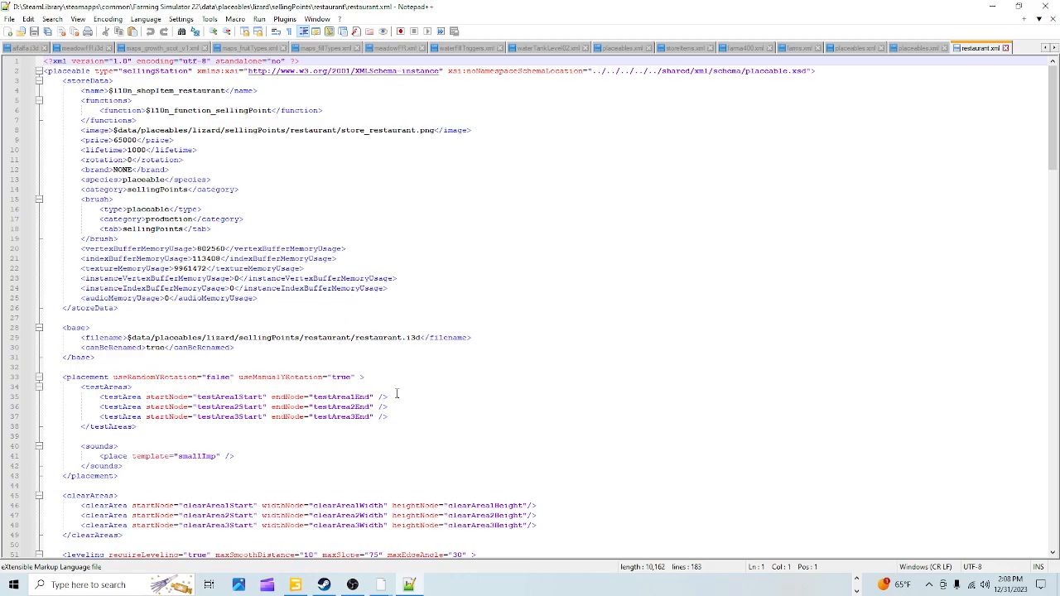
left_click(992, 5)
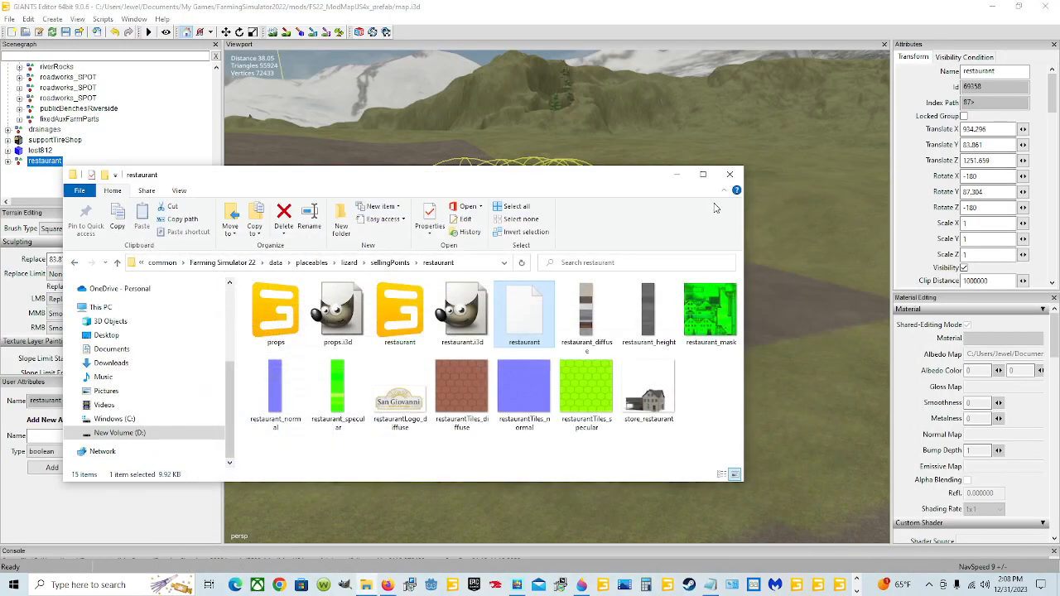
left_click_drag(471, 181, 614, 177)
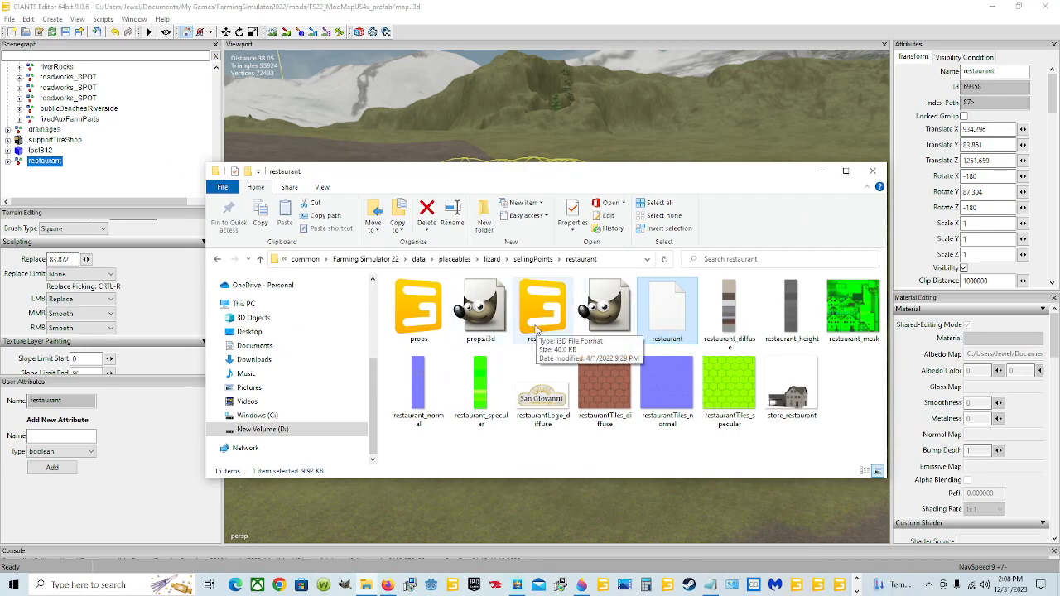
Bring up restaurant.xml in Notepad++ again and examine its store data, areas, trigger markers, hotspots and lights
right_click(670, 318)
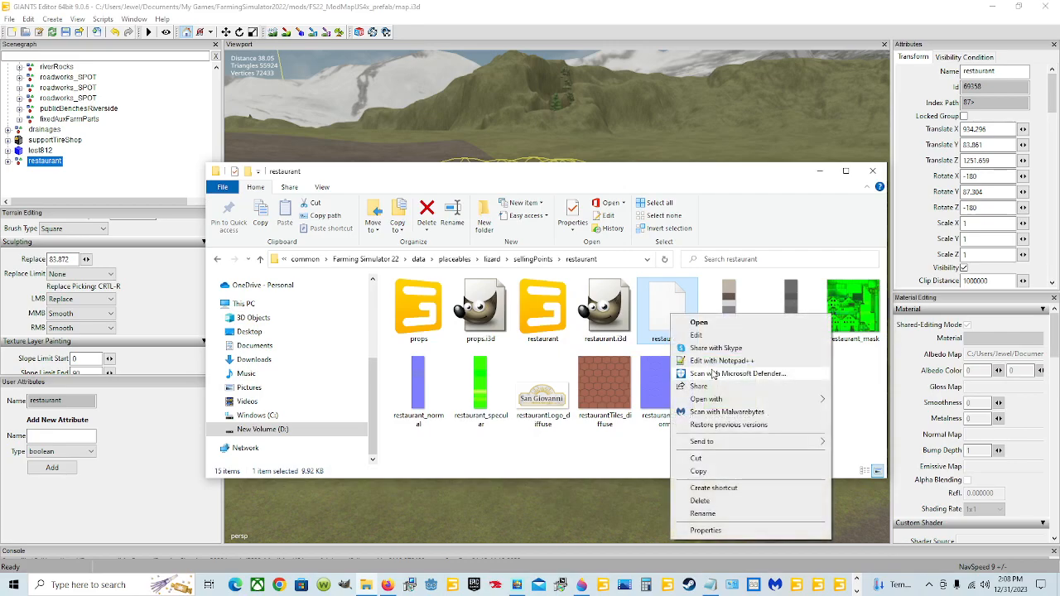
left_click(721, 362)
scroll(567, 327, "down", 8)
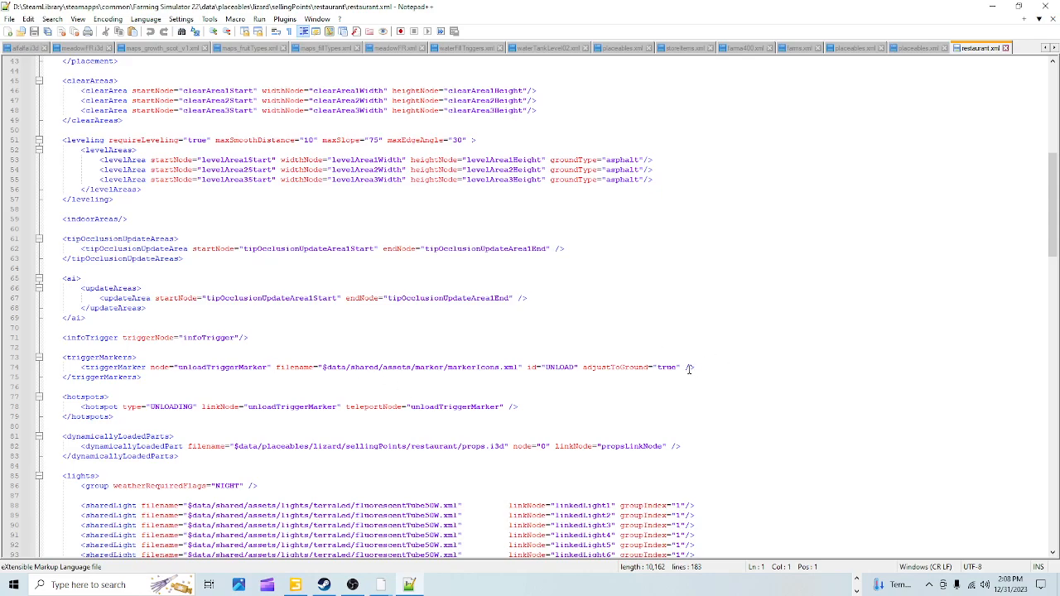
scroll(688, 368, "down", 3)
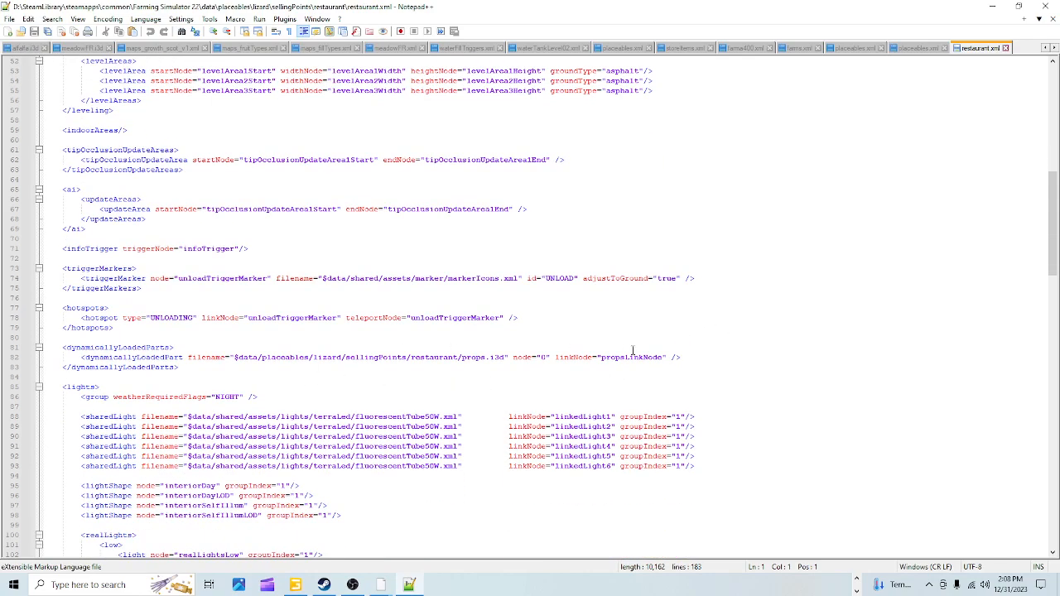
scroll(620, 360, "up", 7)
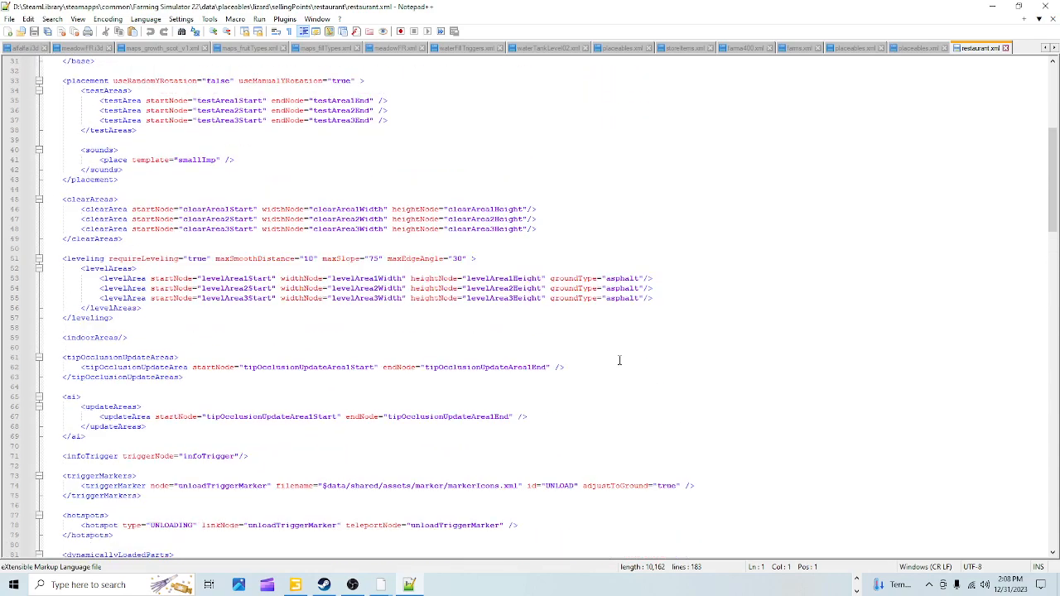
scroll(618, 360, "up", 10)
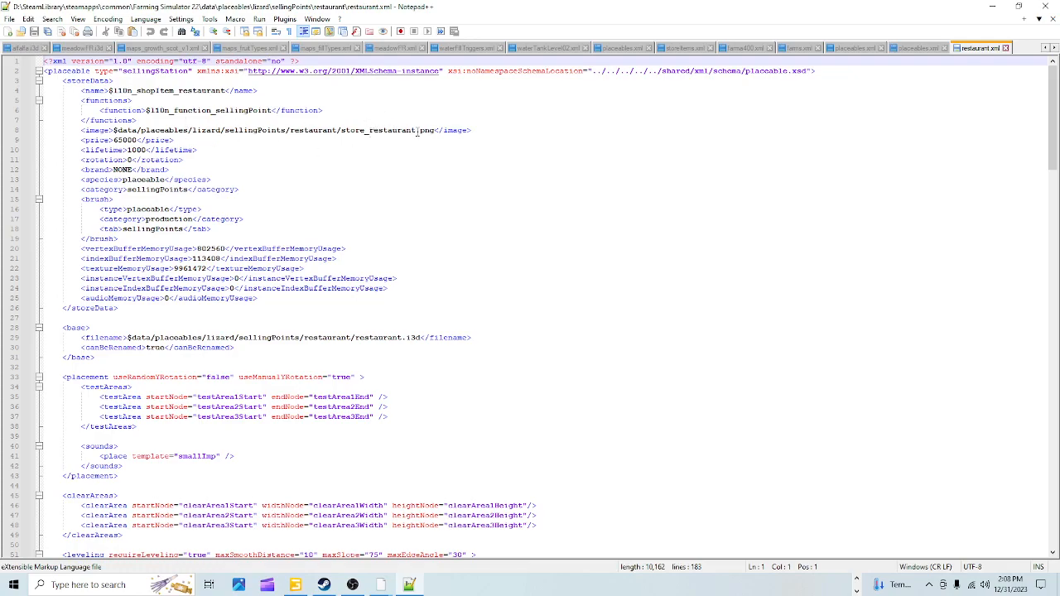
Point out the store_restaurant image in the restaurant folder, and switch back to the restaurant model in GIANTS Editor
left_click(992, 6)
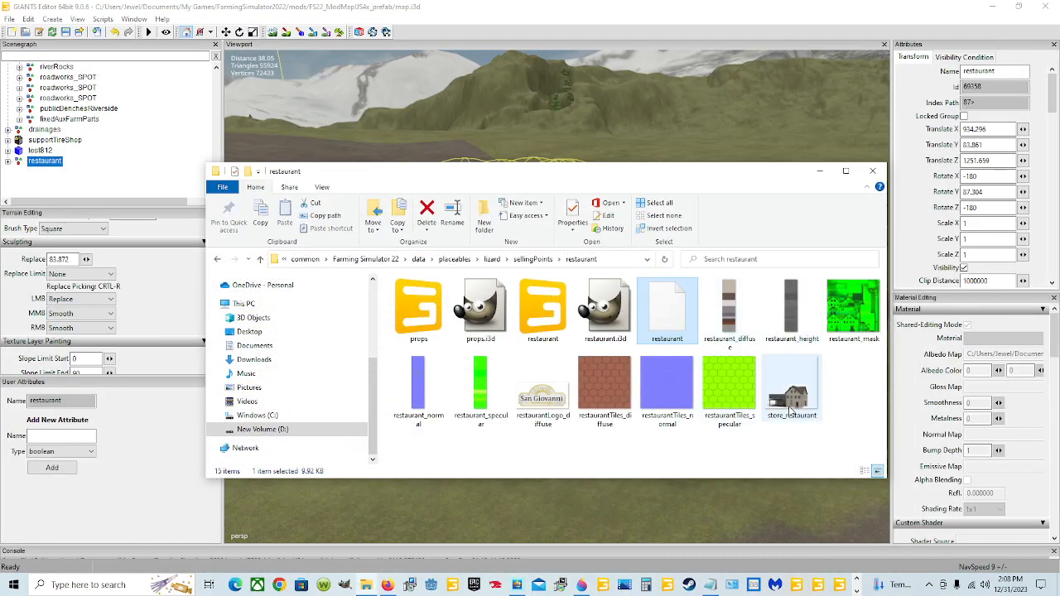
left_click(766, 396)
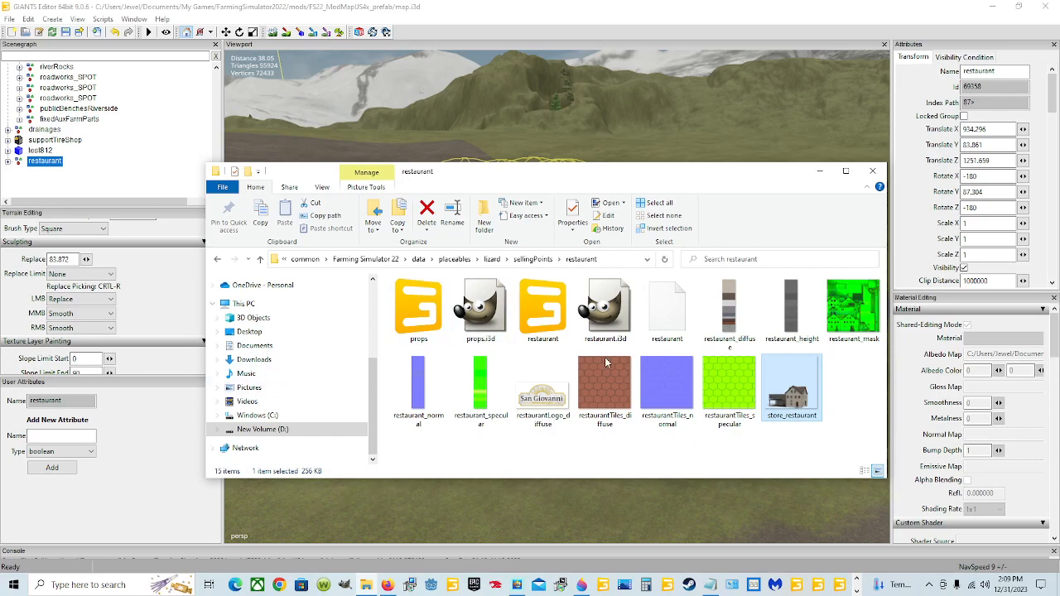
left_click(809, 176)
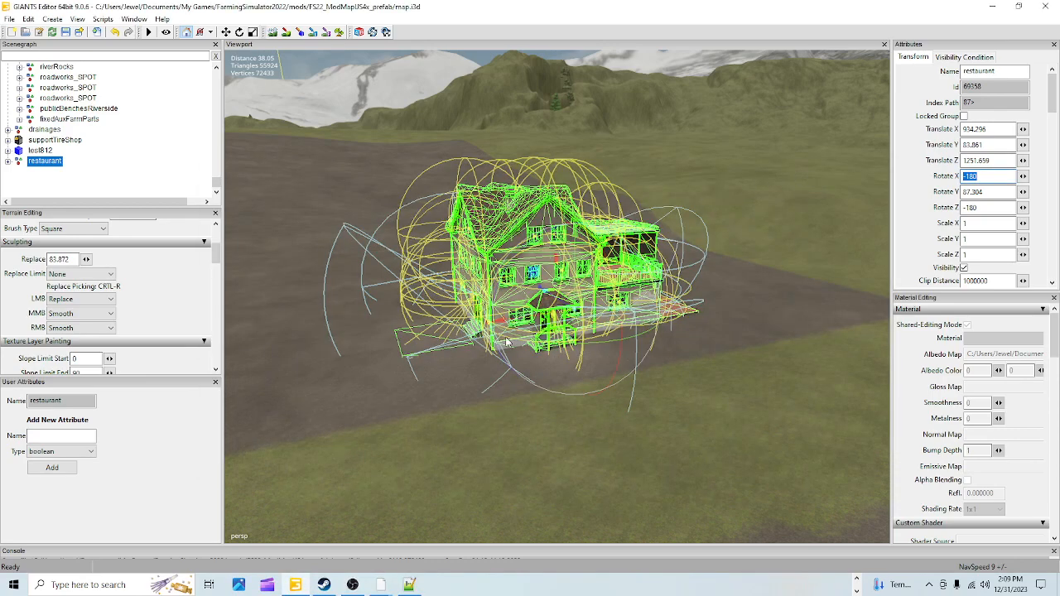
Examine the restaurant's placement on the terrain from several angles and distances, including its ground contact and surrounding lights and markers
left_click_drag(637, 276, 637, 304, "alt")
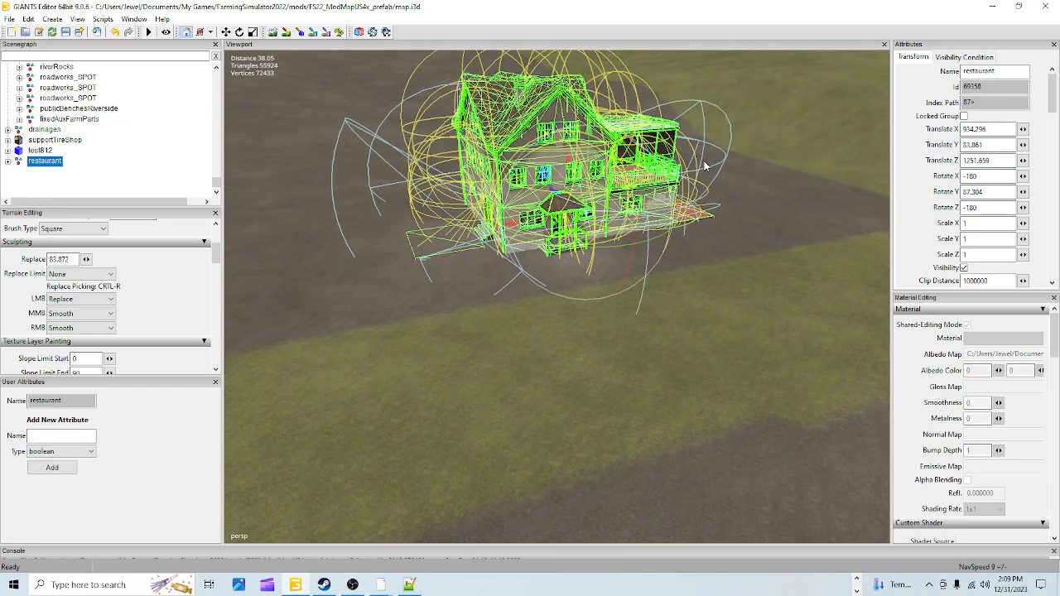
right_click_drag(700, 170, 564, 433, "alt")
left_click_drag(564, 433, 628, 431, "alt")
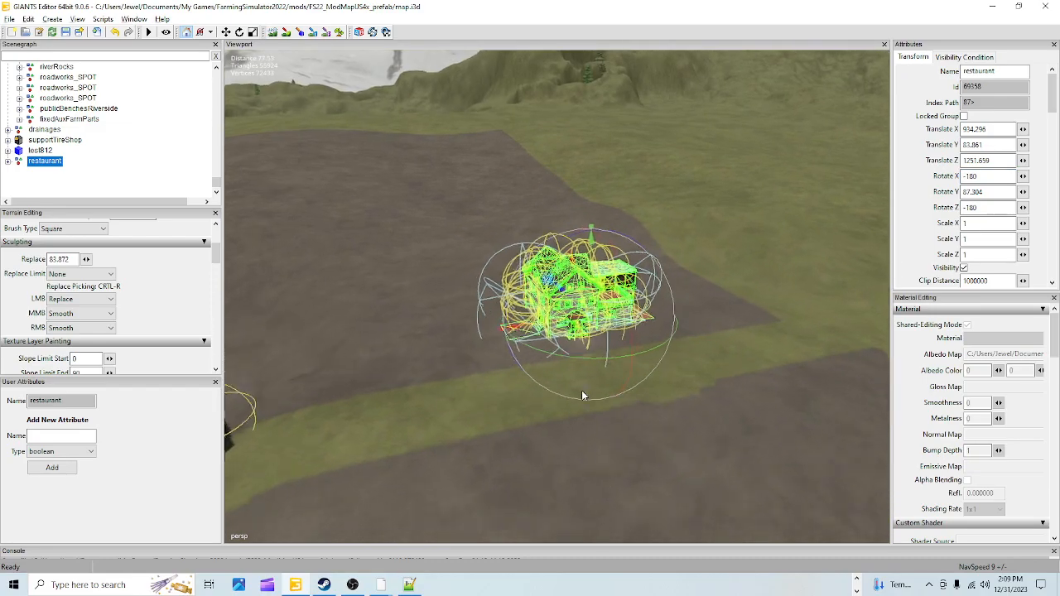
scroll(582, 395, "up", 3)
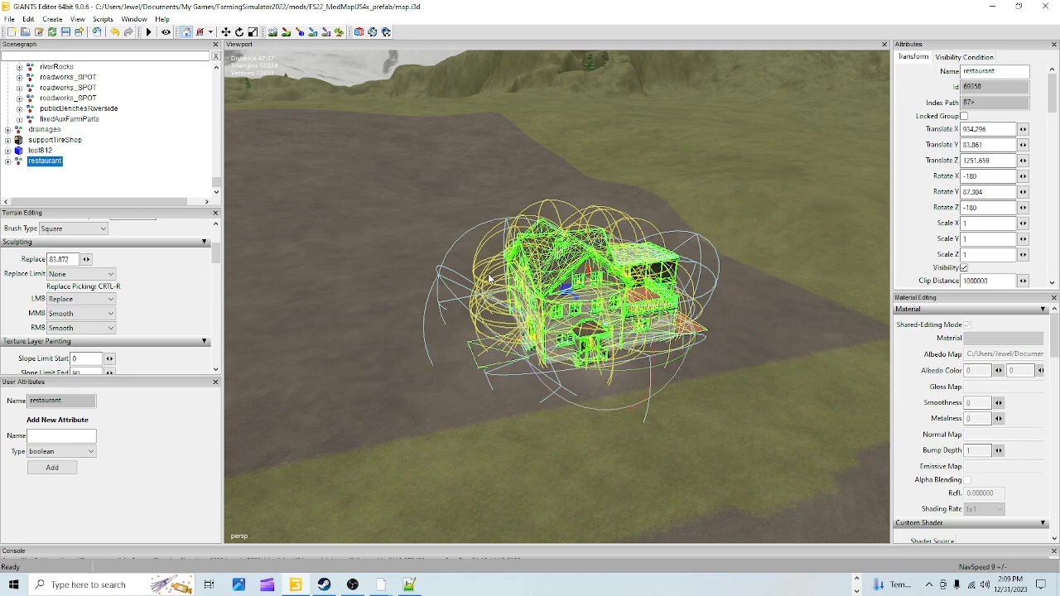
mouse_move(563, 310)
left_mouse_down("alt")
mouse_move(576, 334)
mouse_move(578, 320)
left_mouse_up("alt")
scroll(561, 380, "up", 5)
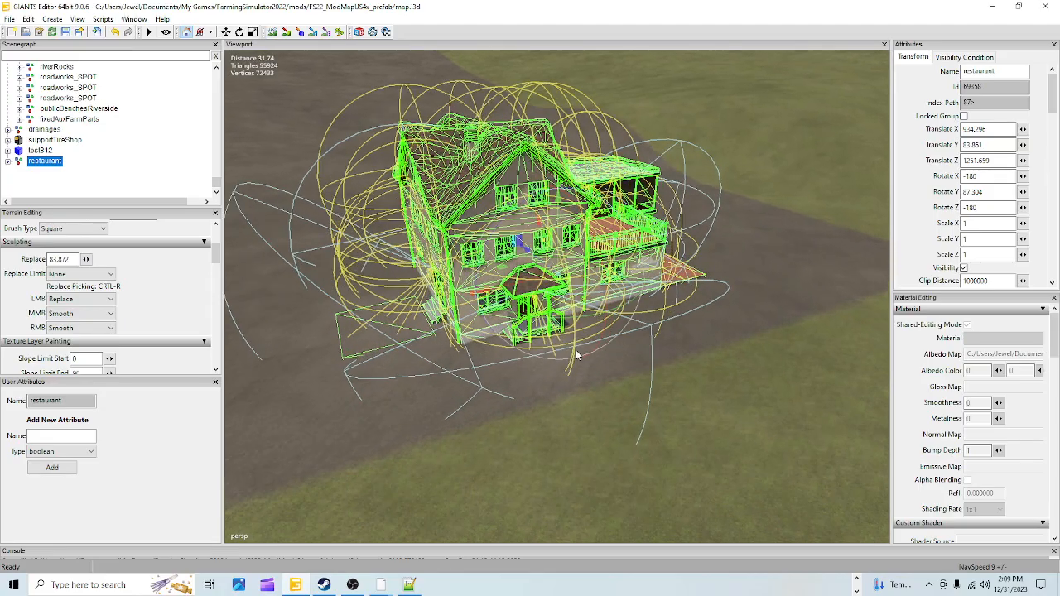
scroll(577, 358, "up", 4)
left_click_drag(577, 362, 563, 340, "alt")
scroll(547, 337, "down", 4)
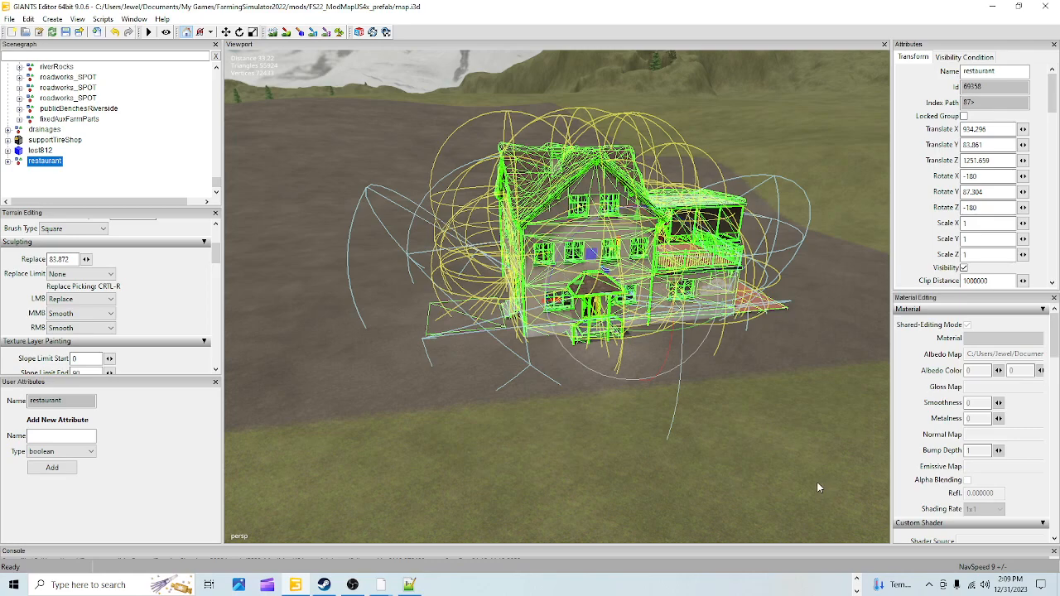
left_click_drag(811, 484, 819, 483, "alt")
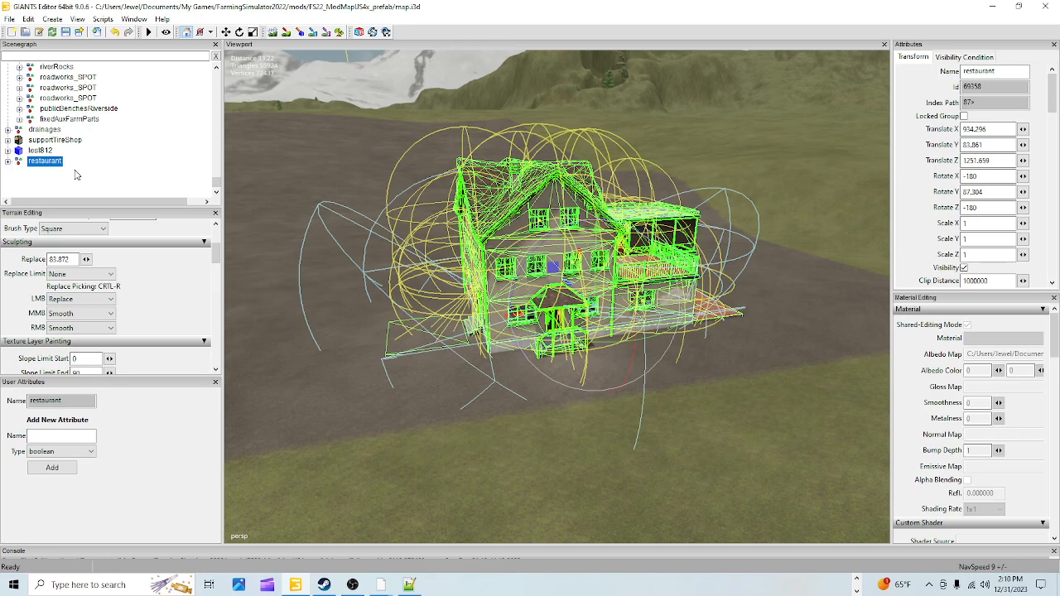
Look through the scenegraph for the placeholders group and the restaurant node at the root level
scroll(108, 149, "up", 10)
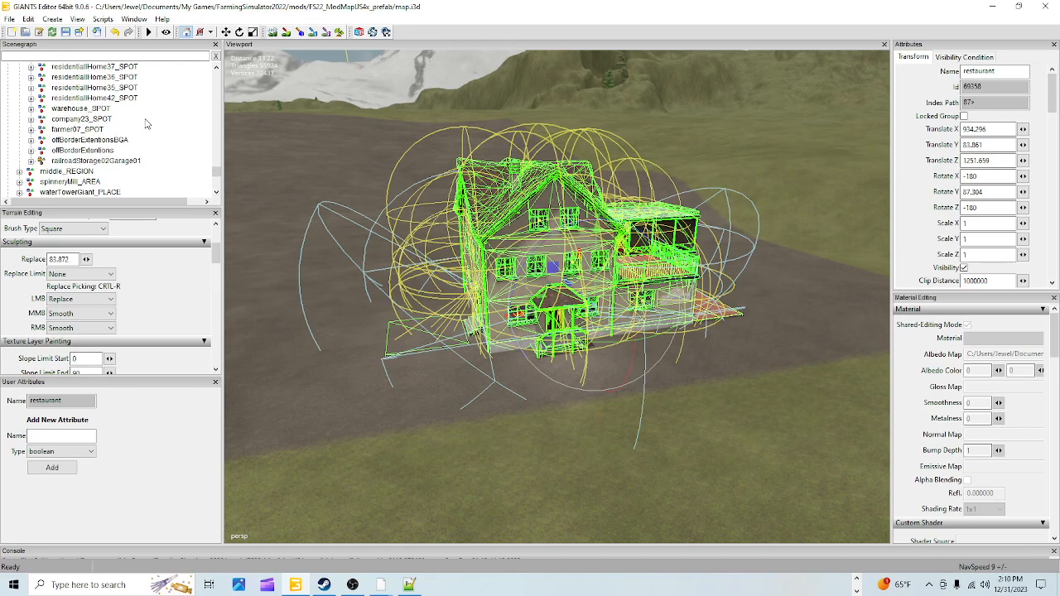
right_click(145, 122)
left_click(178, 143)
scroll(98, 174, "down", 10)
scroll(66, 172, "down", 10)
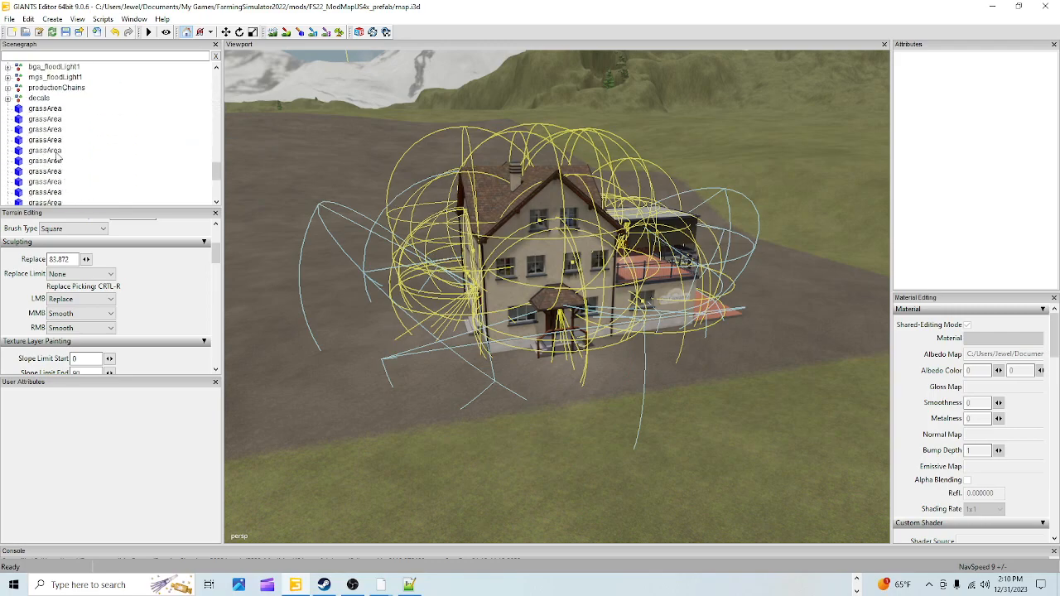
scroll(58, 130, "up", 2)
left_click(48, 99)
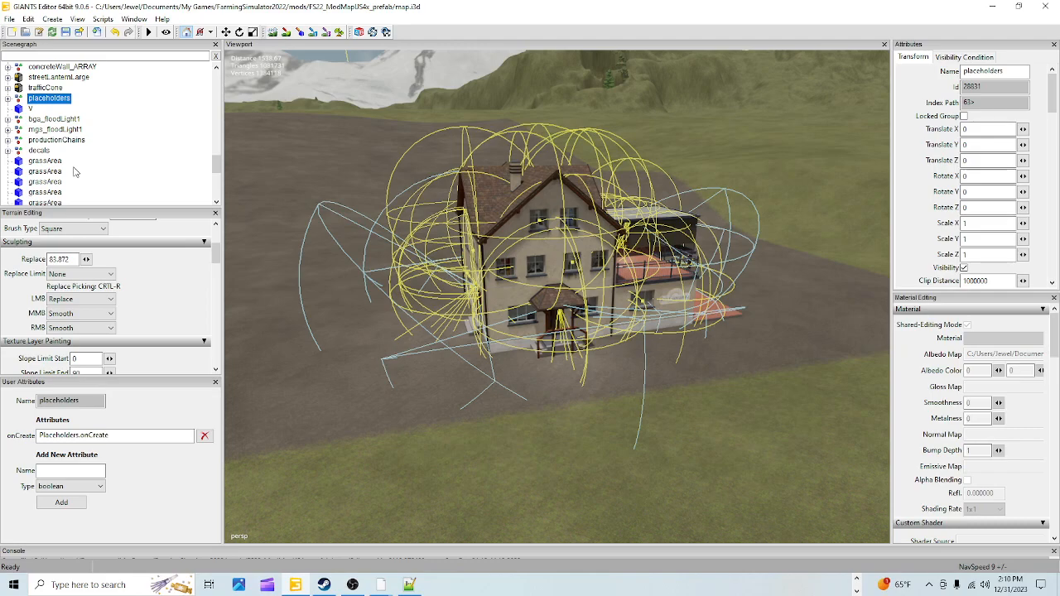
scroll(75, 149, "down", 5)
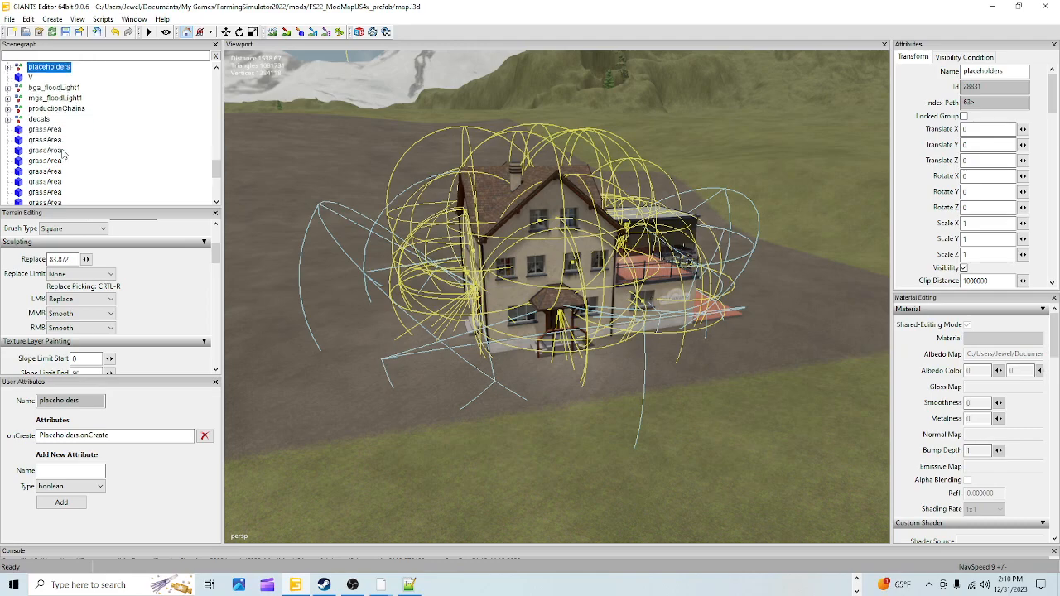
scroll(61, 154, "down", 3)
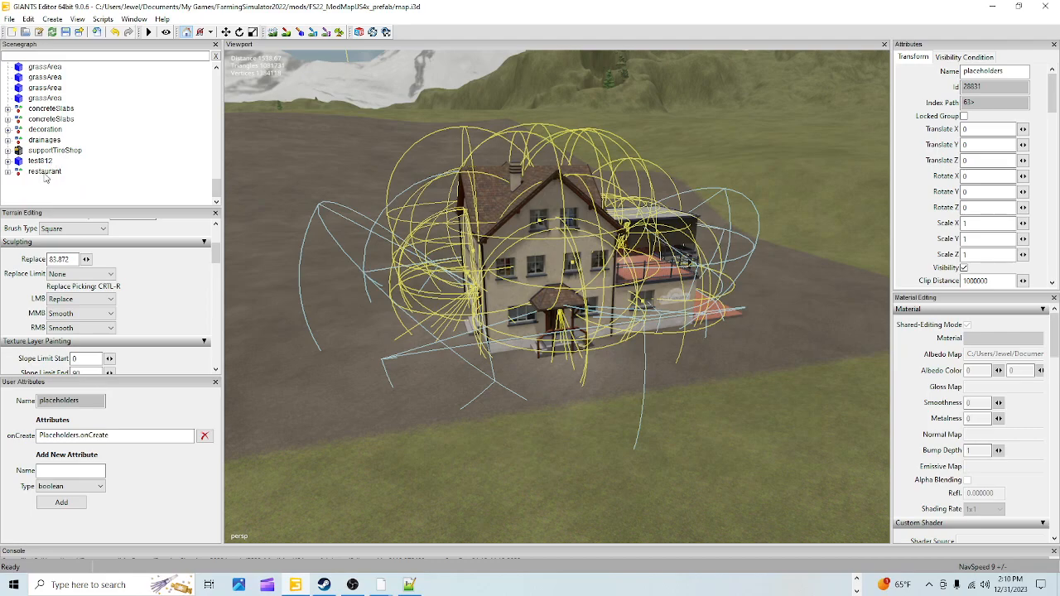
Move the restaurant node from the scenegraph root into the placeholders group
left_click(45, 171)
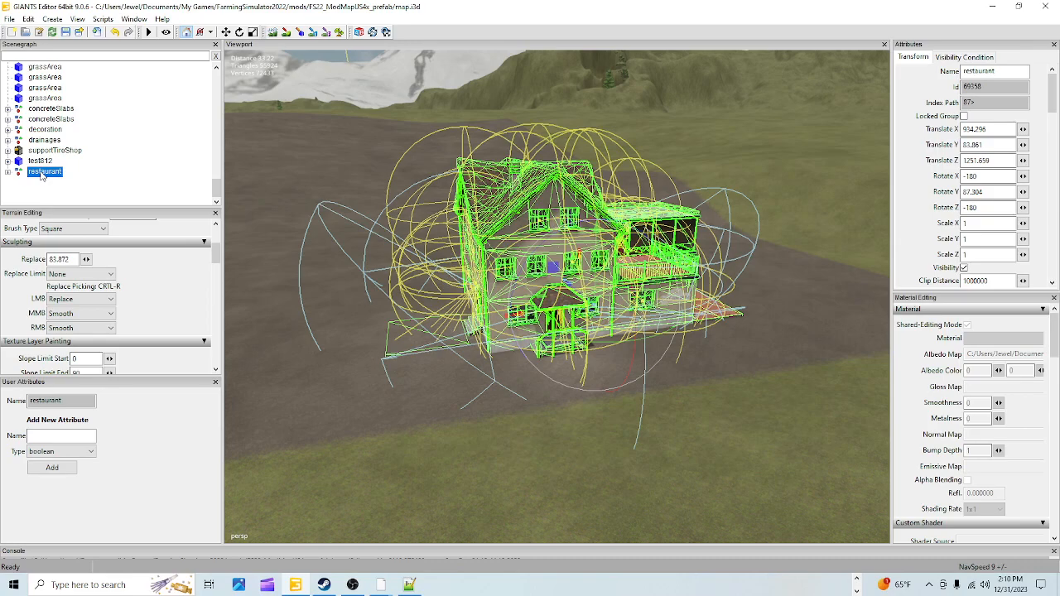
left_click(50, 121)
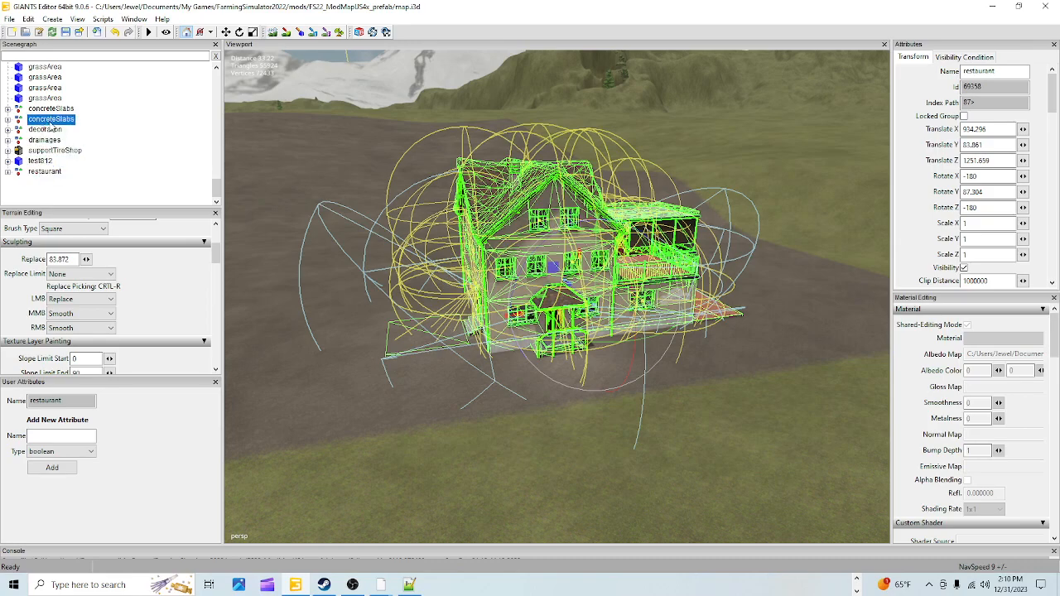
left_click_drag(50, 121, 61, 156)
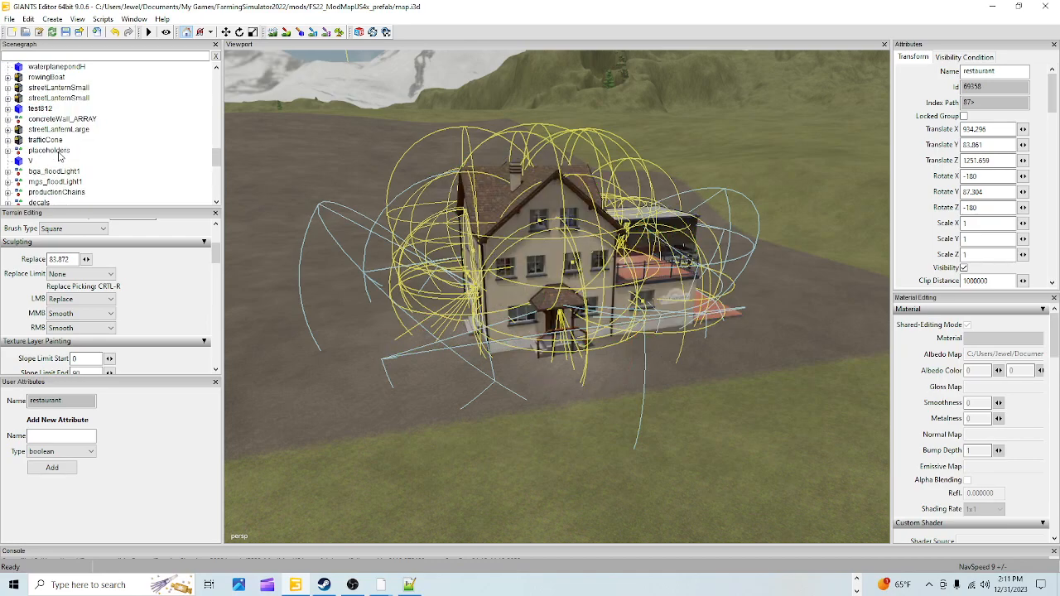
left_click(8, 150)
scroll(66, 178, "down", 4)
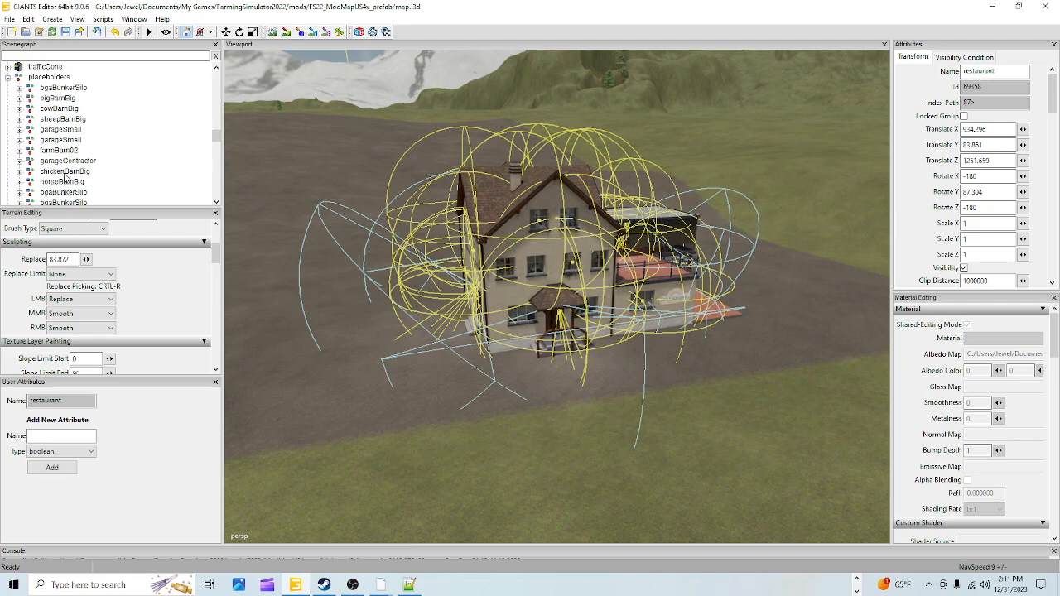
scroll(66, 179, "down", 10)
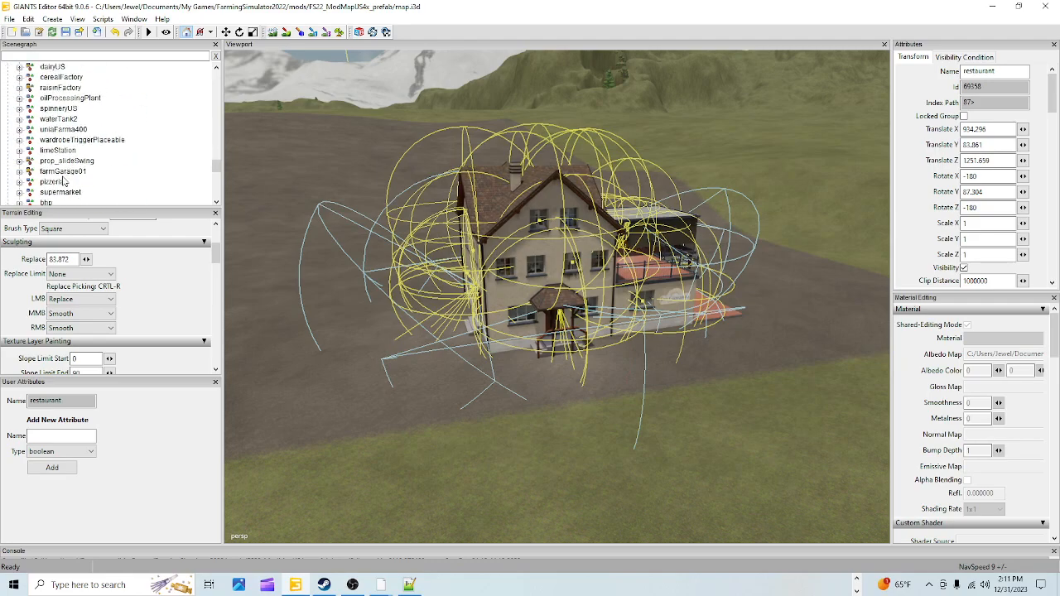
scroll(65, 182, "down", 2)
left_click(65, 143)
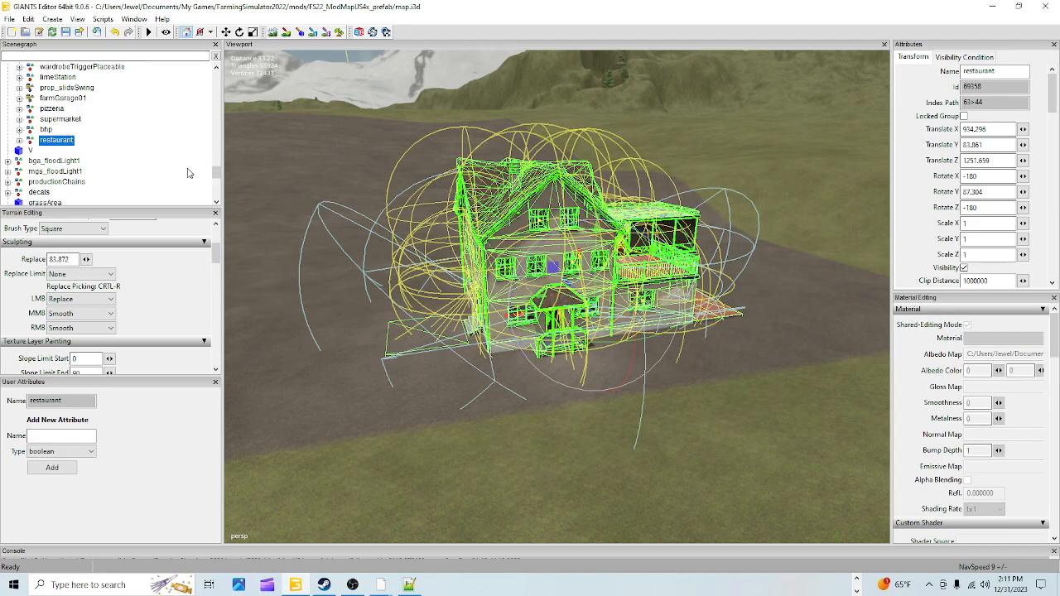
Relocate careerStartPoint onto the grass in front of the restaurant, and save the map
left_click_drag(220, 173, 218, 68)
left_click(60, 99)
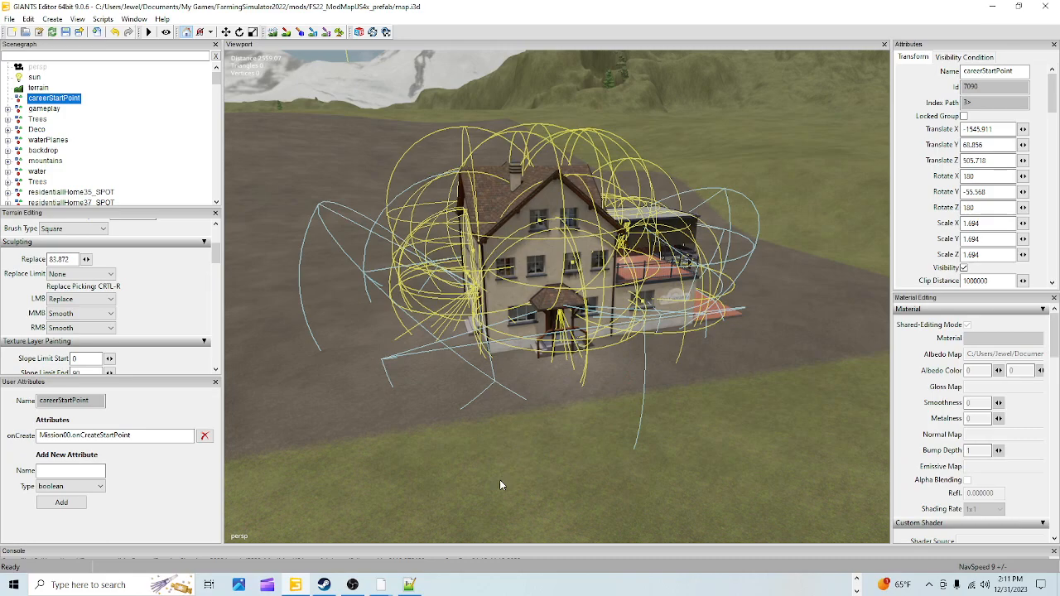
key("ctrl+b")
left_click_drag(448, 468, 478, 511)
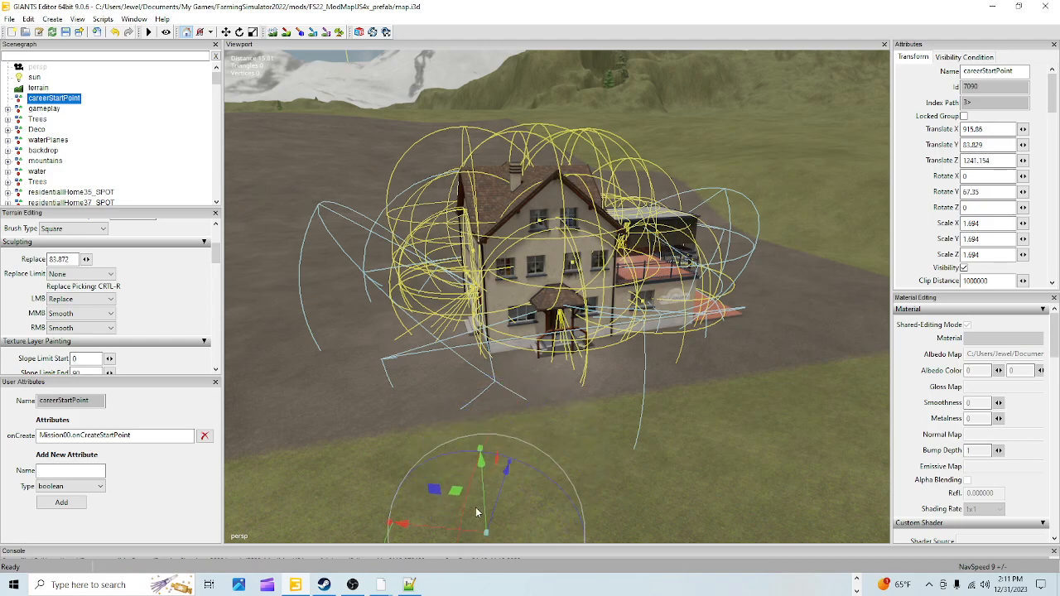
left_click(65, 34)
Launch Farming Simulator 22 from Steam and bring up the career game saves
left_click(323, 585)
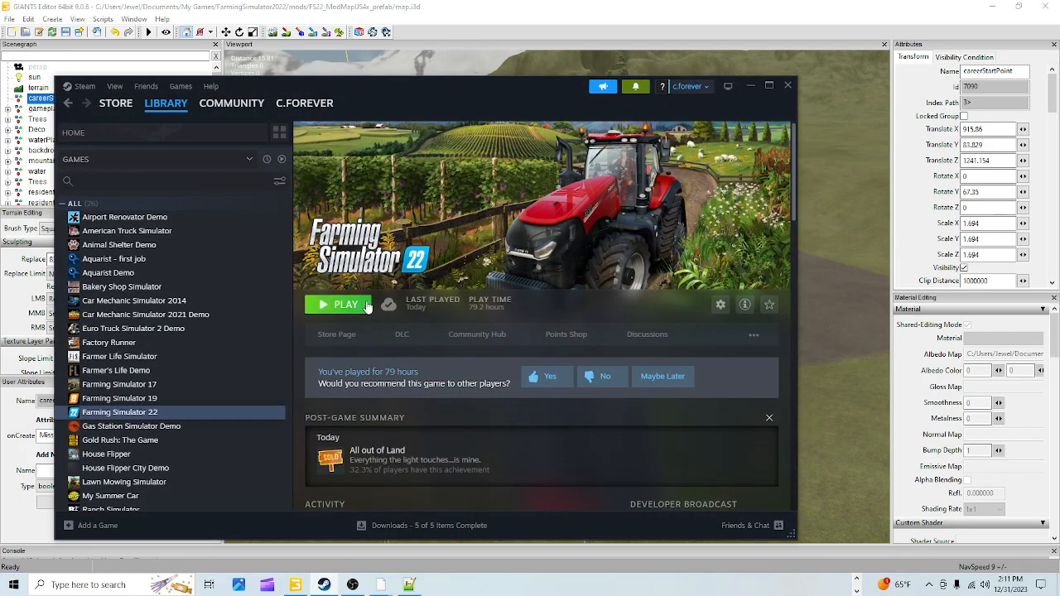
left_click(367, 307)
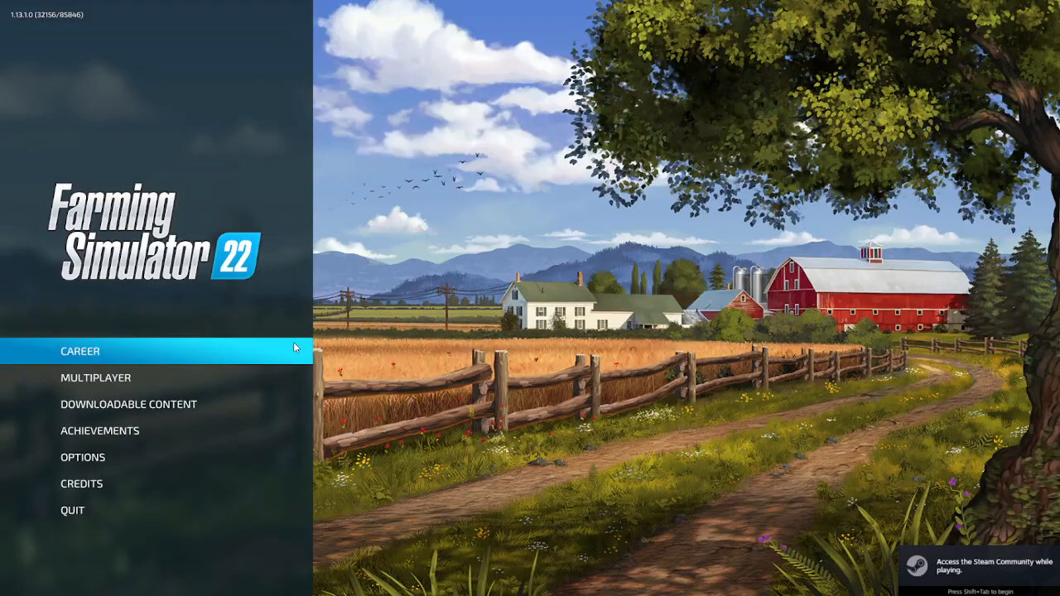
left_click(293, 342)
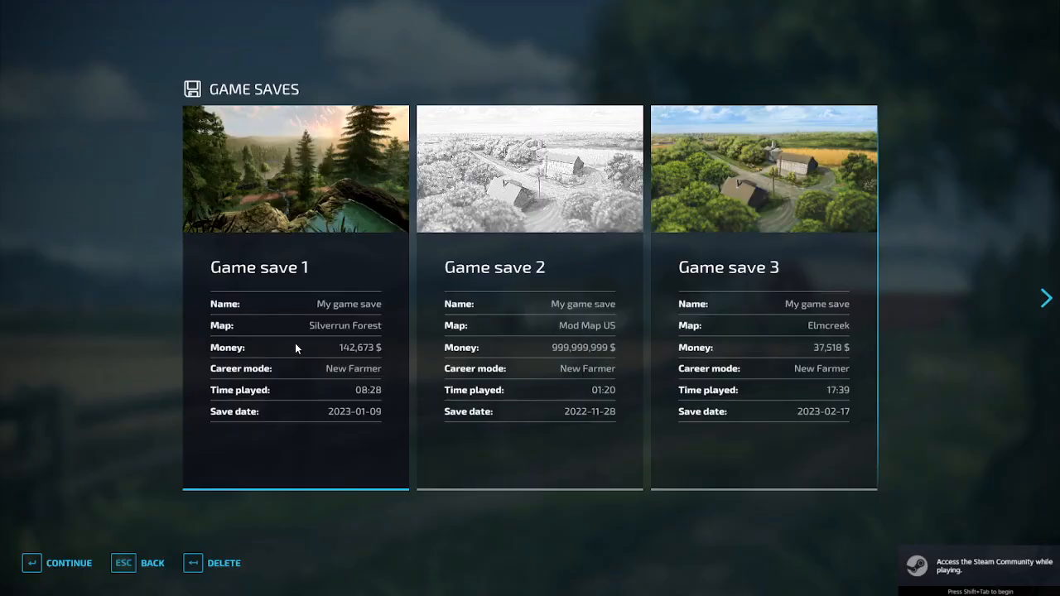
Start a new career on Mod Map US in the empty slot after Game save 11, keeping the preselected character
scroll(316, 353, "down", 10)
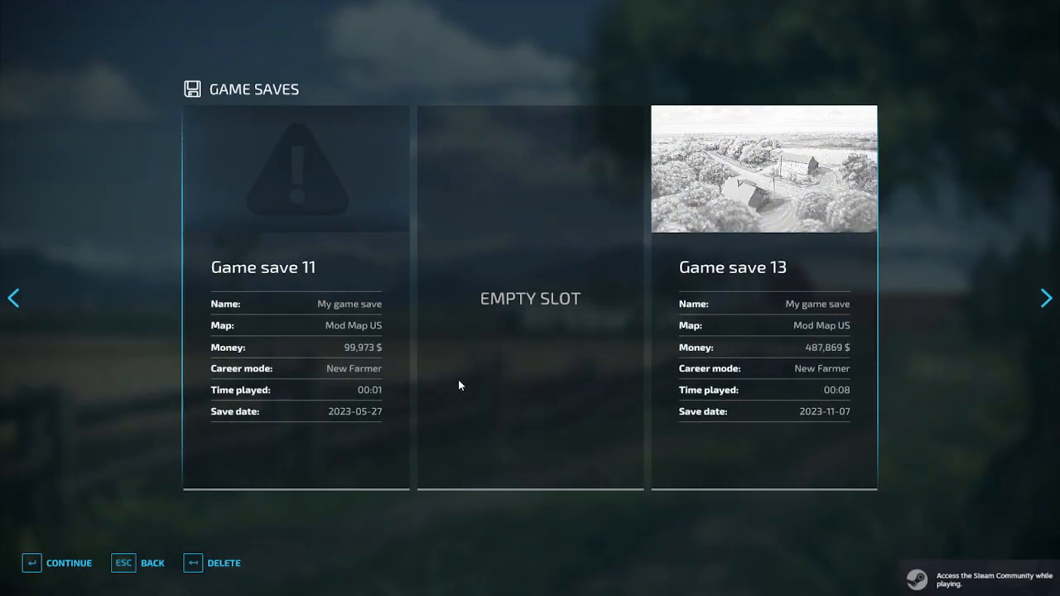
left_click(457, 379)
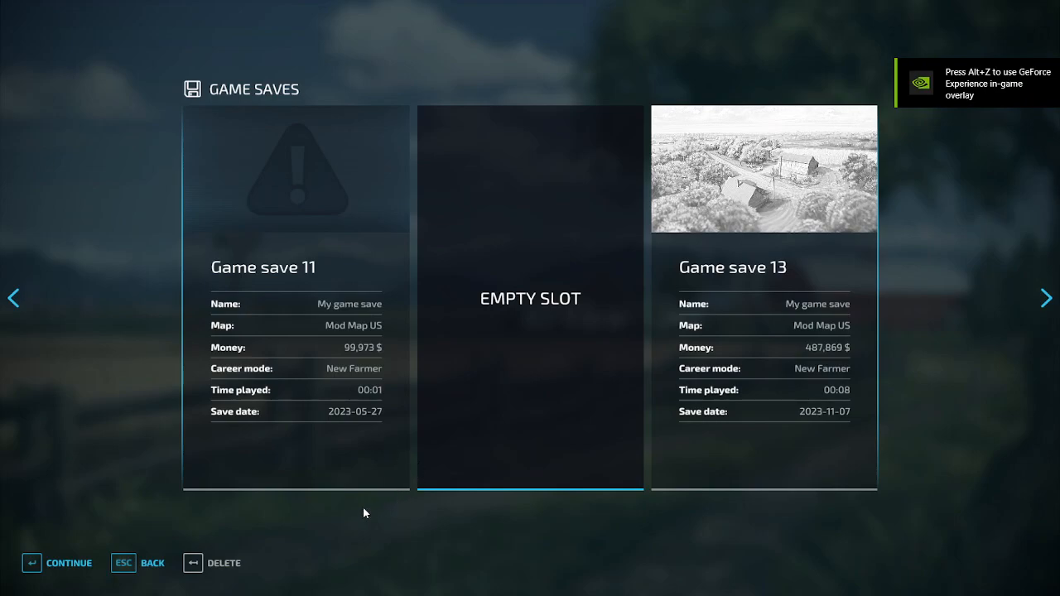
left_click(61, 563)
left_click(60, 563)
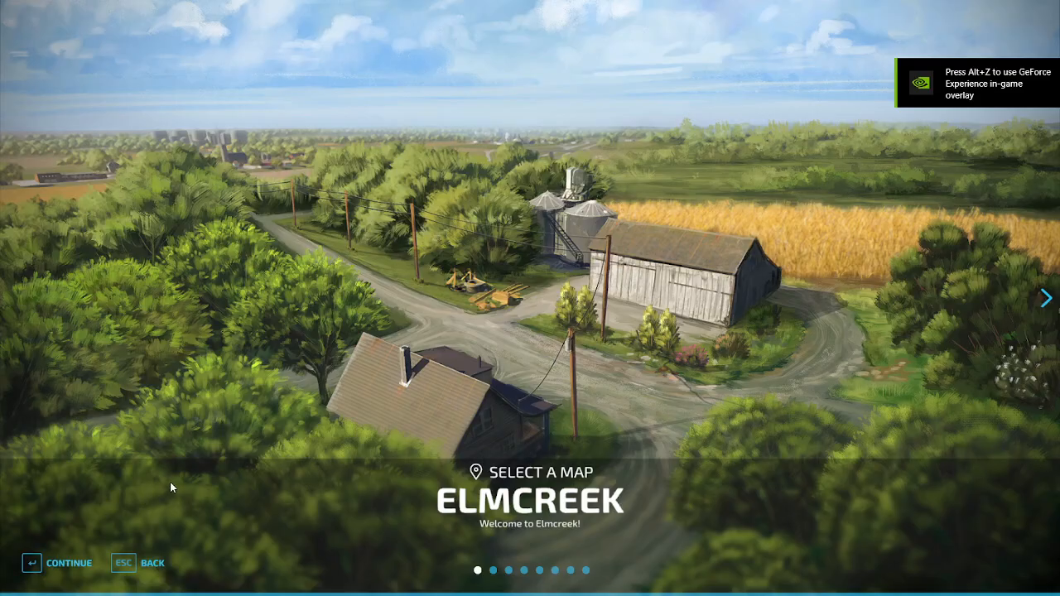
left_click(63, 559)
left_click(63, 561)
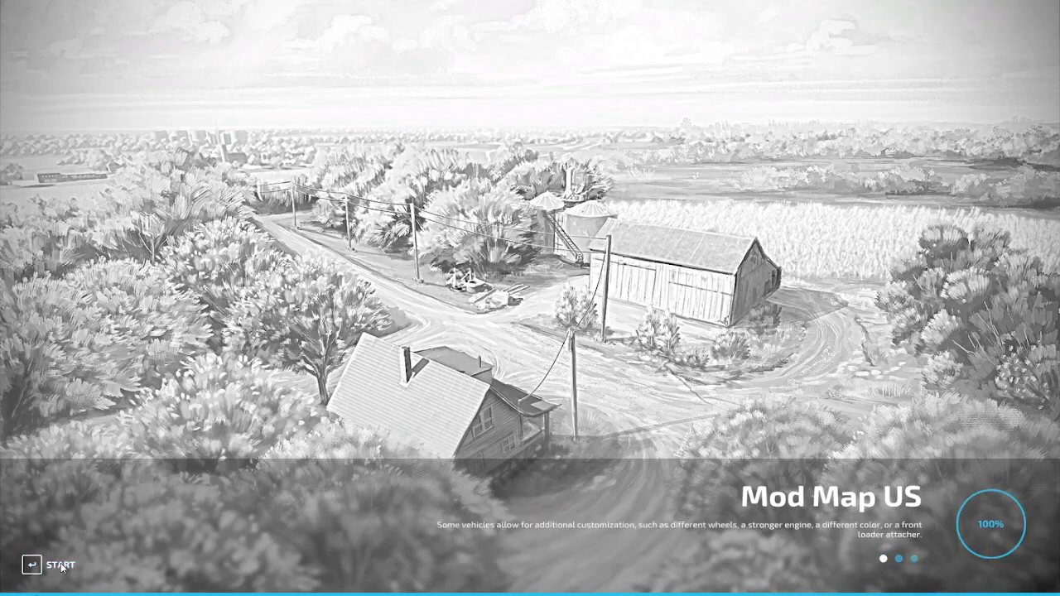
left_click(73, 536)
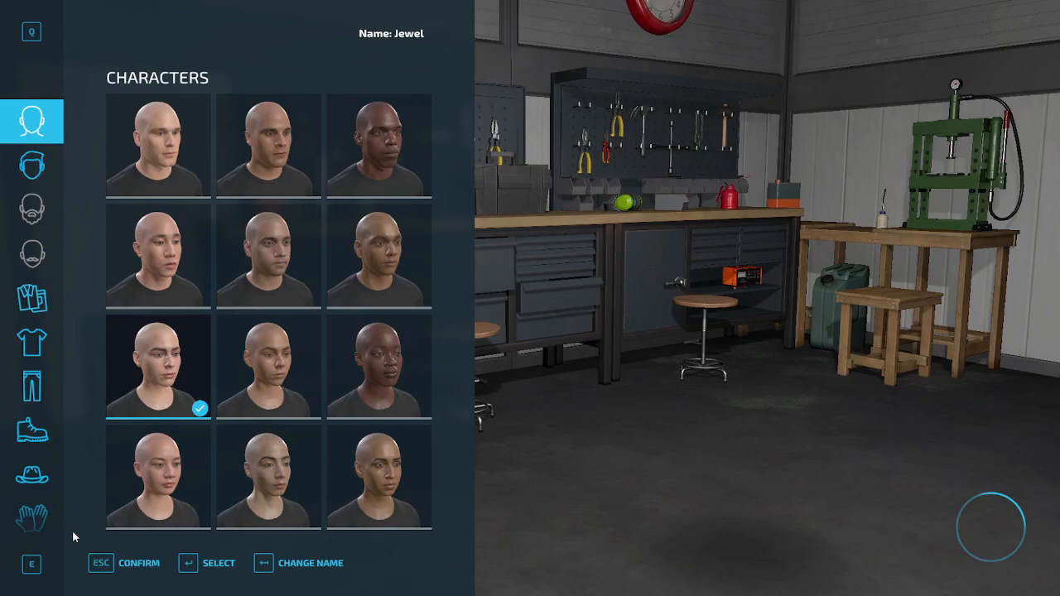
left_click(126, 571)
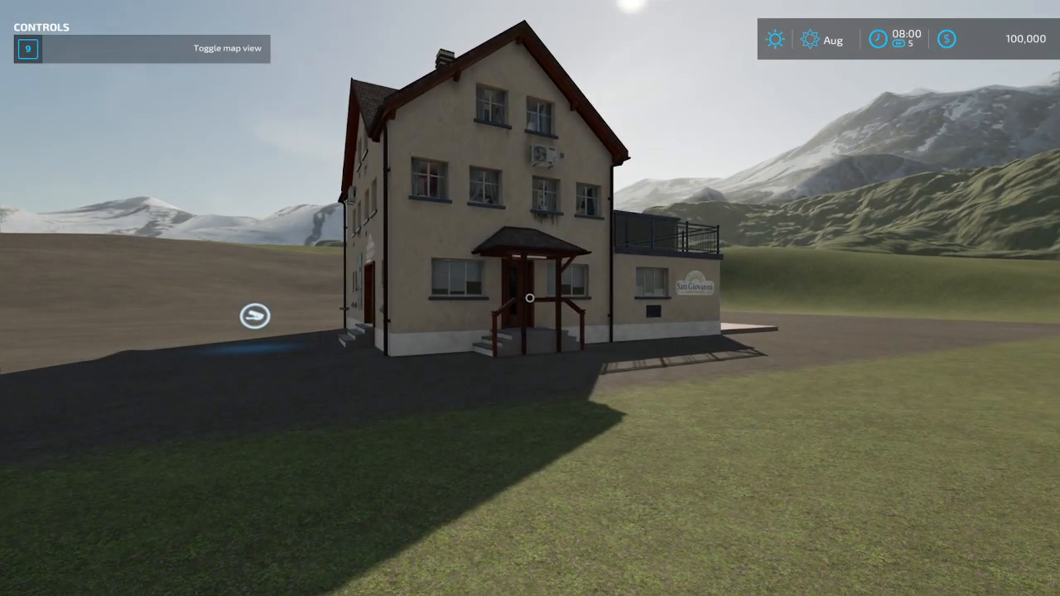
Walk around the restaurant in the game to inspect its walls, terrace, ground fit and the trigger marker by the side entrance
key("w")
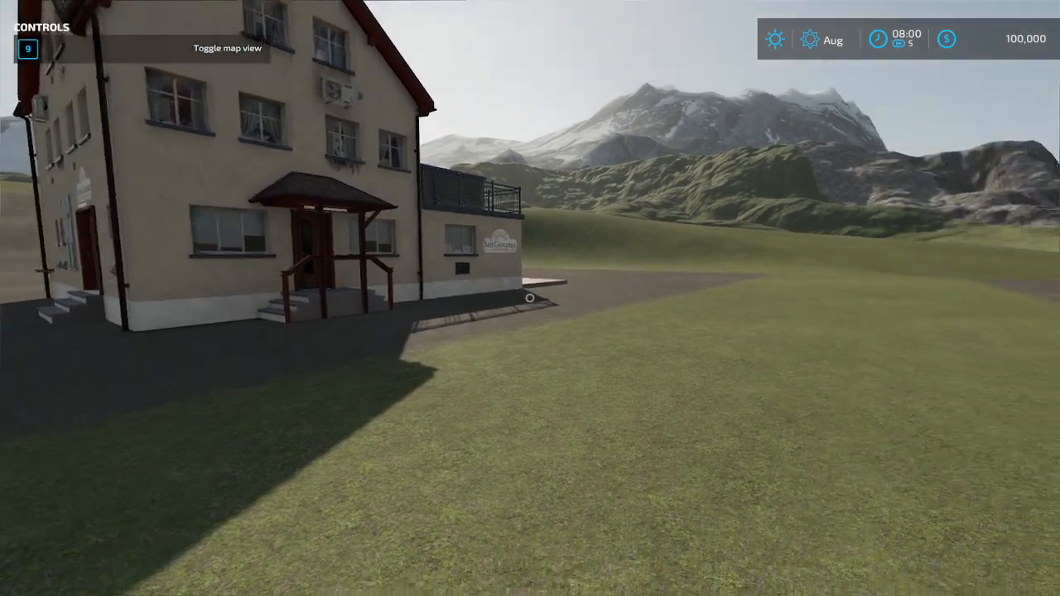
key("w")
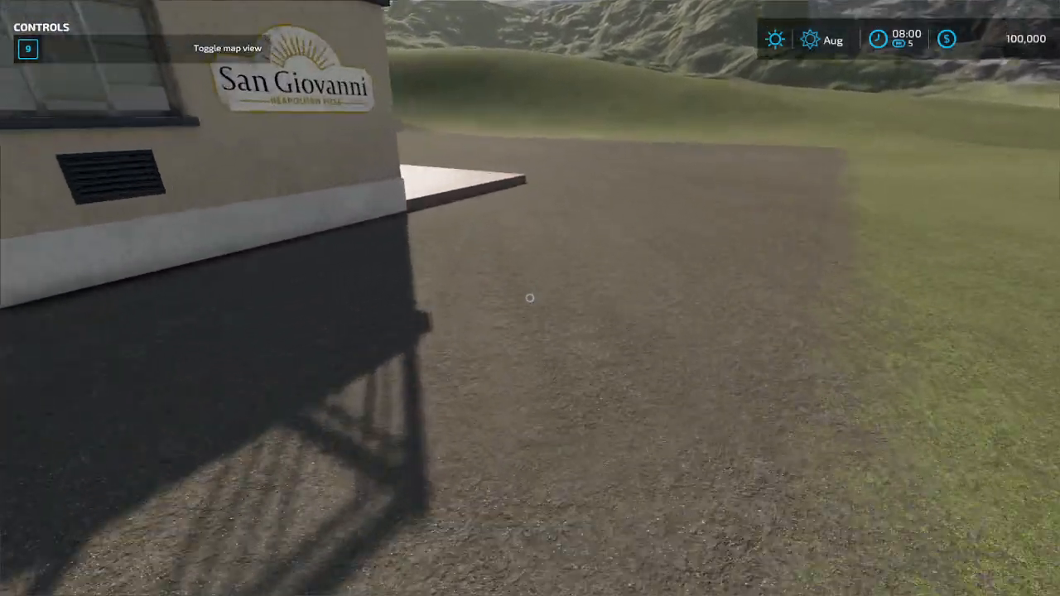
key("w")
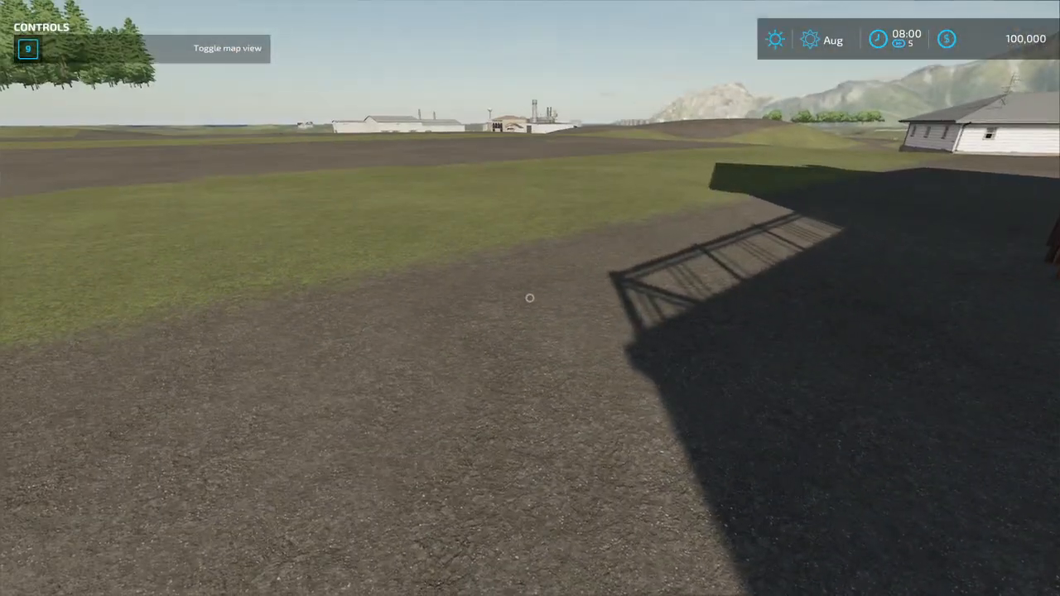
key("w")
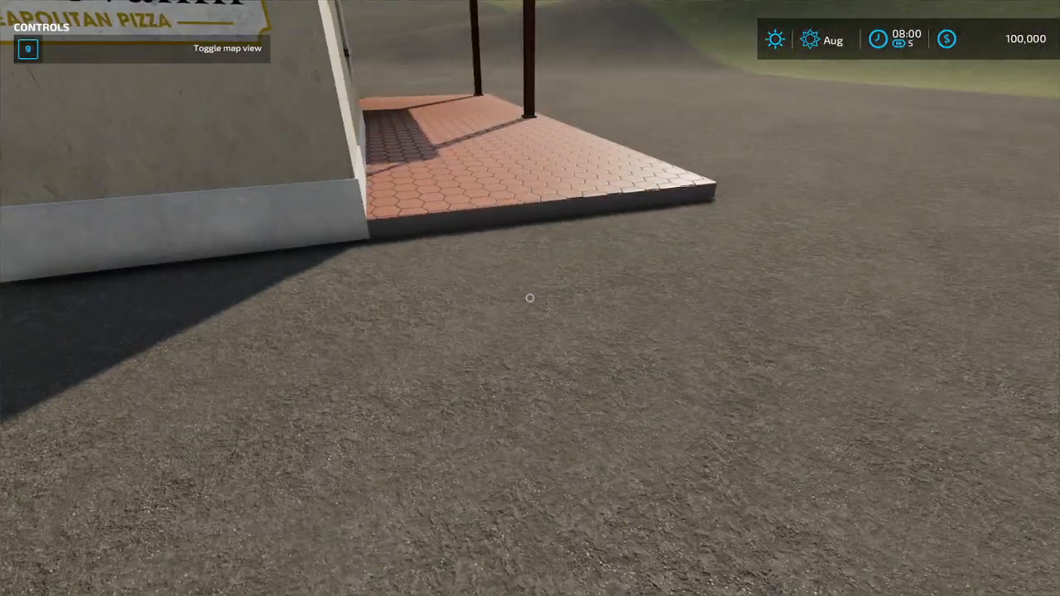
key("s")
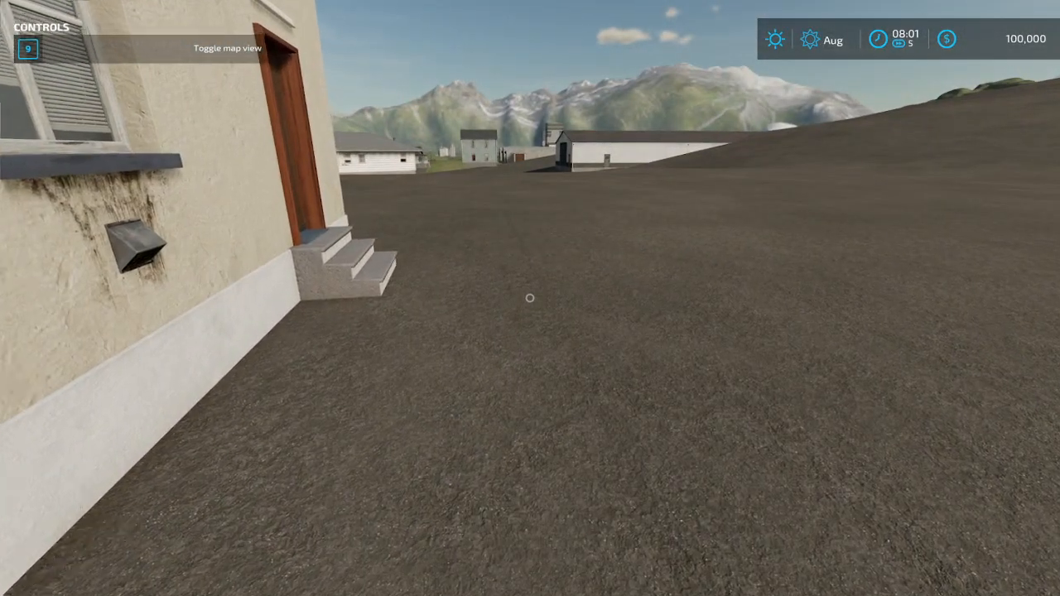
key("w")
key("w")
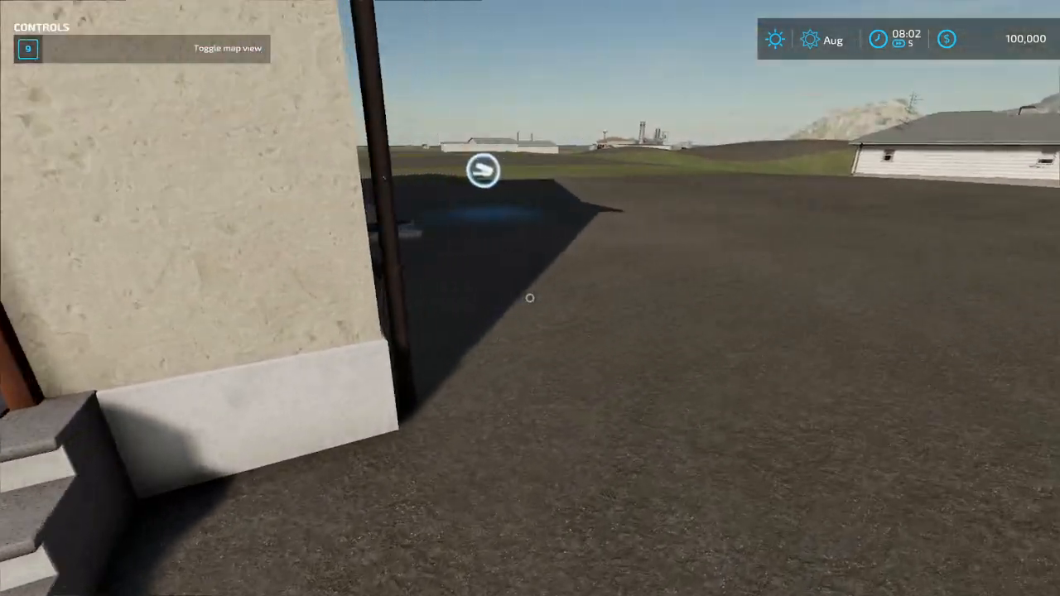
key("w")
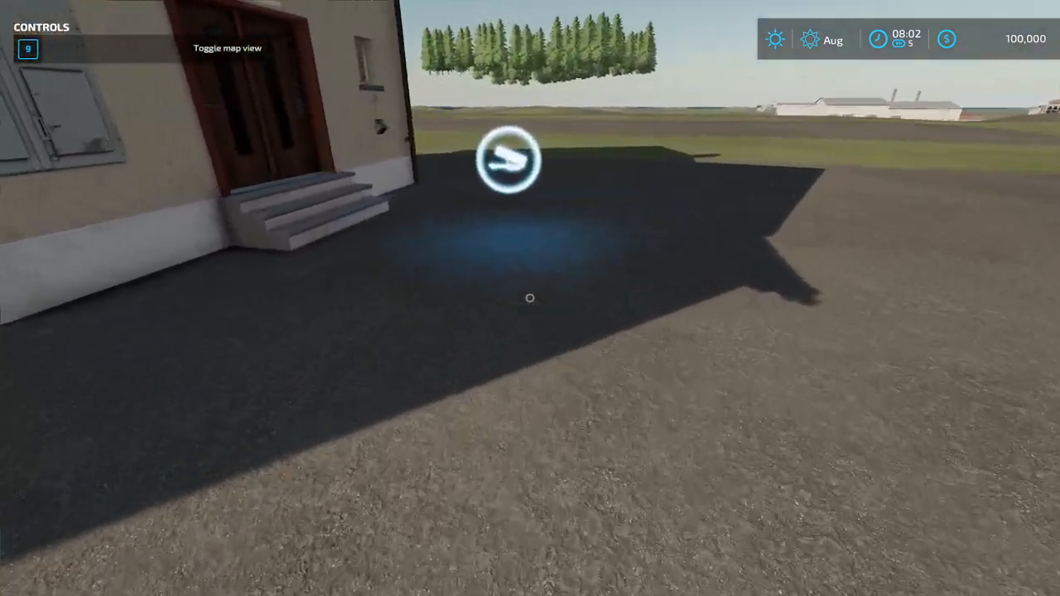
Walk past the restaurant's side entrance and porch, and back away onto the grass to view the whole building
key("w")
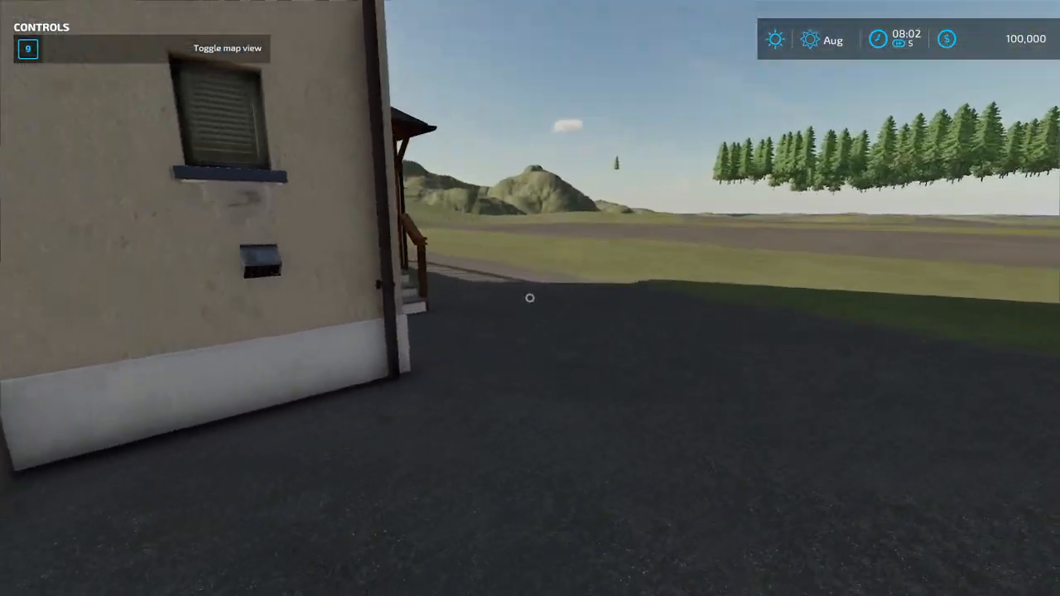
key("w")
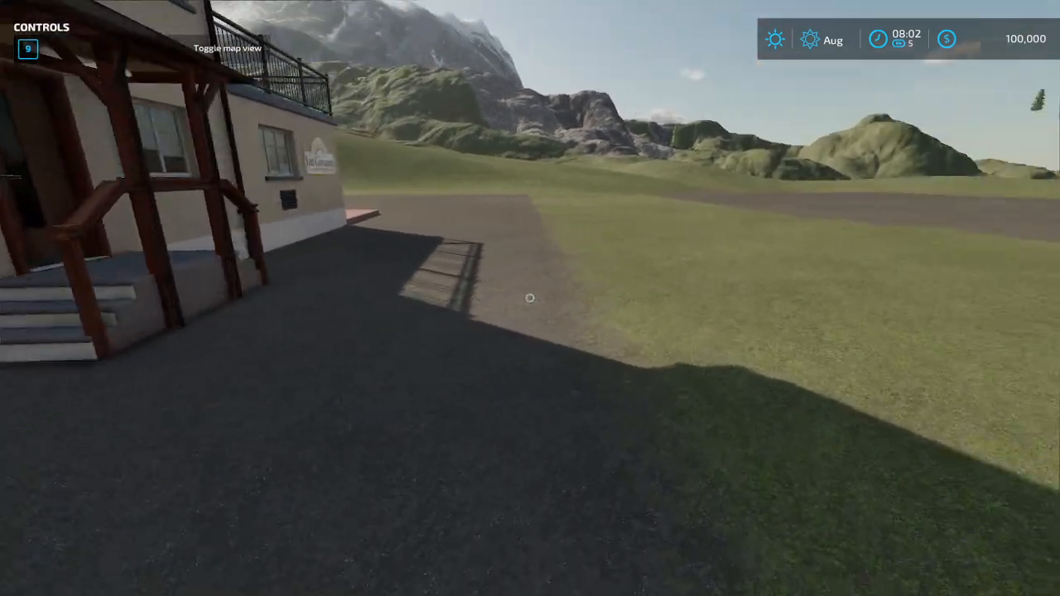
key("s")
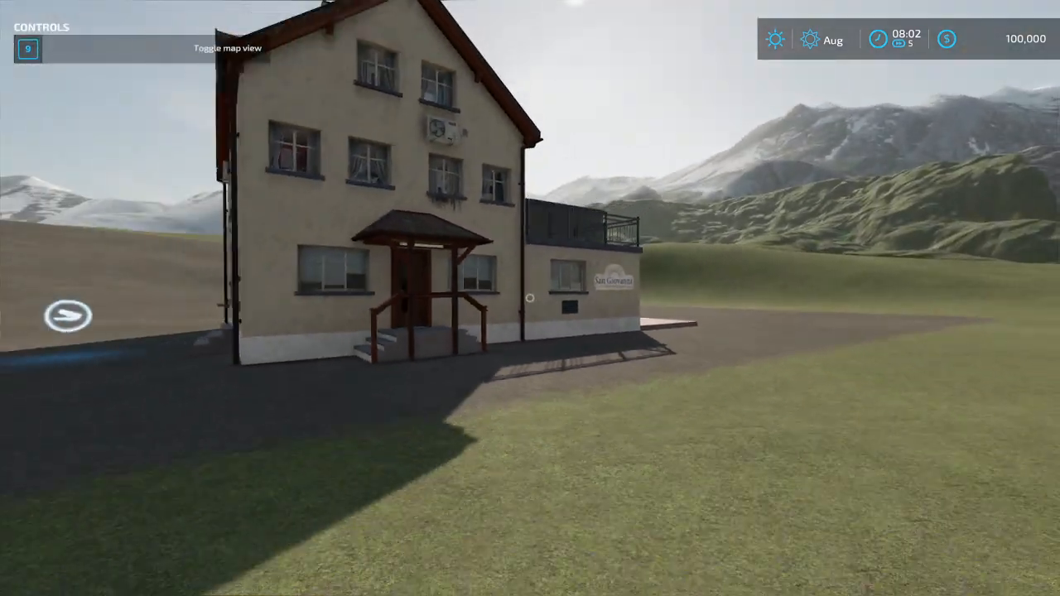
key("s")
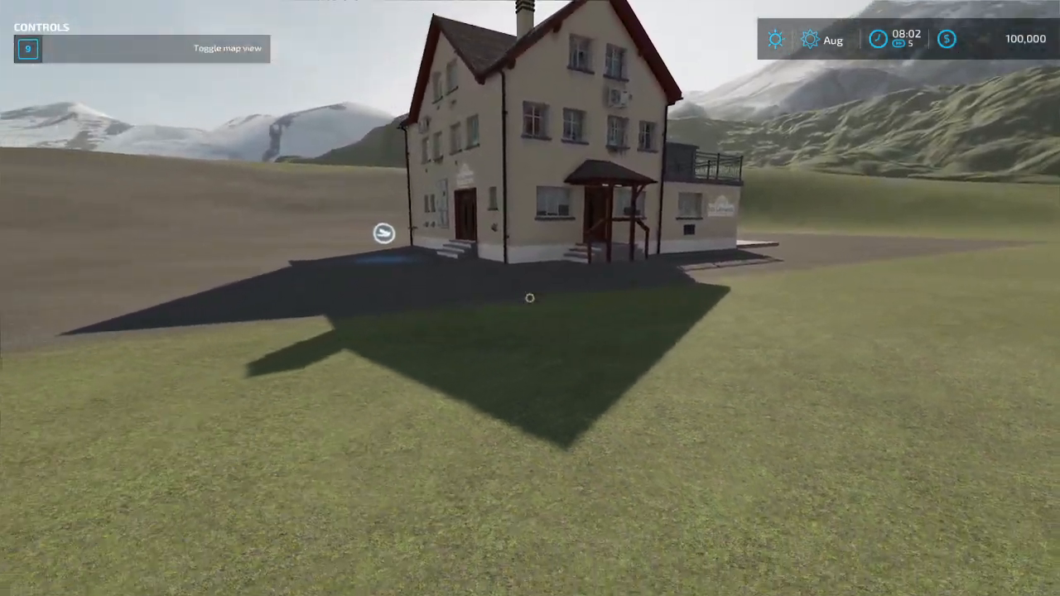
Search the in-game map, including its outer edges, for the restaurant's selling-point marker
key("Escape")
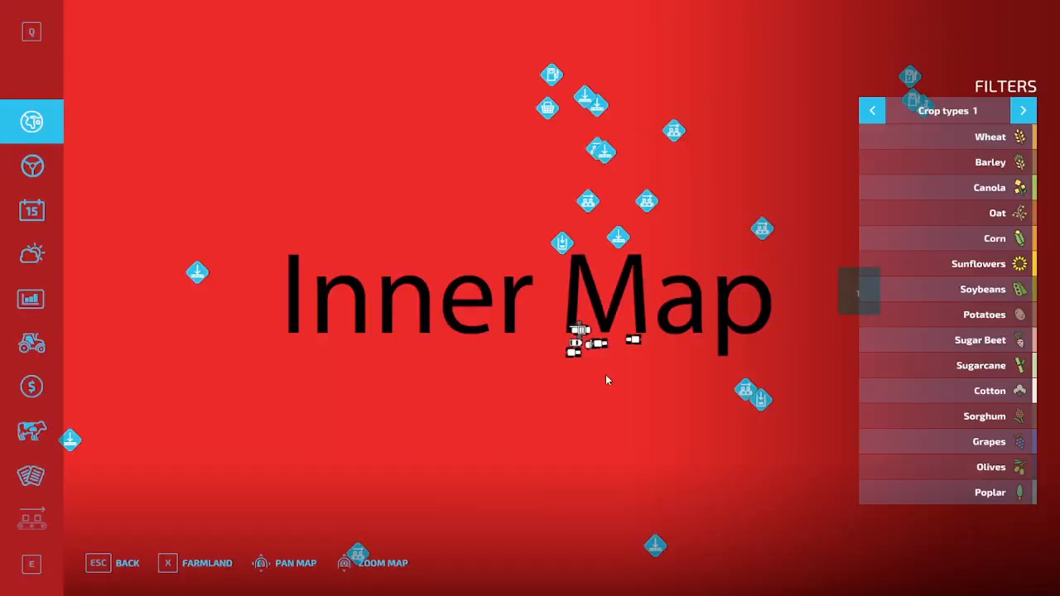
left_click_drag(621, 433, 655, 185)
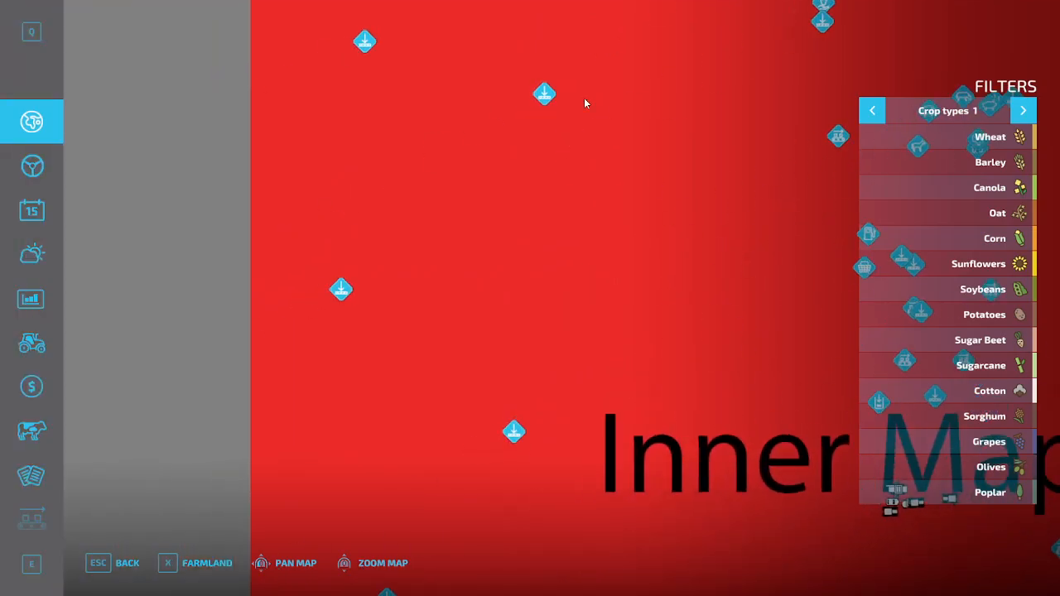
left_click_drag(668, 386, 428, 530)
left_click_drag(543, 323, 361, 391)
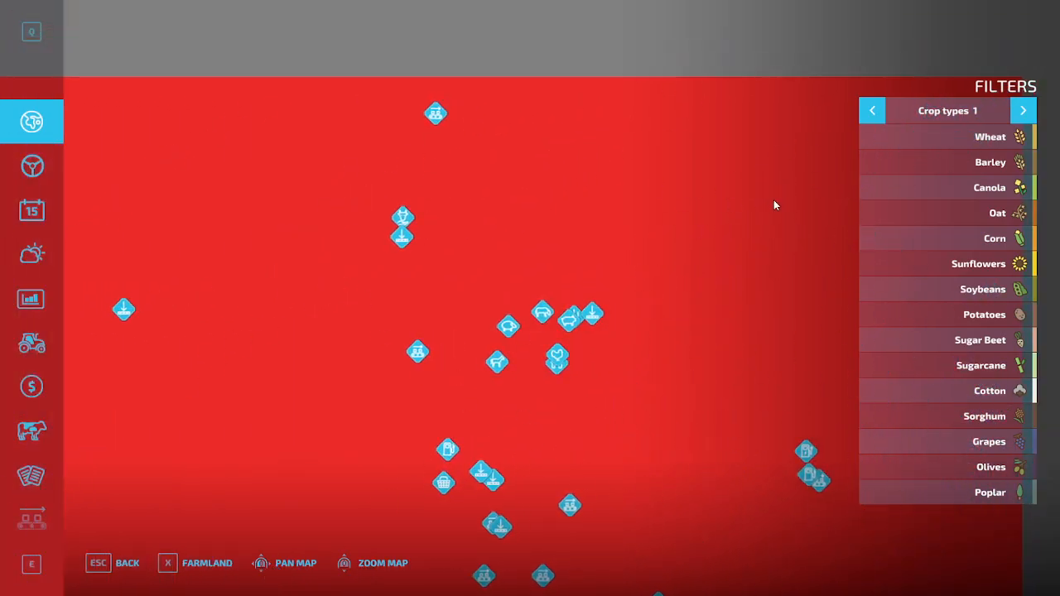
left_click_drag(775, 196, 538, 164)
left_click_drag(500, 396, 612, 282)
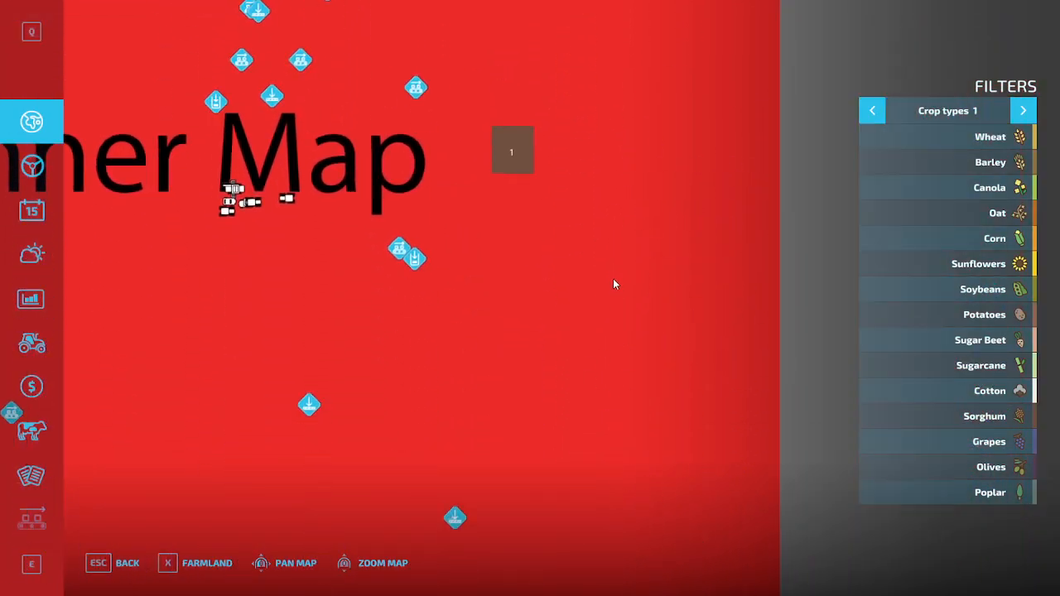
left_click_drag(469, 318, 626, 16)
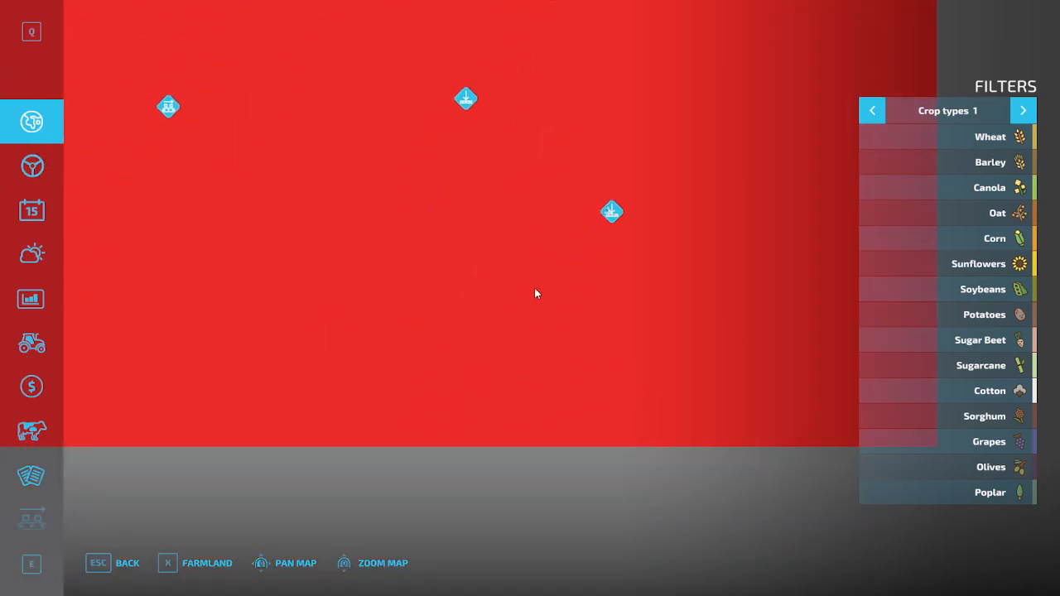
left_click_drag(396, 240, 901, 421)
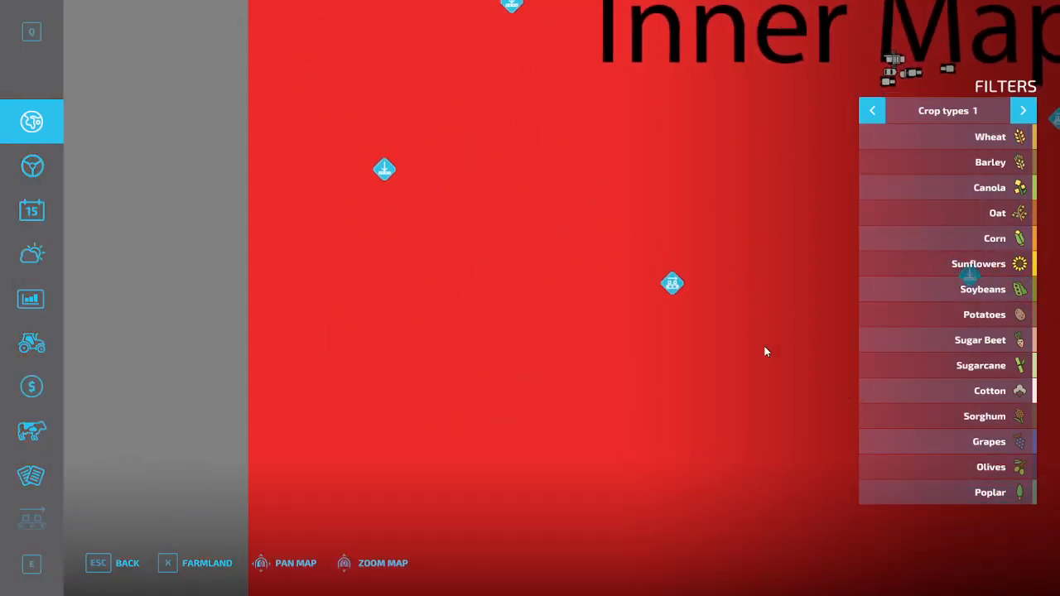
left_click_drag(798, 358, 650, 287)
Select the Restaurant marker on the in-game map, visit it, and step back to view its front doors and sign
left_click_drag(624, 377, 592, 327)
left_click(580, 321)
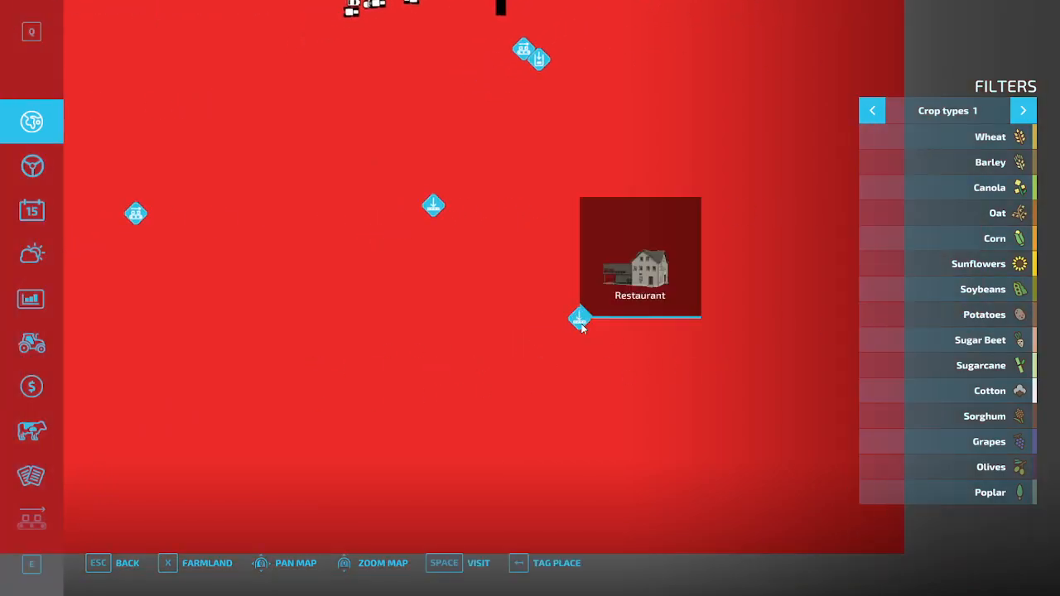
key("space")
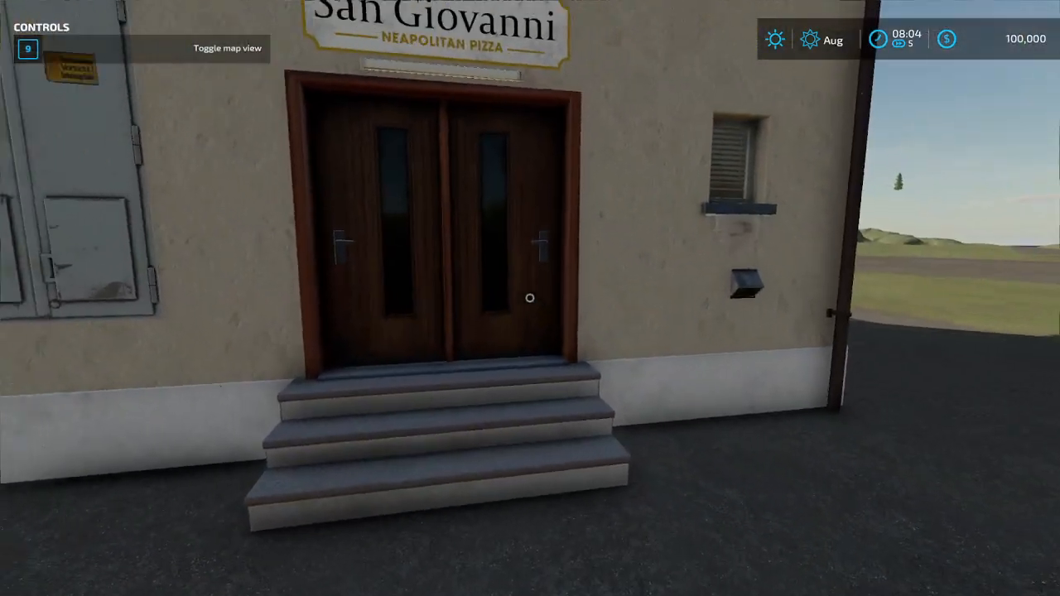
key("s")
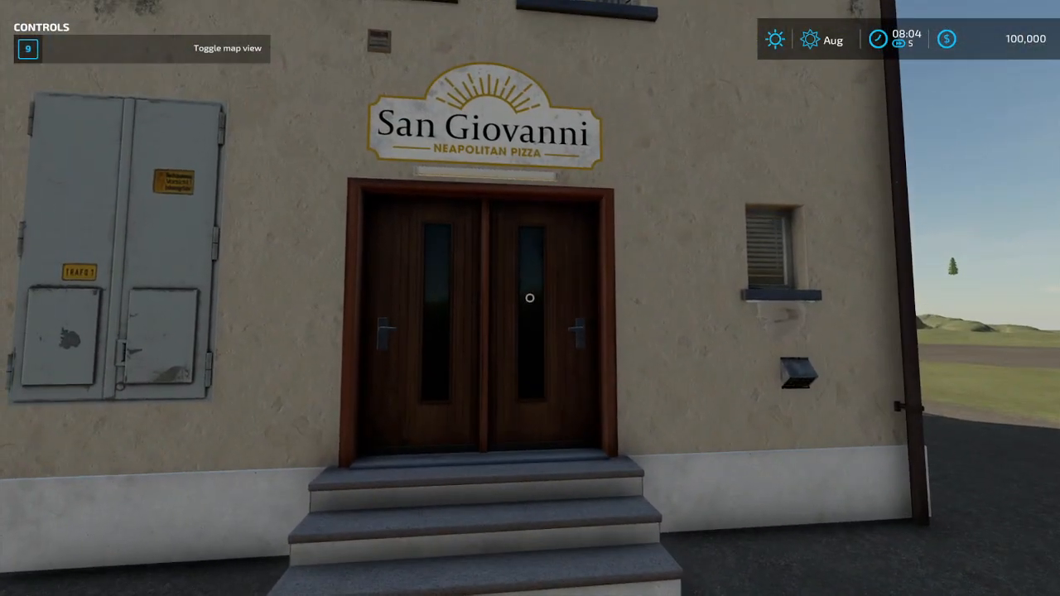